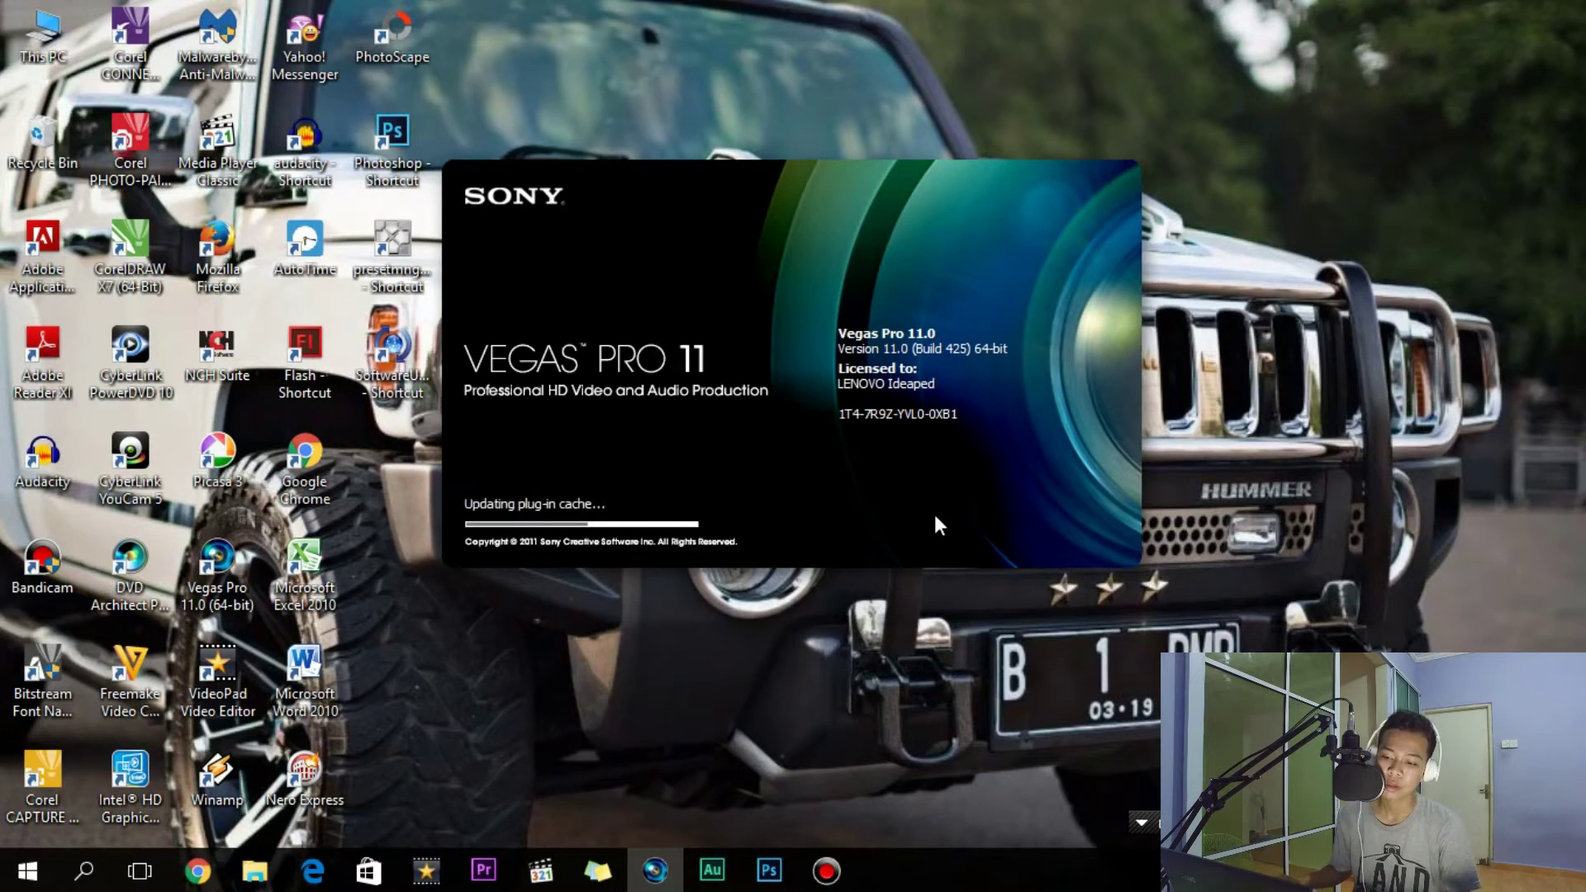
- Create a new empty project
key(ctrl+n)
key(Return)
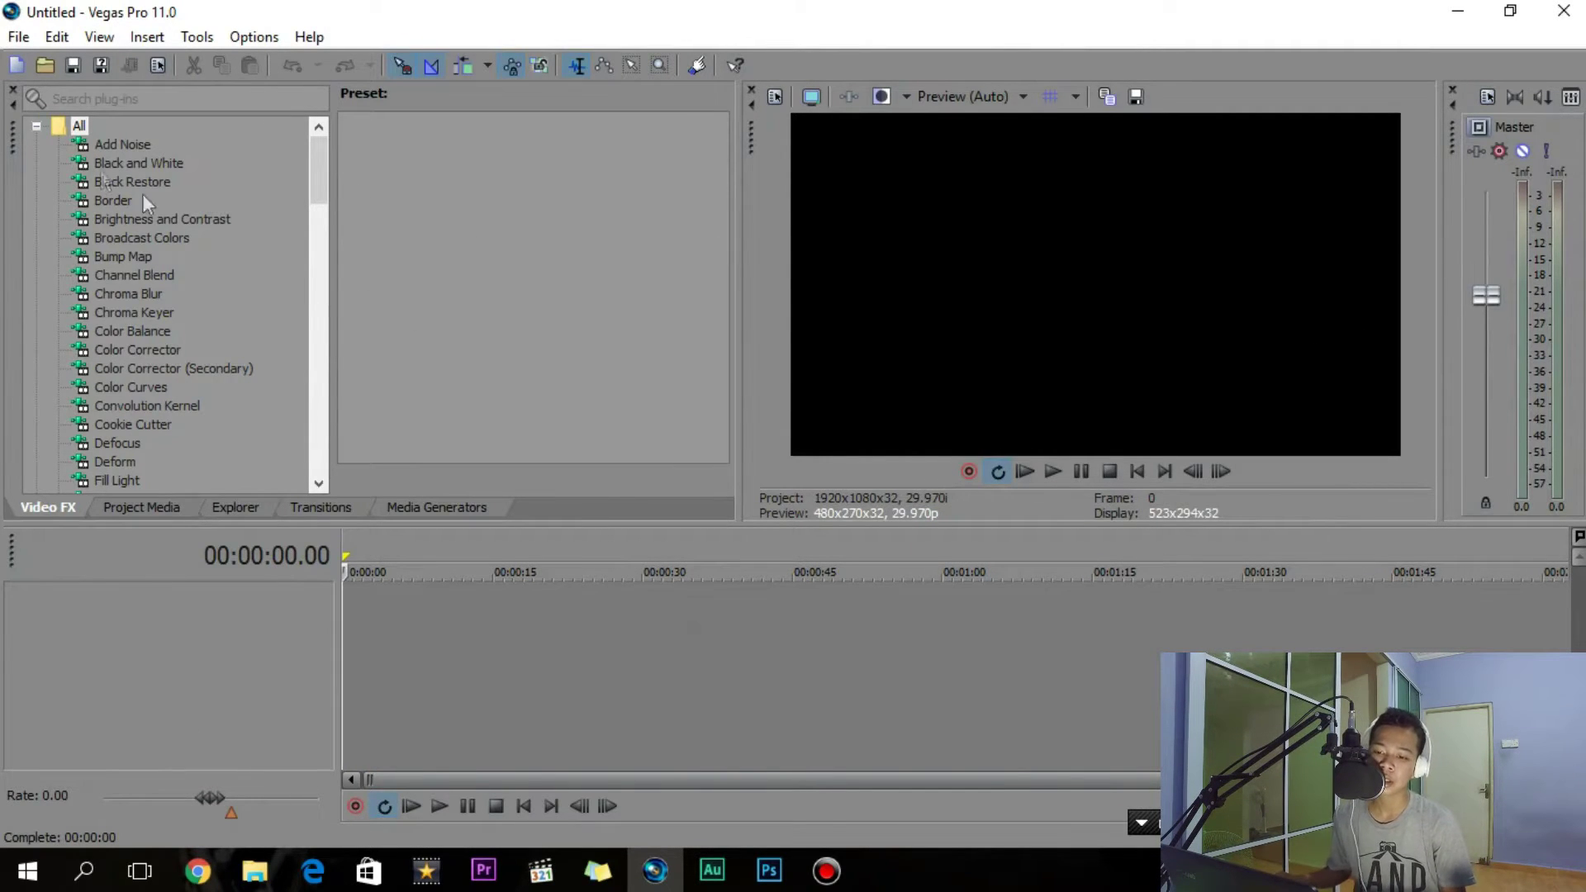
- Look through the NewBlue effects in the Video FX list and view the presets of NewBlue ME Zoom Blur
drag(314, 169, 315, 347)
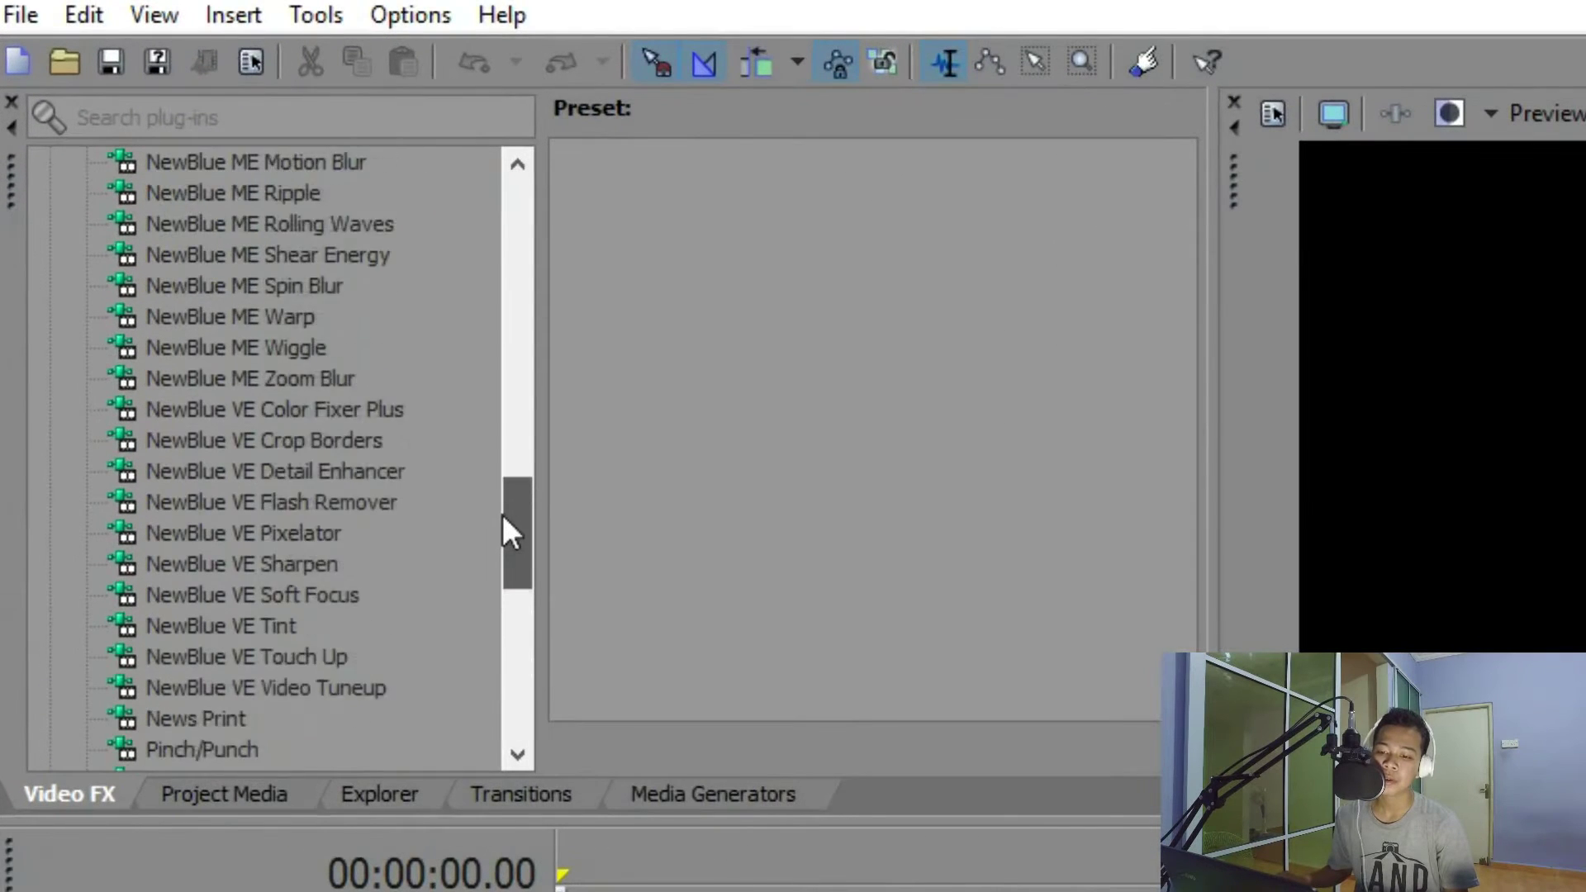
drag(507, 533, 517, 400)
click(314, 348)
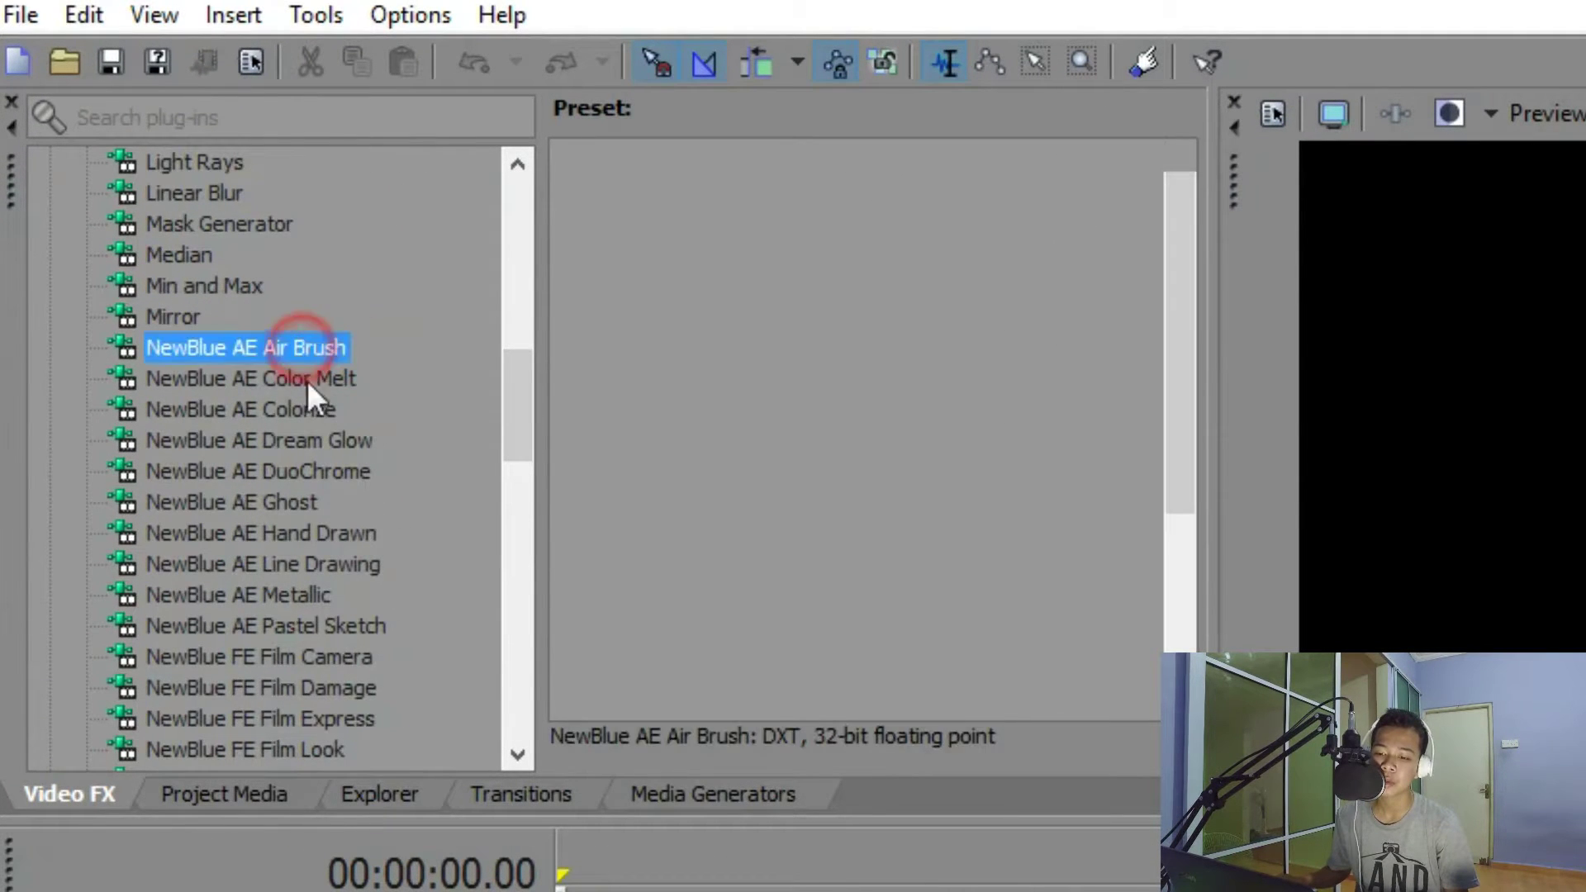
click(282, 378)
drag(522, 367, 504, 510)
click(294, 408)
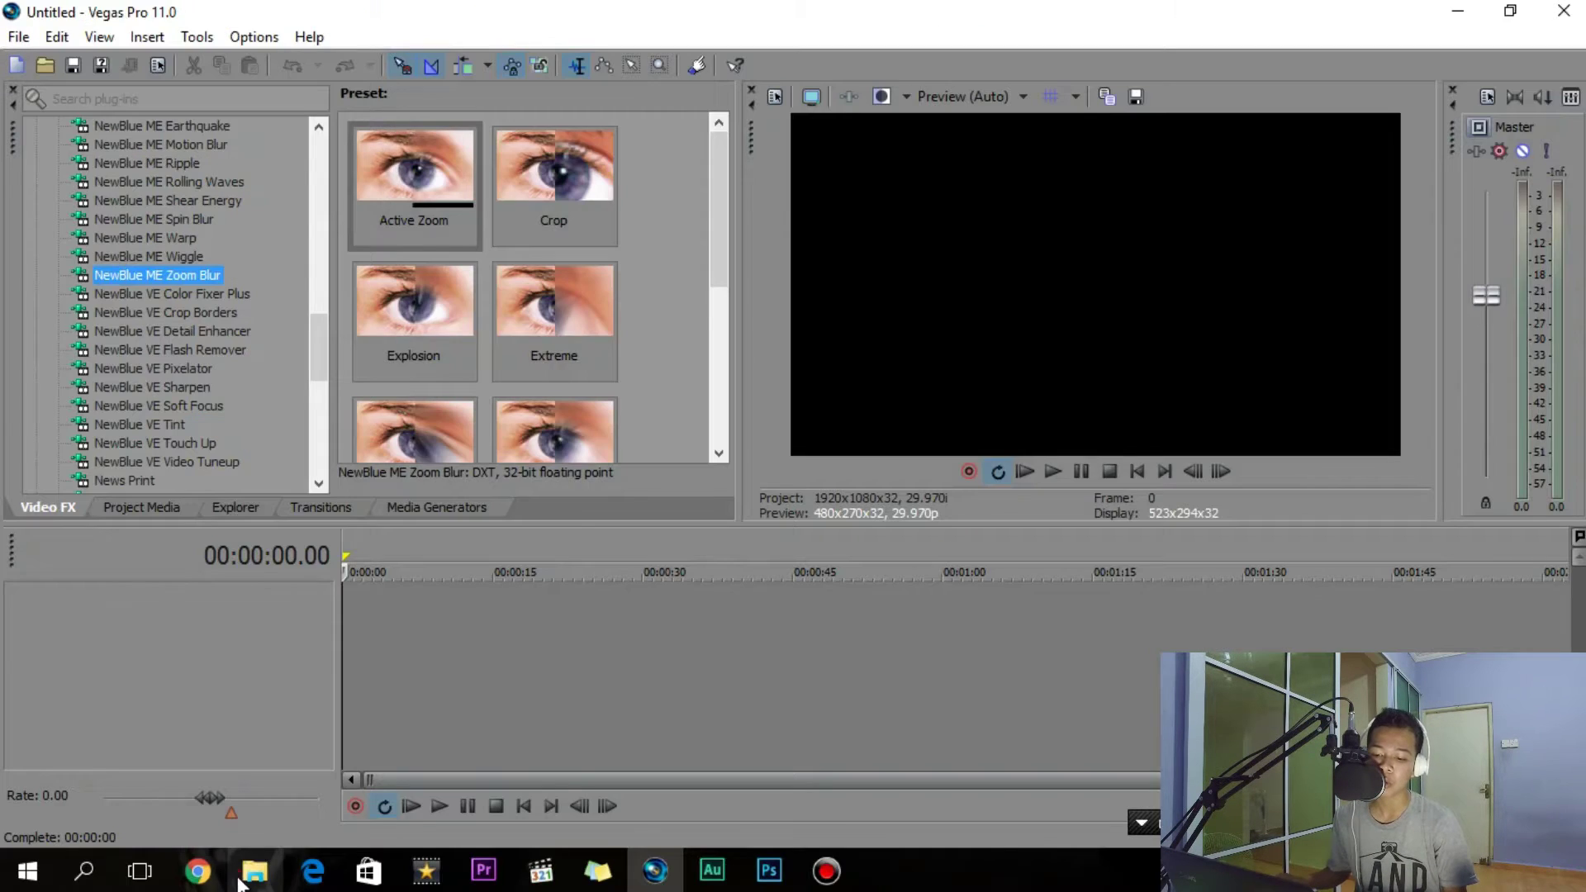
- Switch to File Explorer and open the folder Projek > vlog > pasar imlek putra on Local Disk (D:)
click(255, 870)
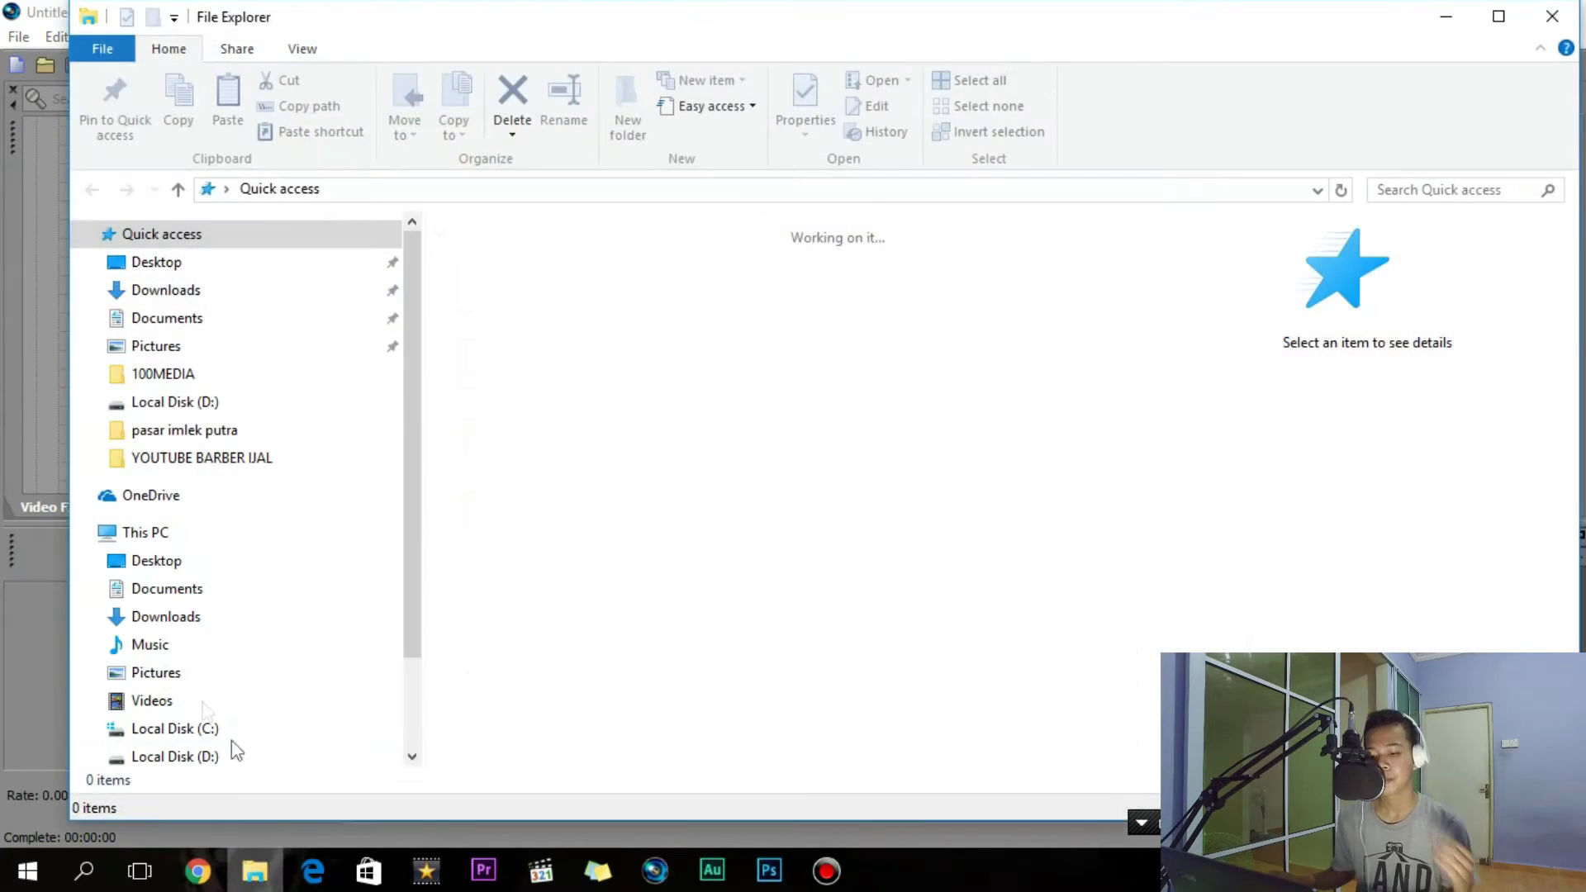
click(235, 752)
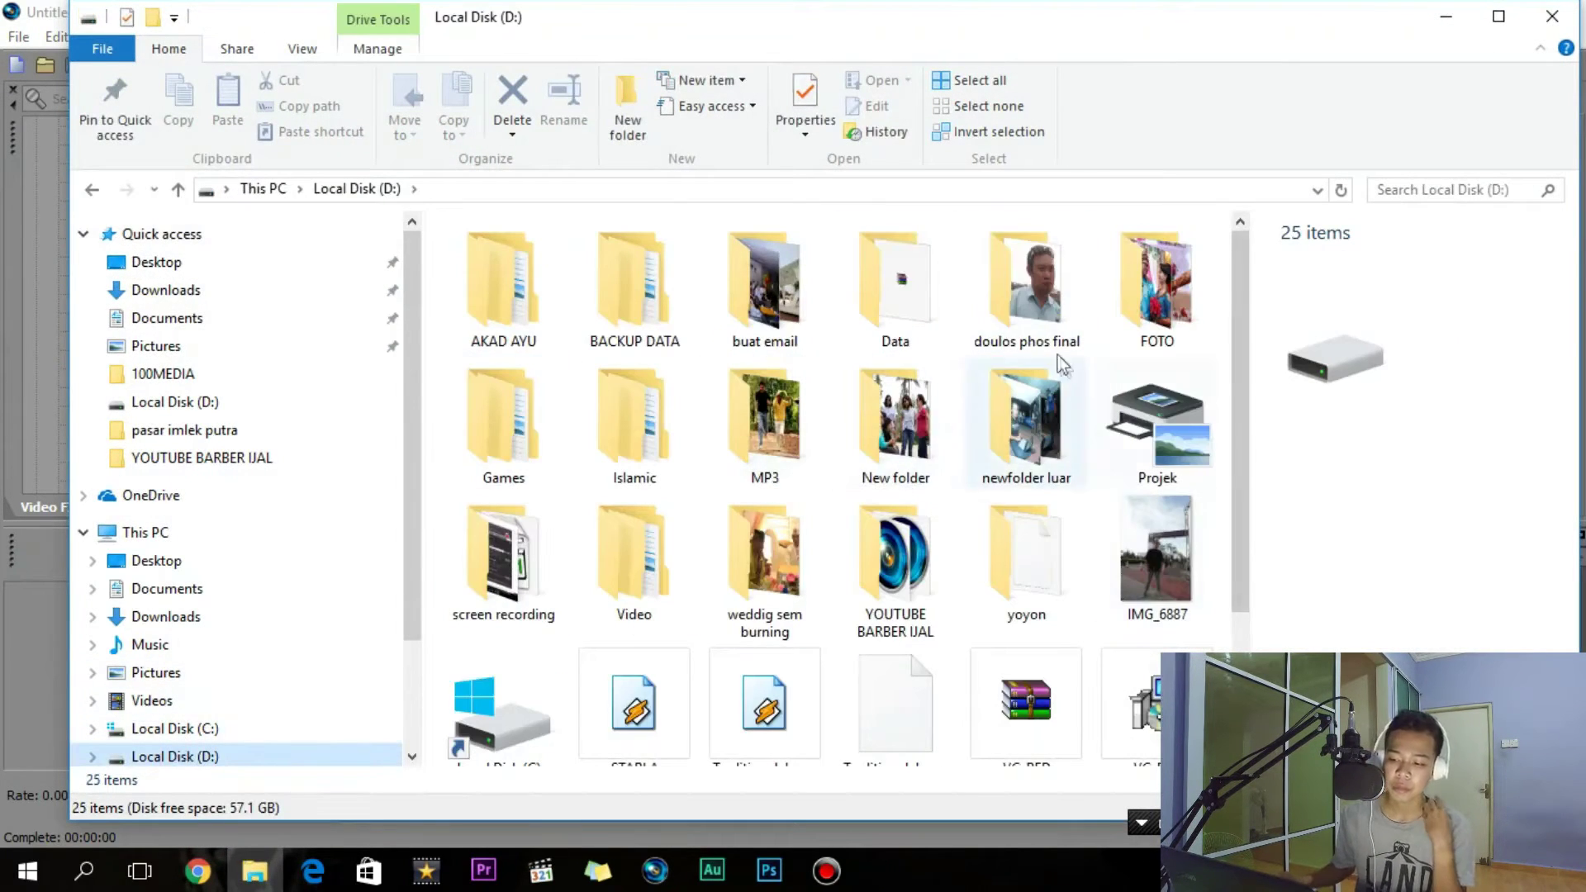
double_click(1157, 405)
double_click(1174, 281)
key(alt+Left)
double_click(504, 413)
double_click(647, 355)
click(92, 189)
double_click(901, 285)
- Add the clips DJI_0005 and DJI_0008 together at the start of the empty Vegas Pro timeline
click(1027, 289)
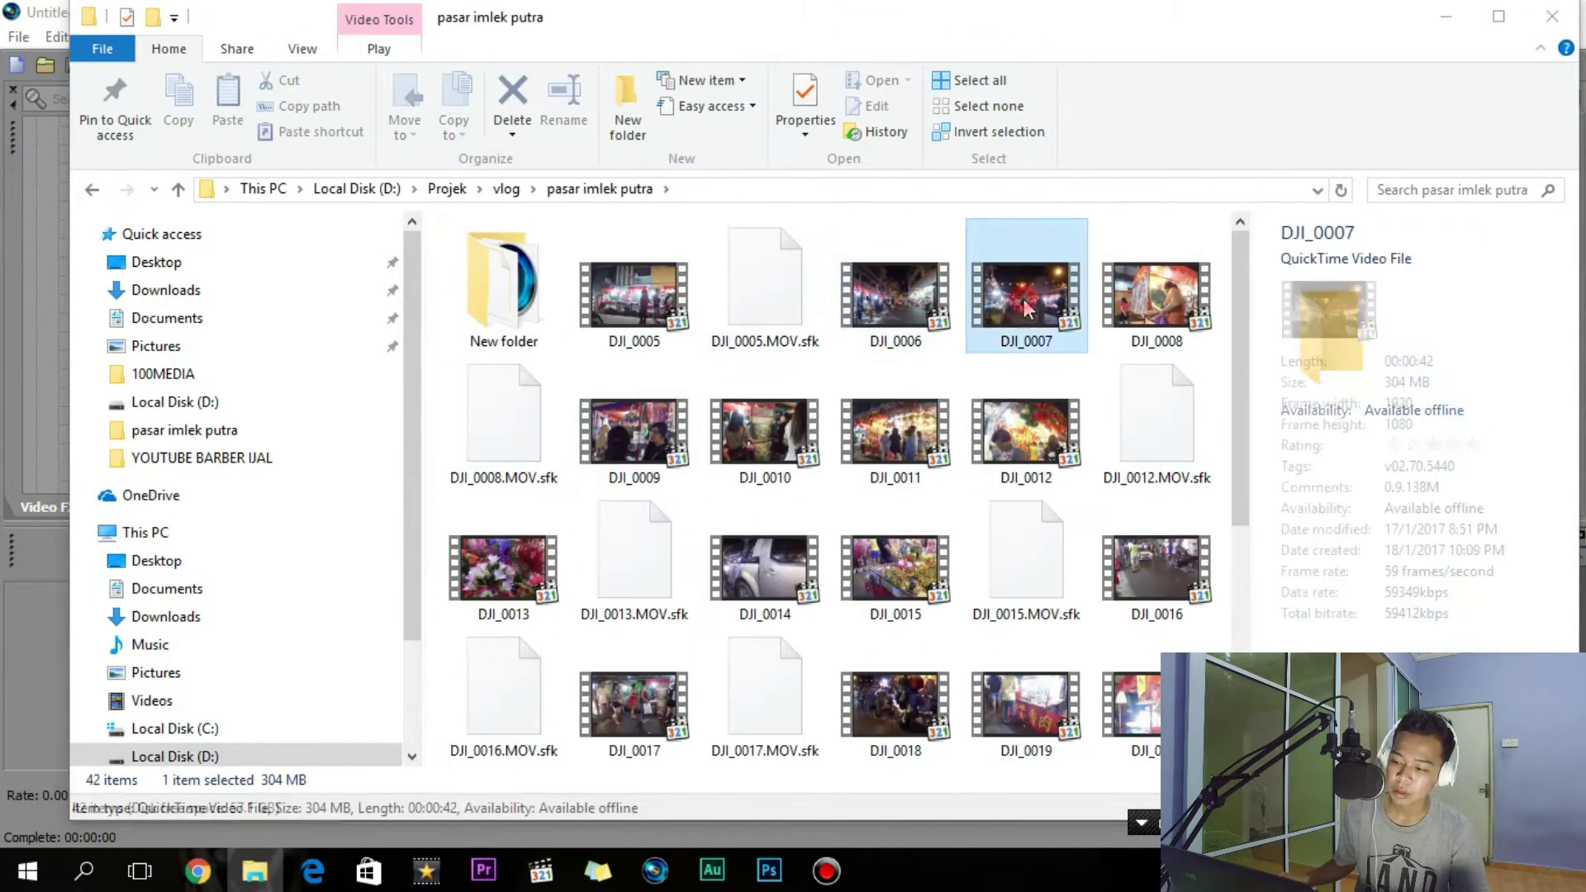
click(625, 300)
ctrl+click(1157, 297)
drag(1156, 297, 355, 611)
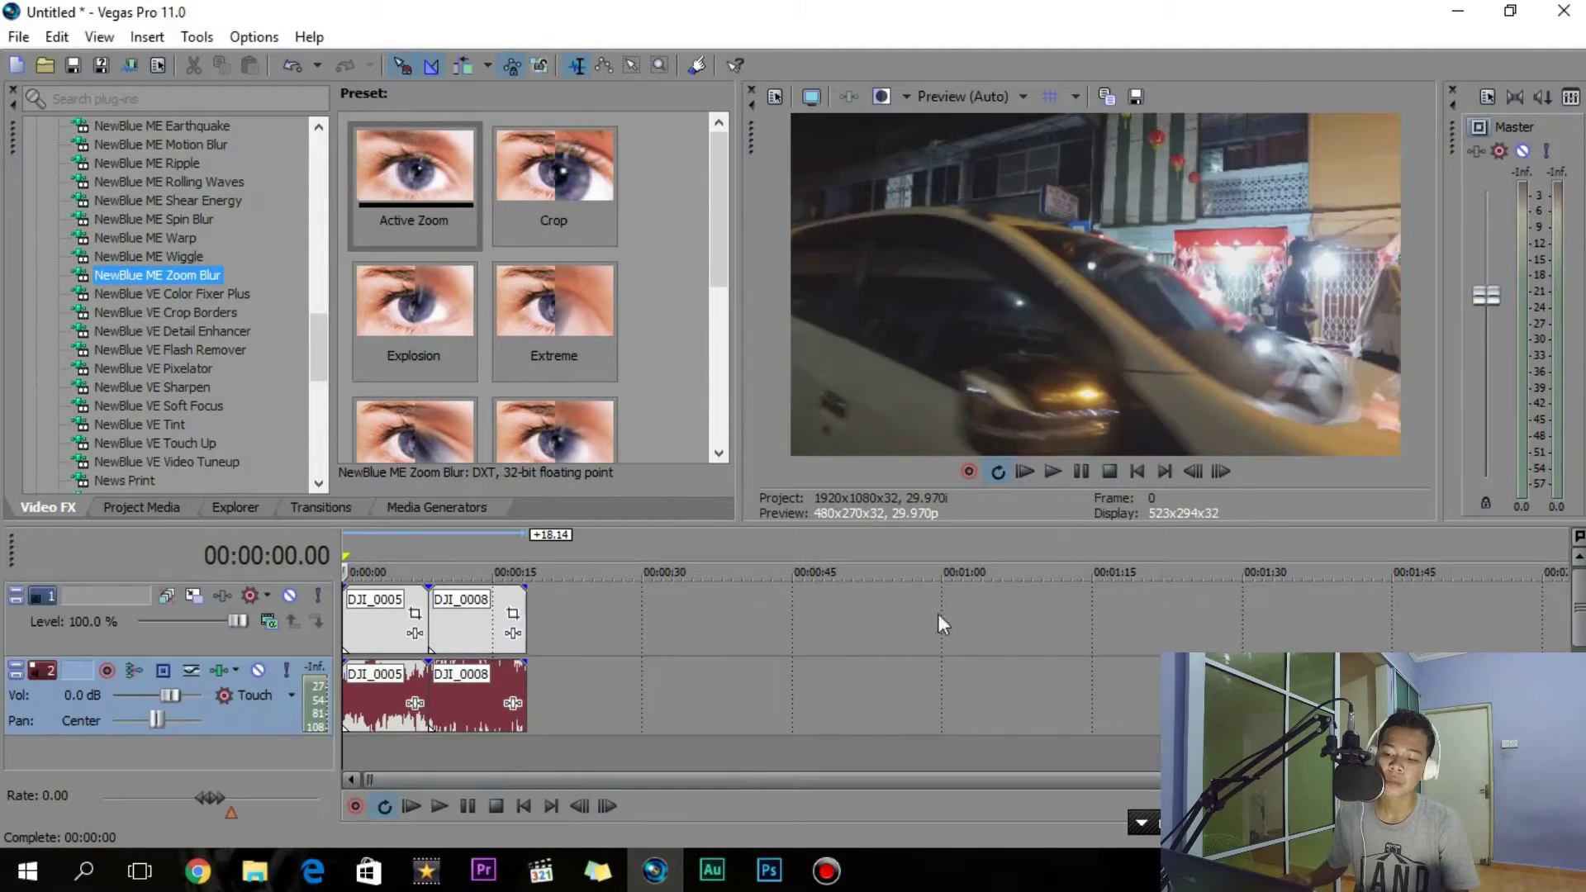
- Place the playhead on the cut between the DJI_0005 and DJI_0008 clips and enlarge the timeline to single frames
click(354, 611)
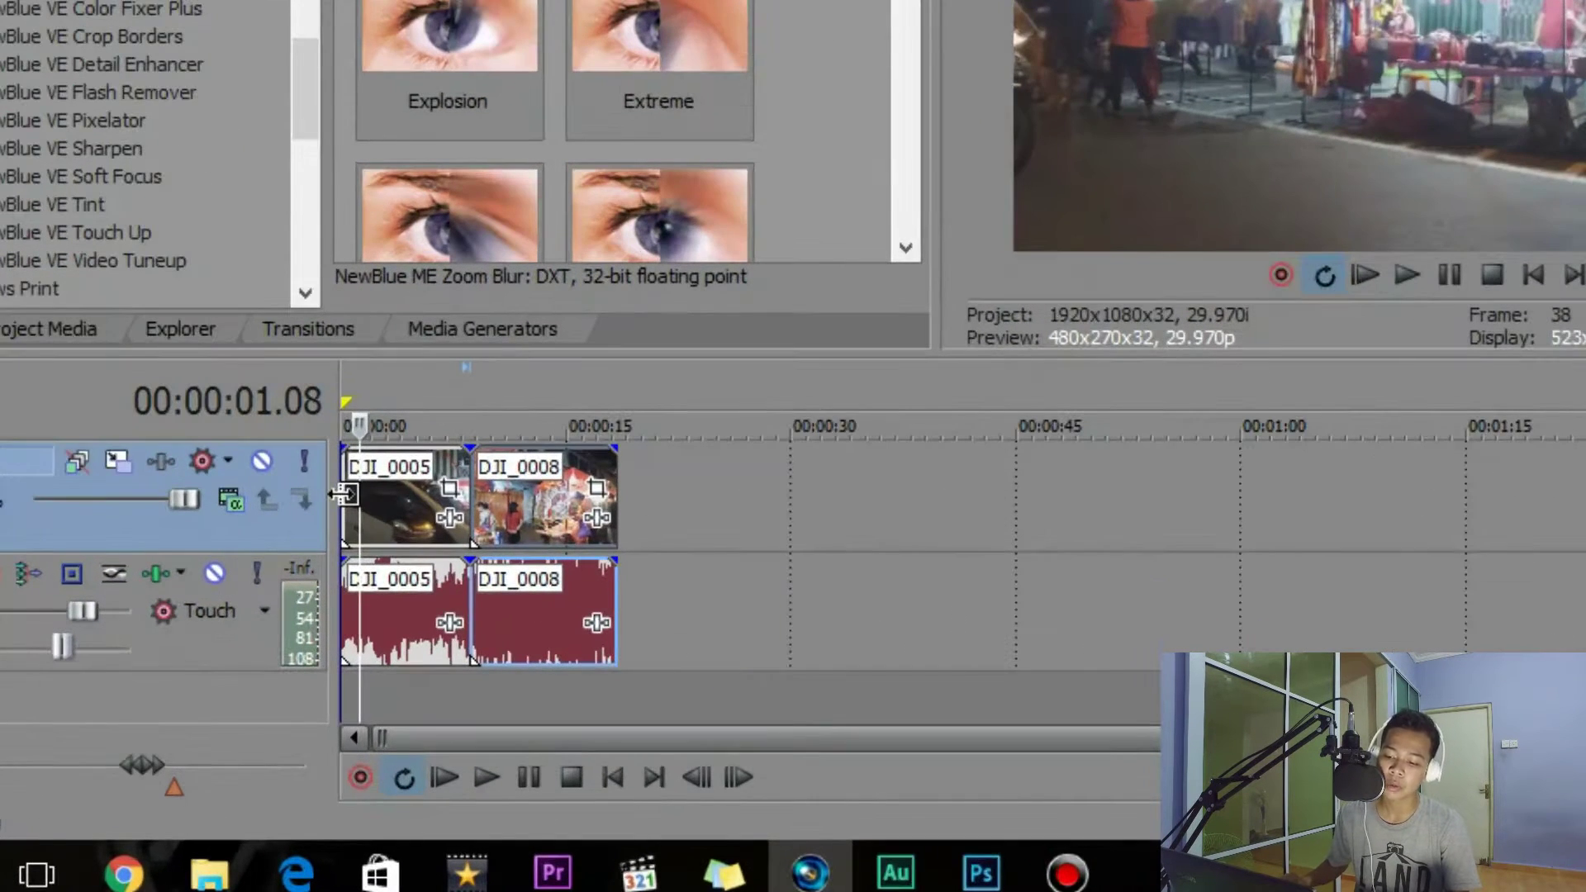
click(351, 496)
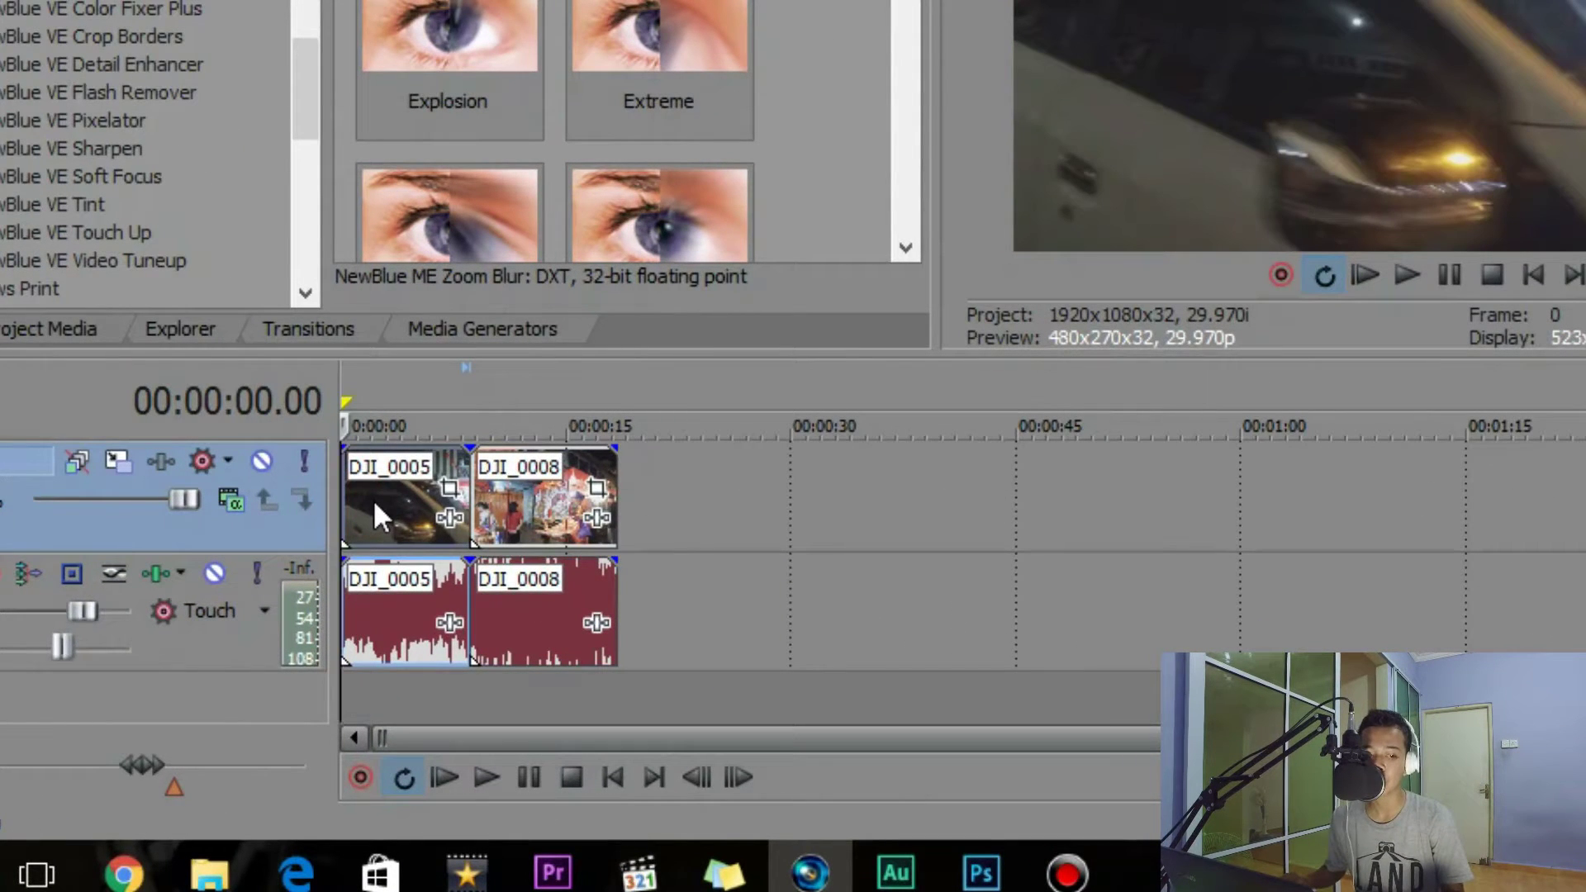
click(395, 506)
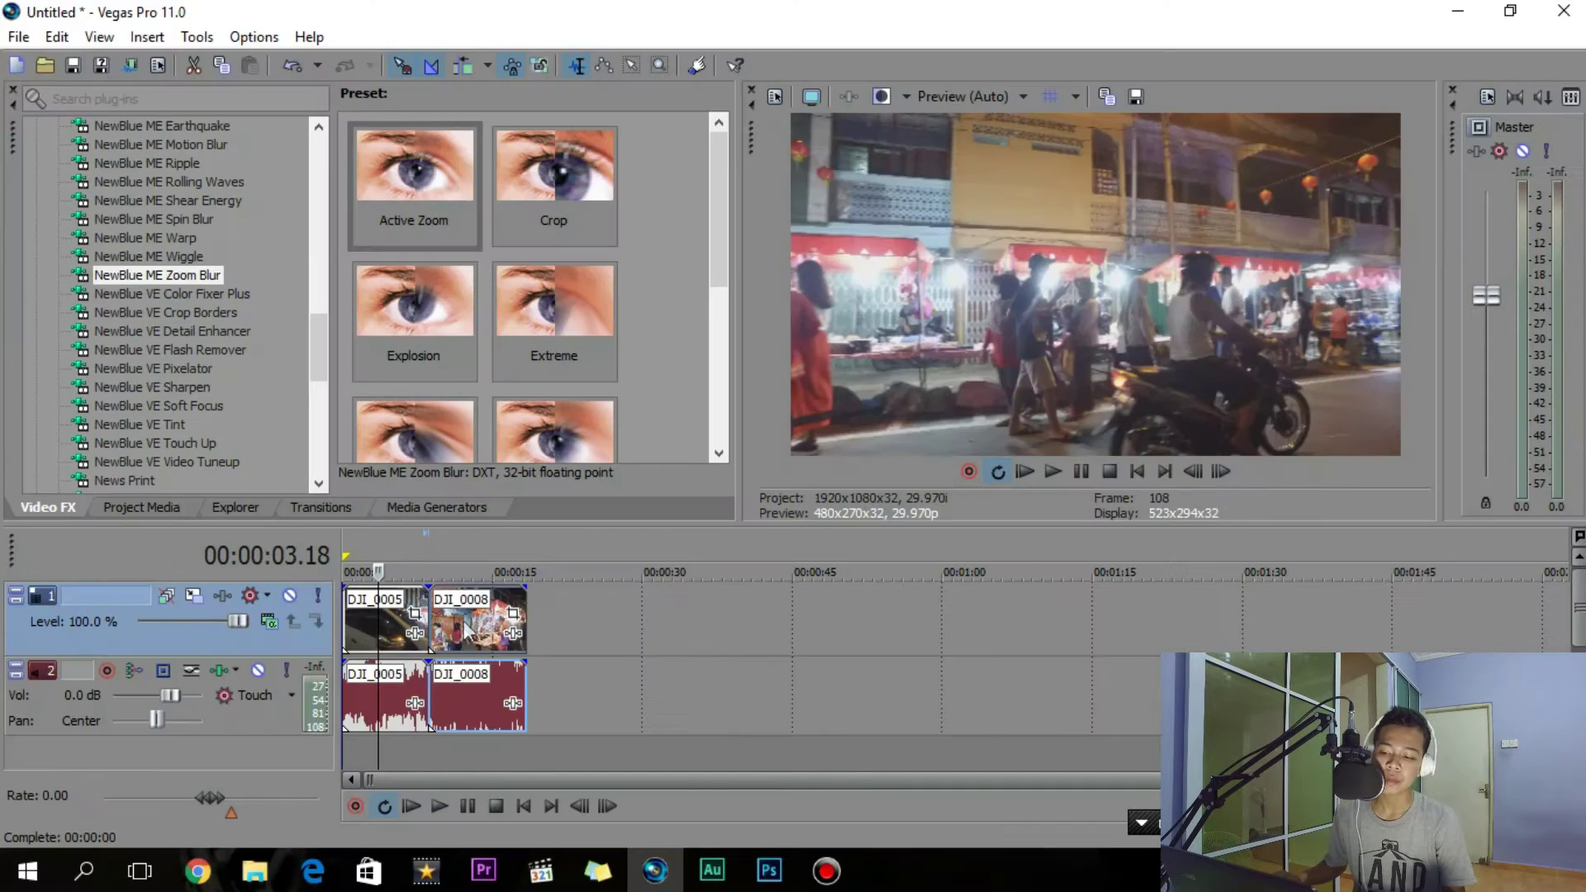
scroll(461, 631, up, 8)
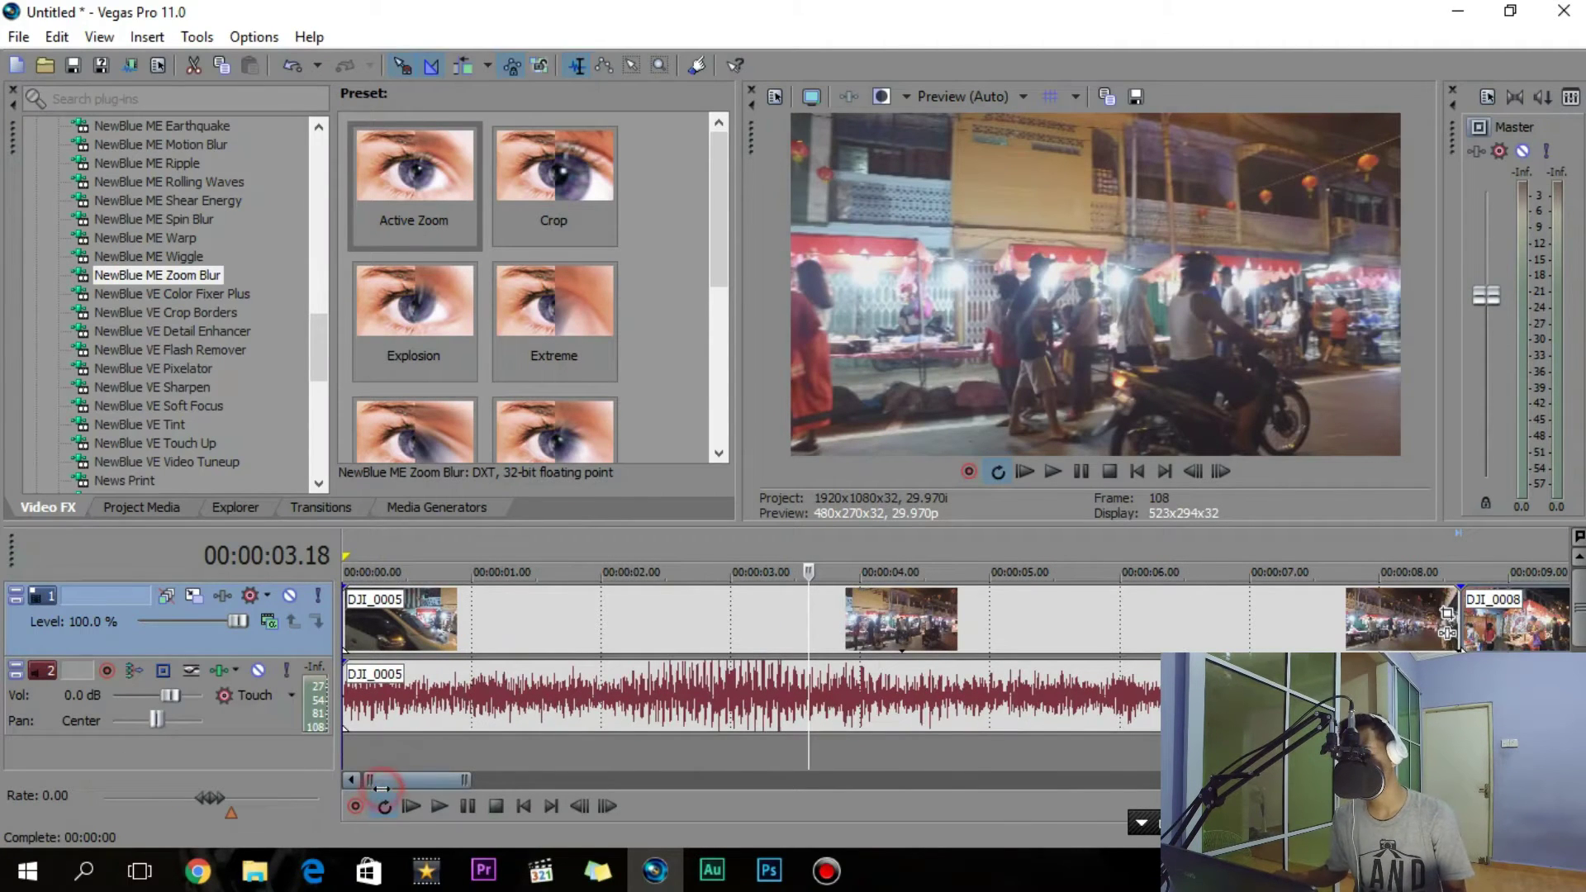
drag(385, 781, 410, 780)
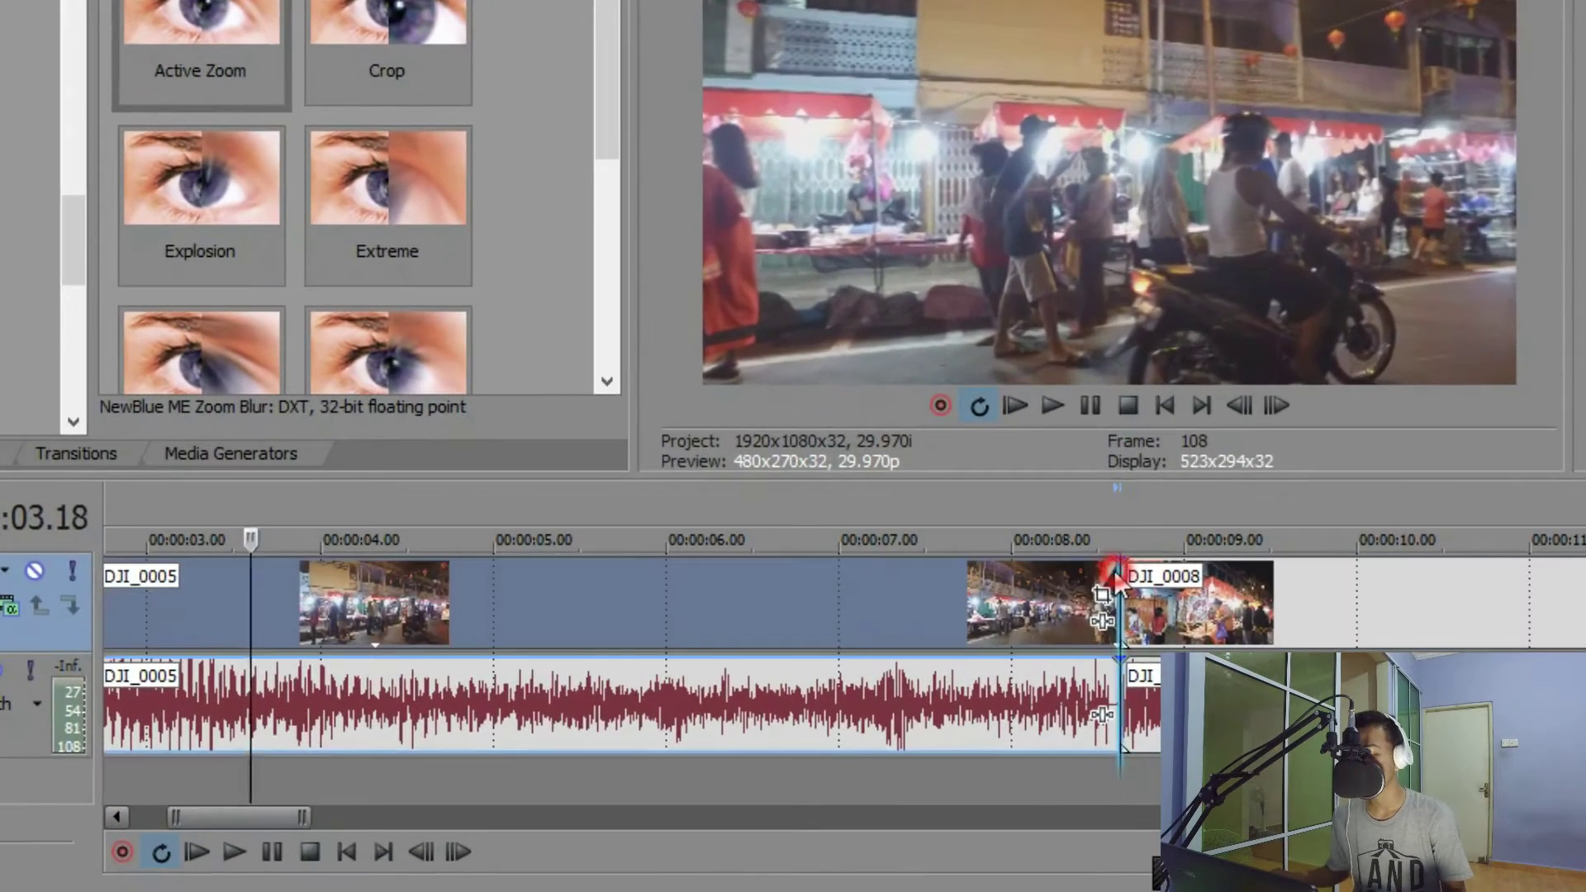
click(1091, 600)
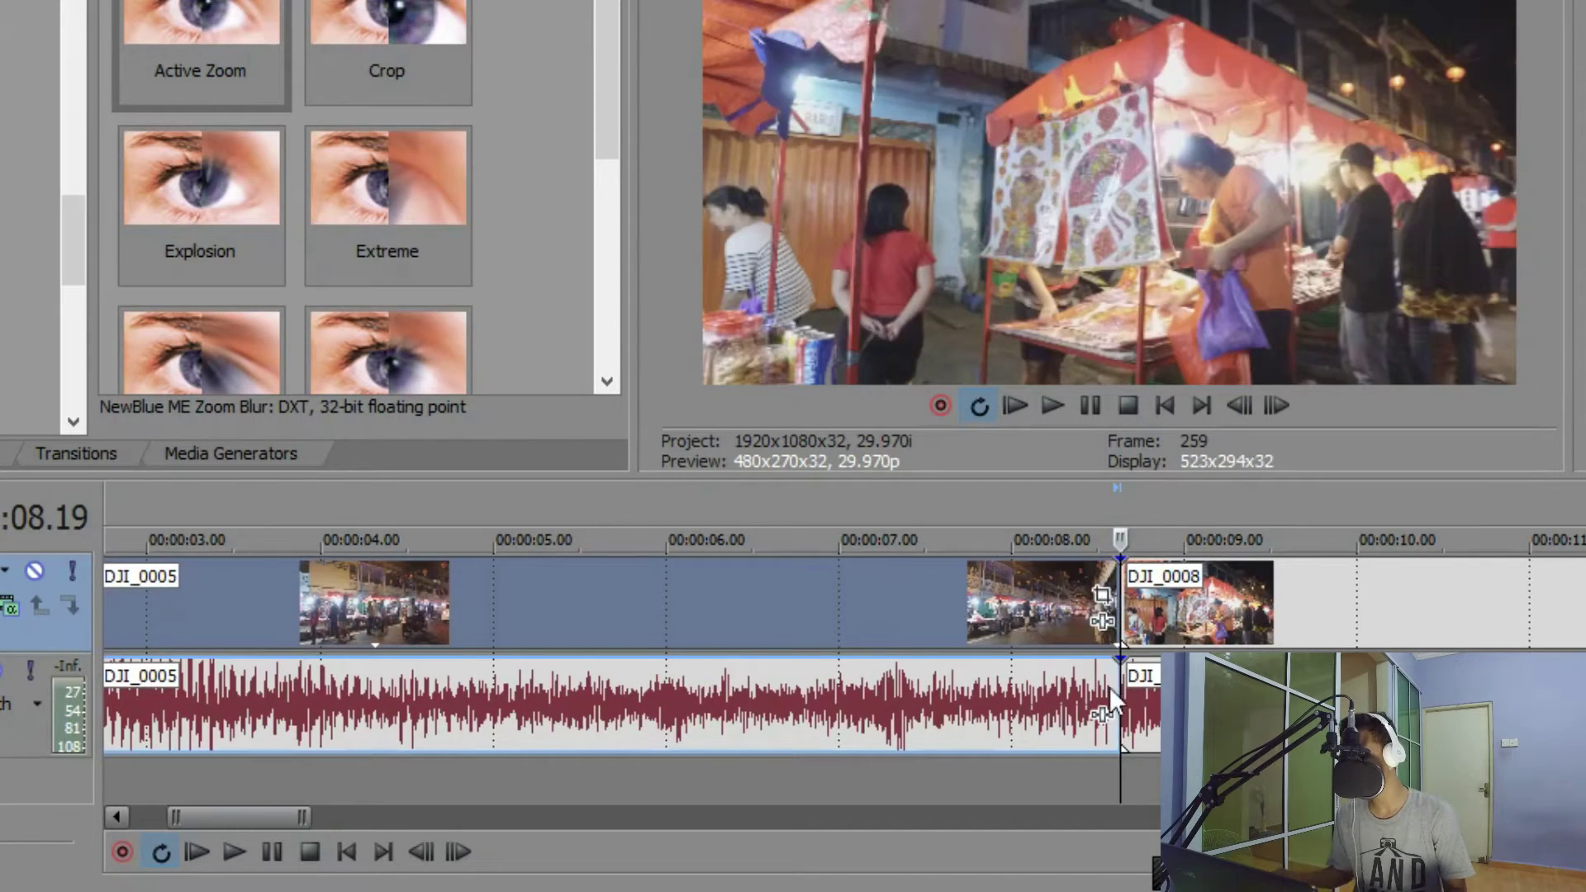
scroll(1104, 587, up, 5)
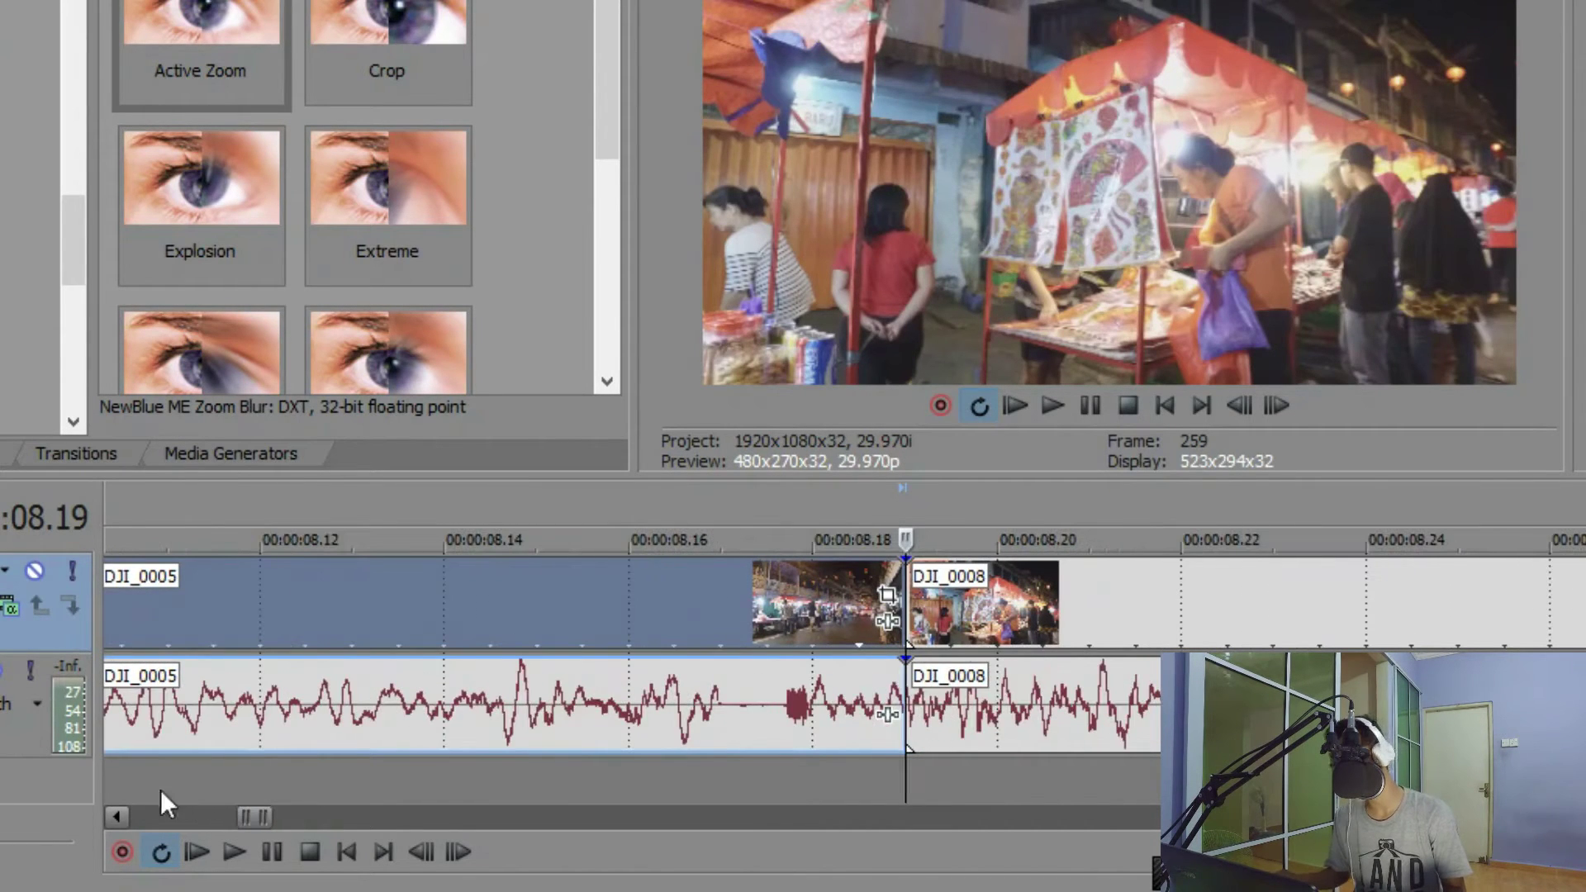
- Compare the frames just before and just after the cut between DJI_0005 and DJI_0008
click(122, 821)
click(122, 822)
click(123, 821)
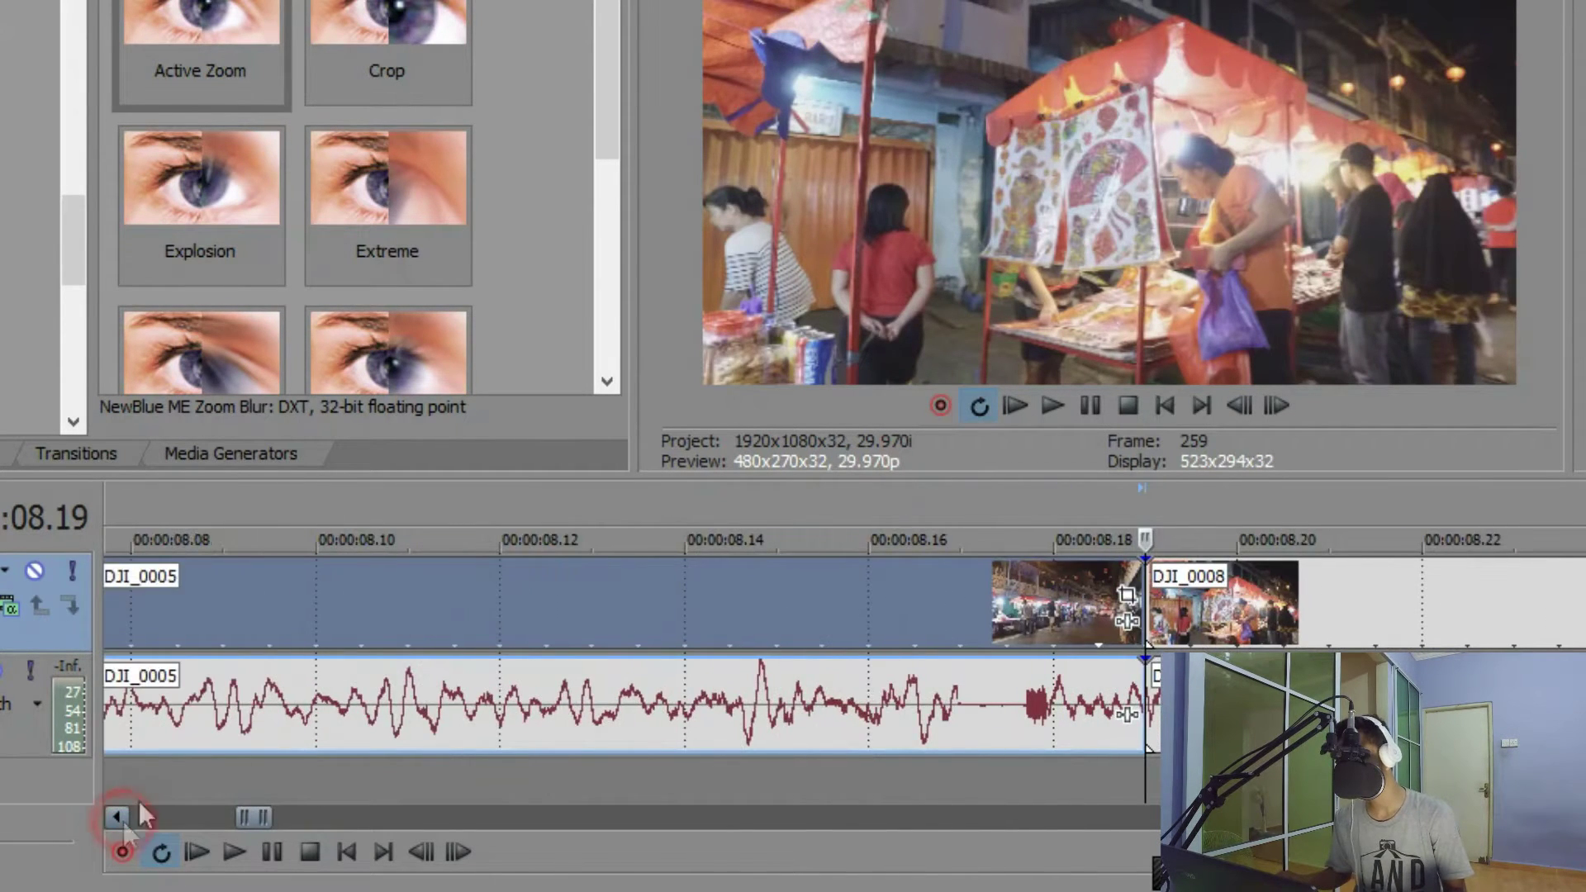
click(1089, 618)
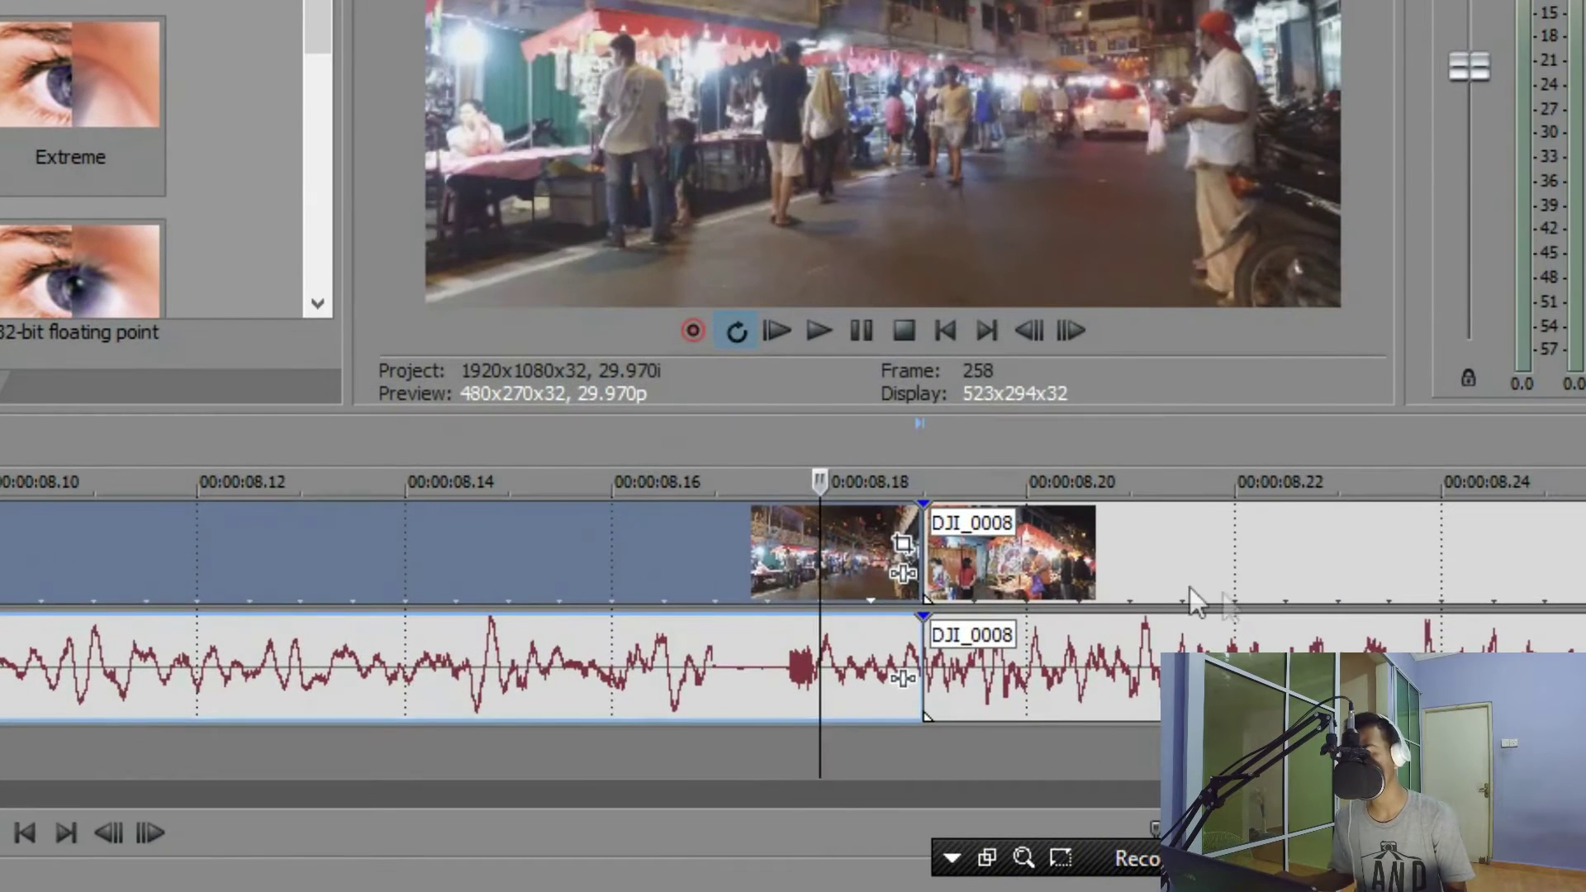
click(1380, 625)
click(1033, 577)
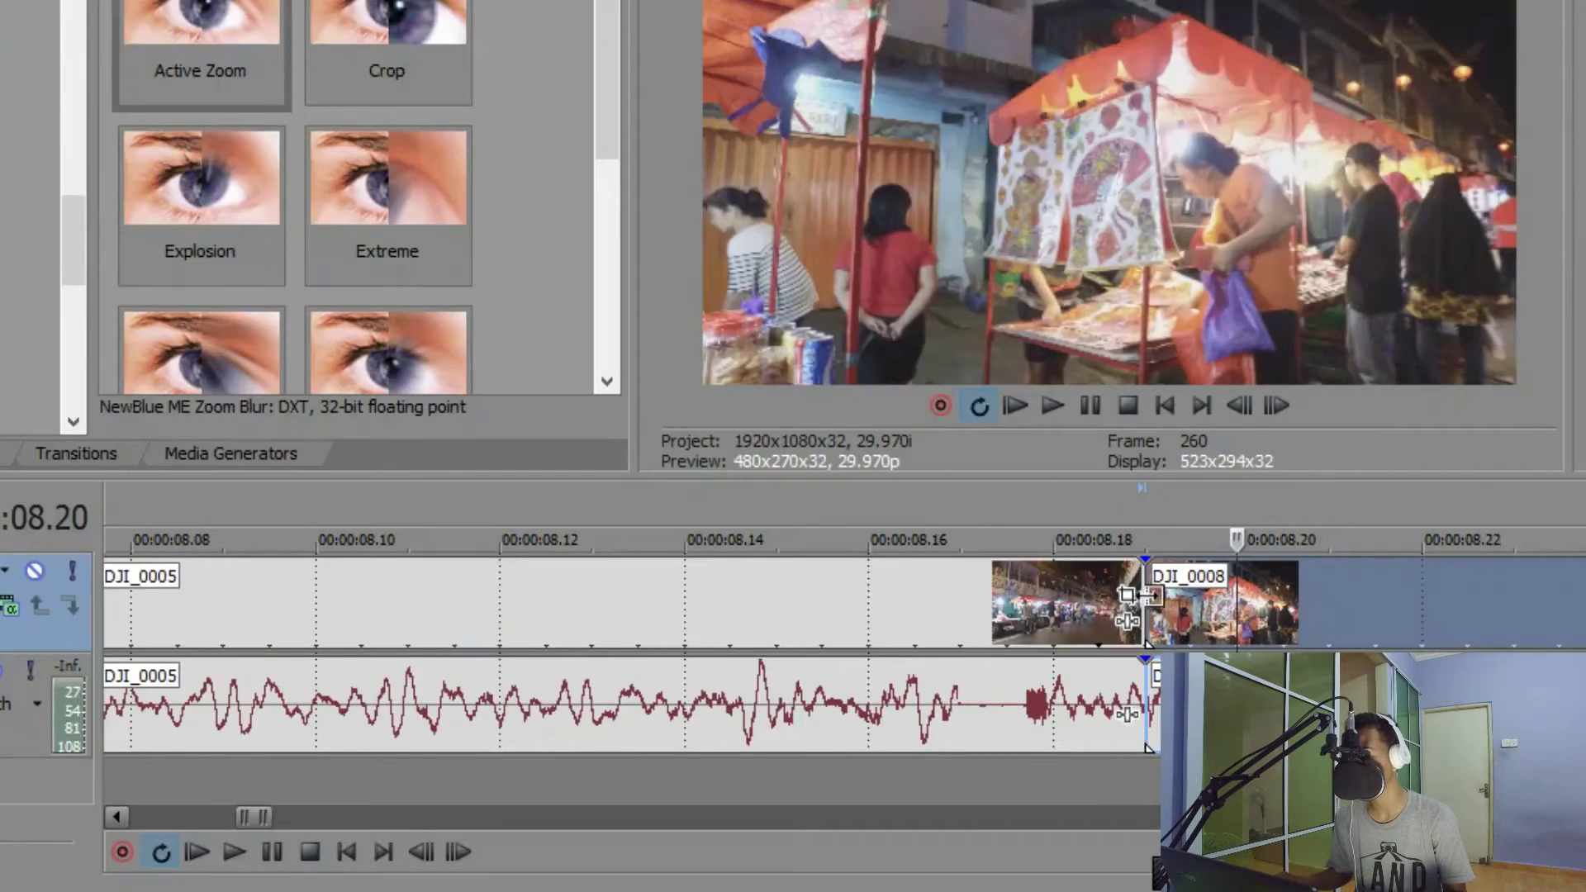
- Split the DJI_0005 clip ten frames before its cut with DJI_0008, at 00:00:08.09
click(1137, 577)
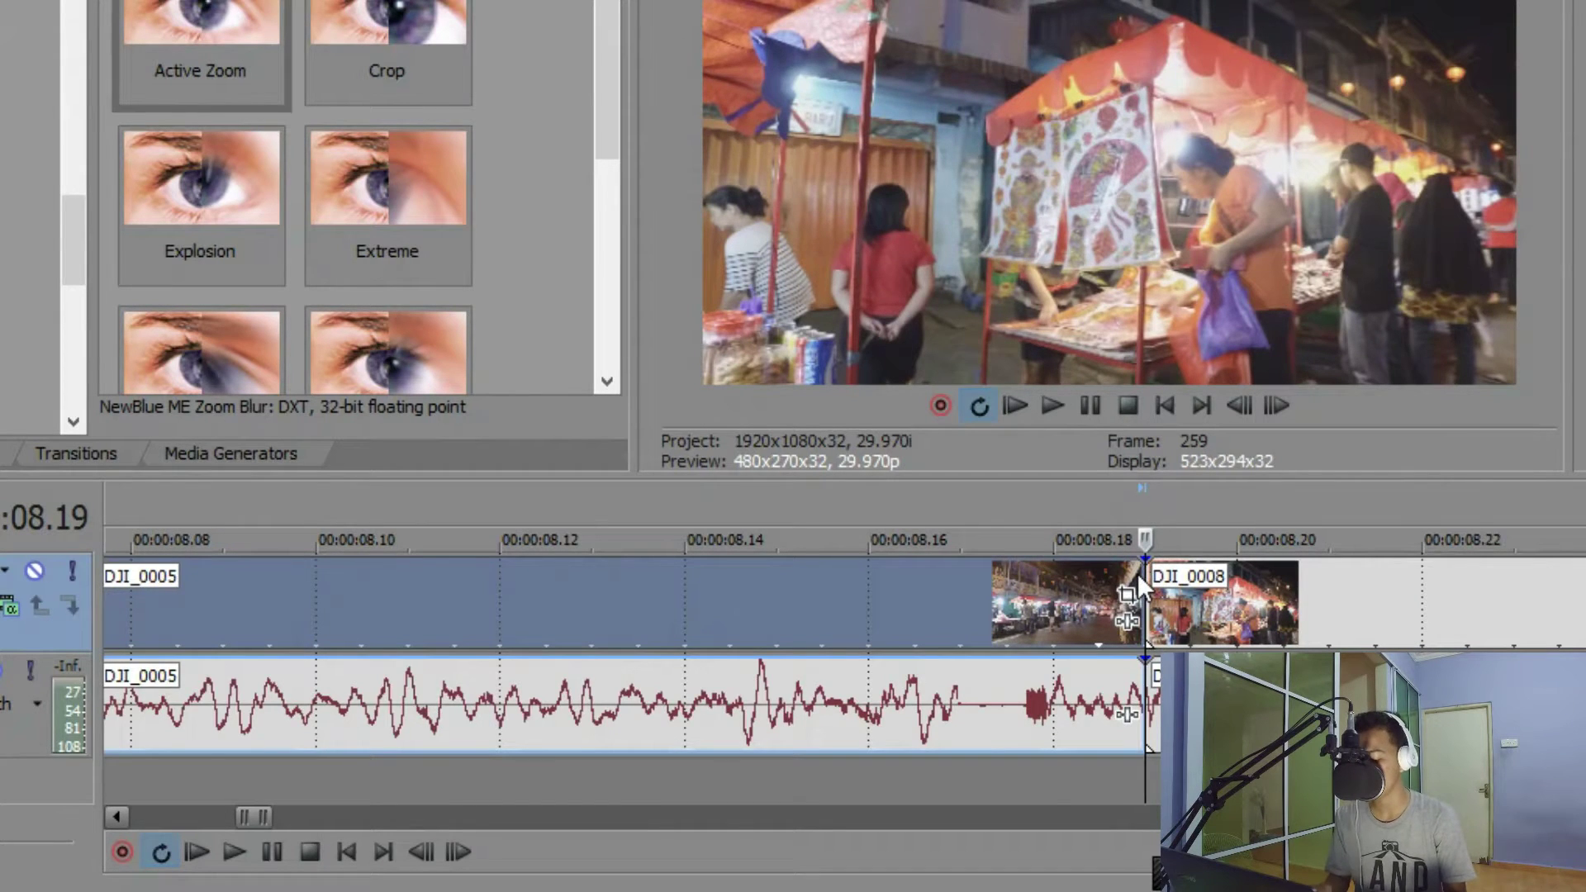
key(Left)
key(Left)
key(Left)
key(Left)
key(Left)
key(Left)
key(Left)
key(Left)
key(Left)
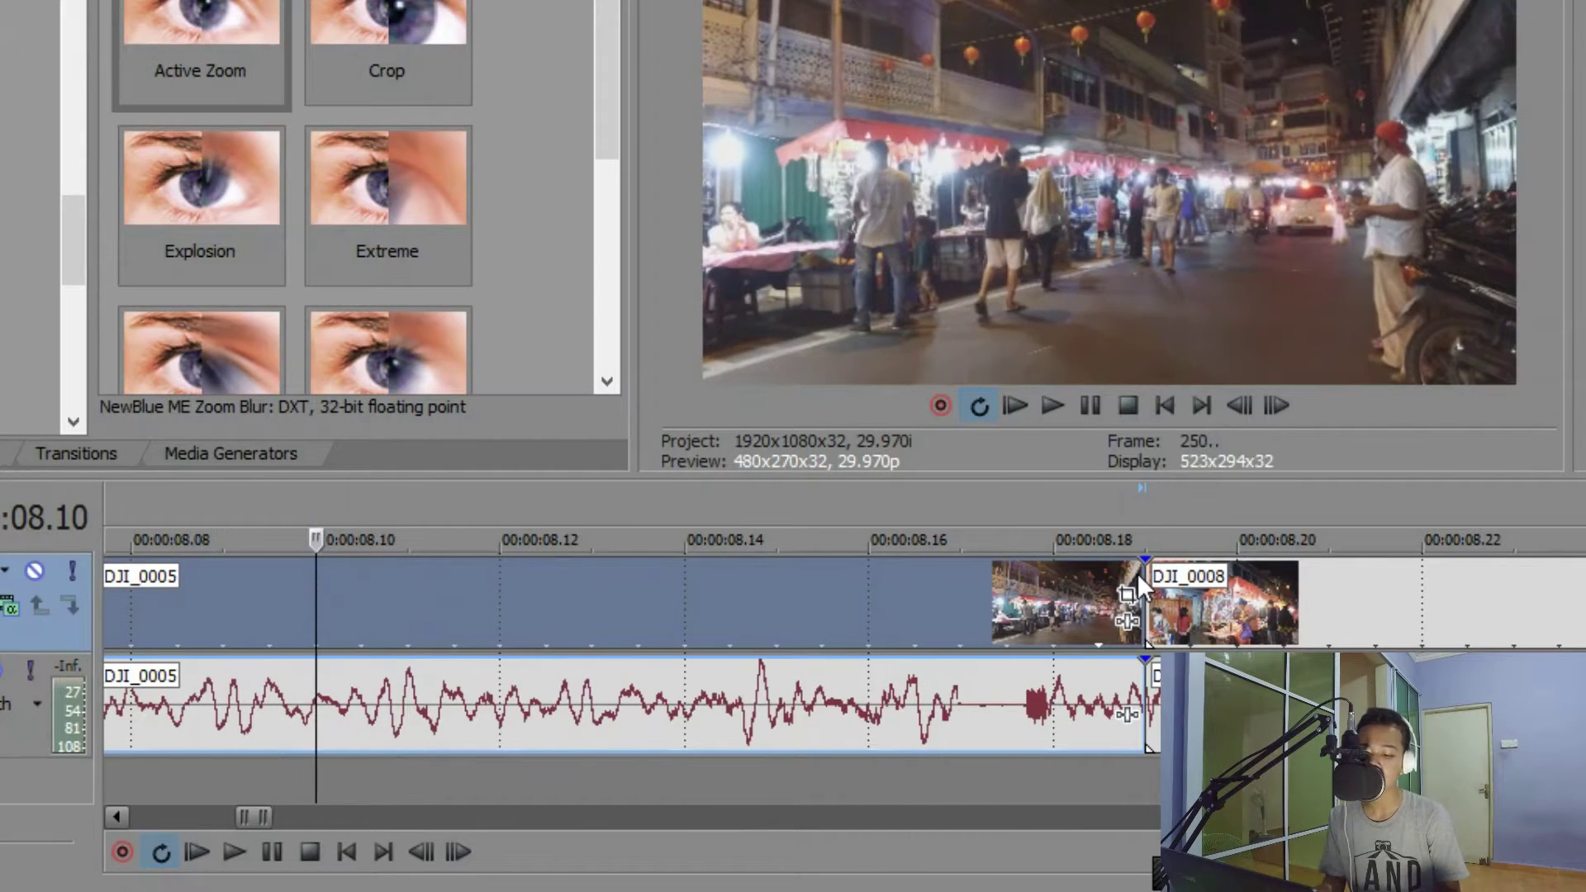
key(Left)
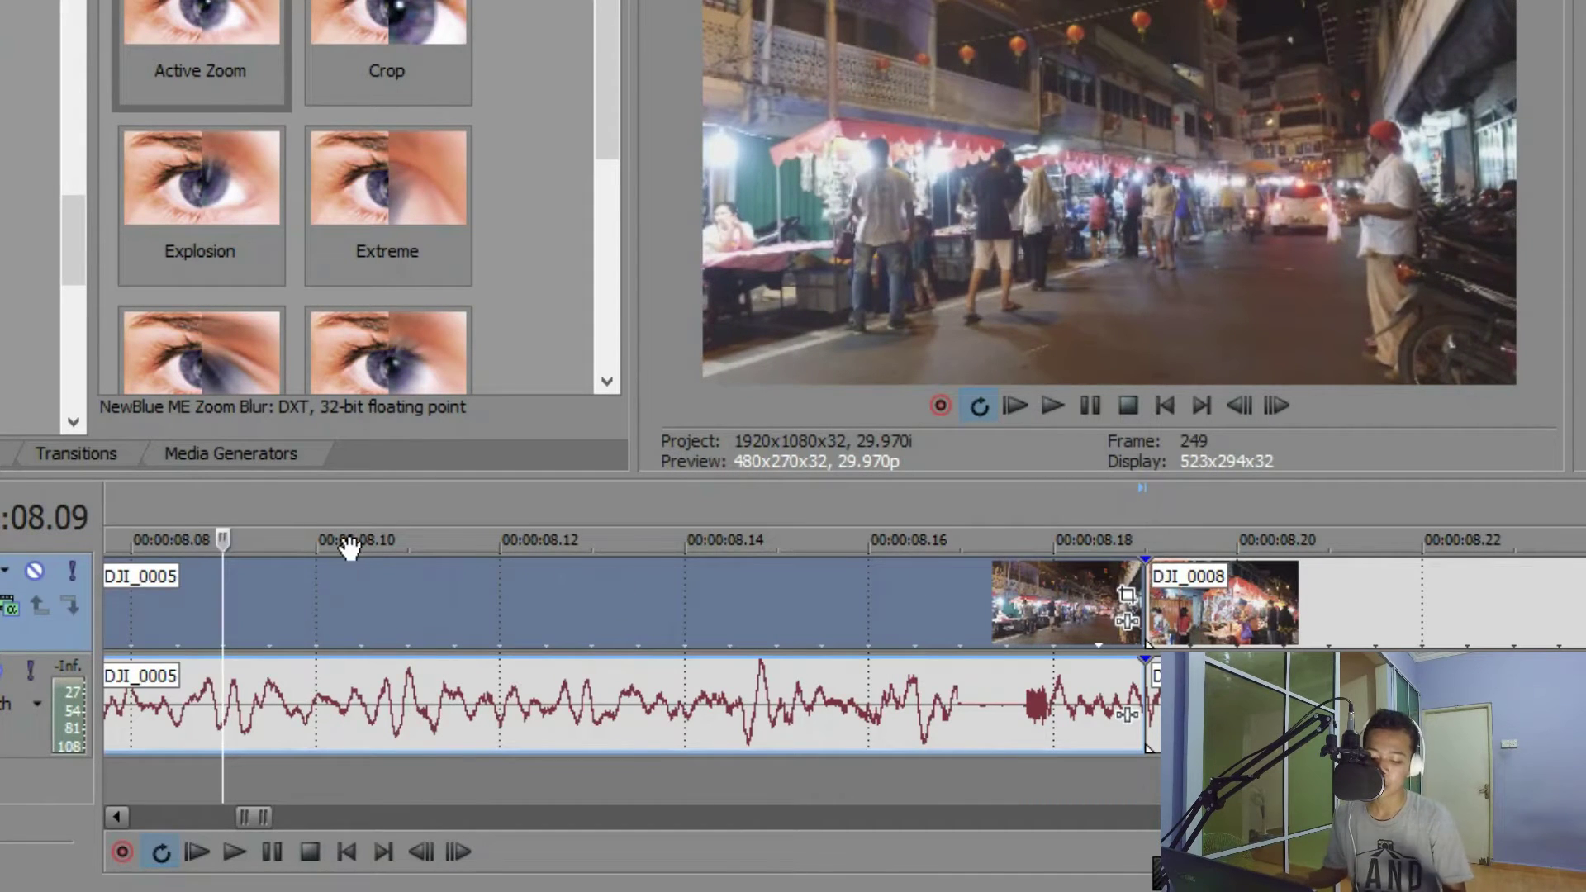
key(s)
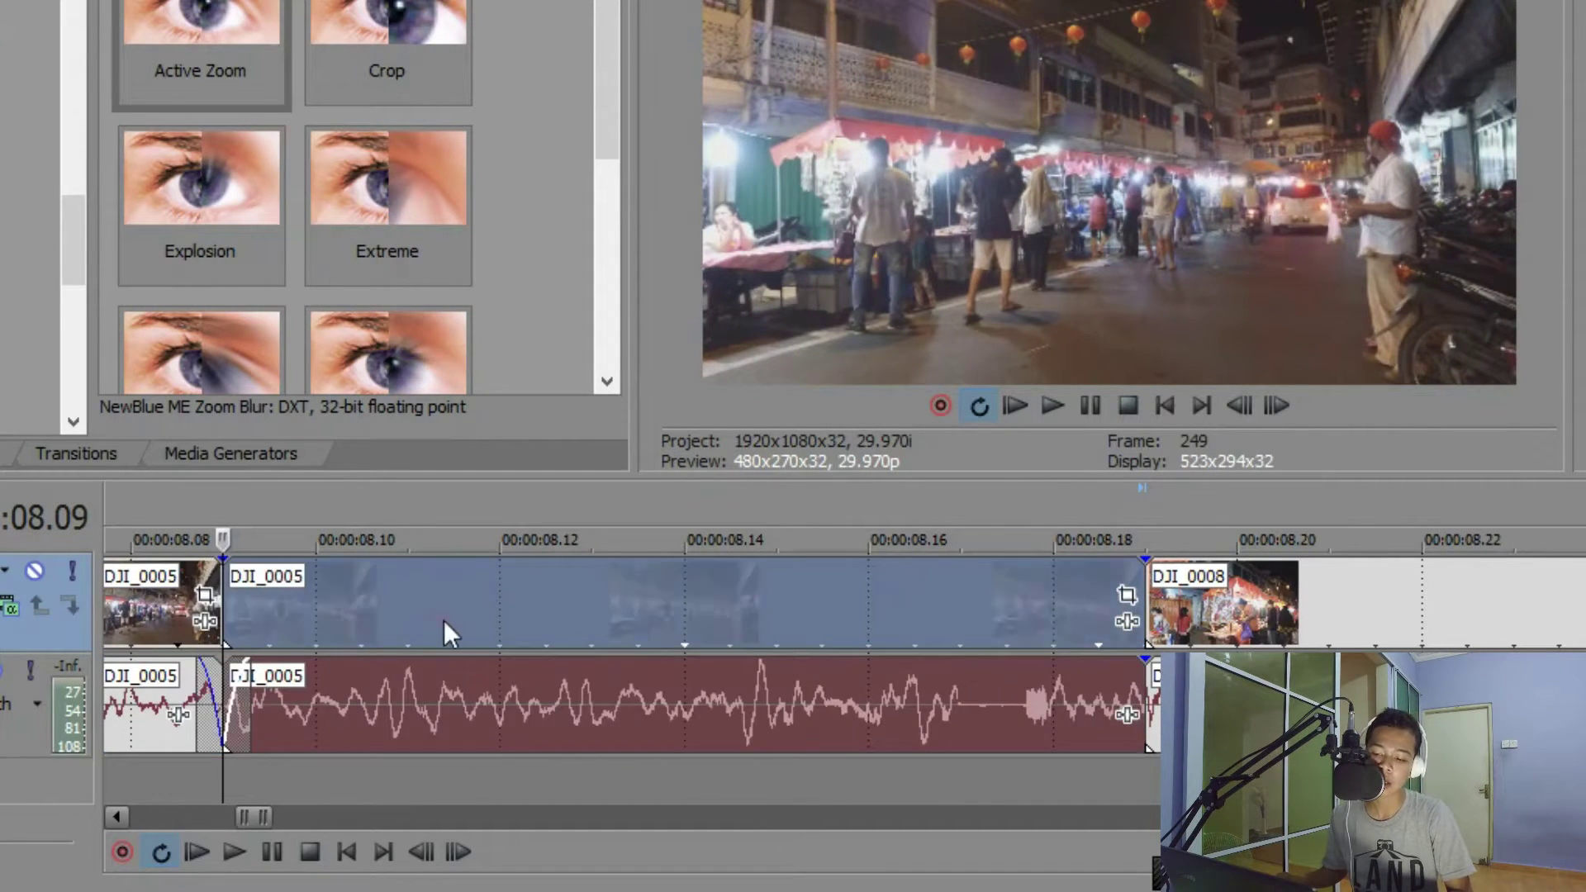
- Split the DJI_0008 clip ten frames after its cut with DJI_0005
click(445, 620)
click(1053, 610)
scroll(1132, 612, down, 3)
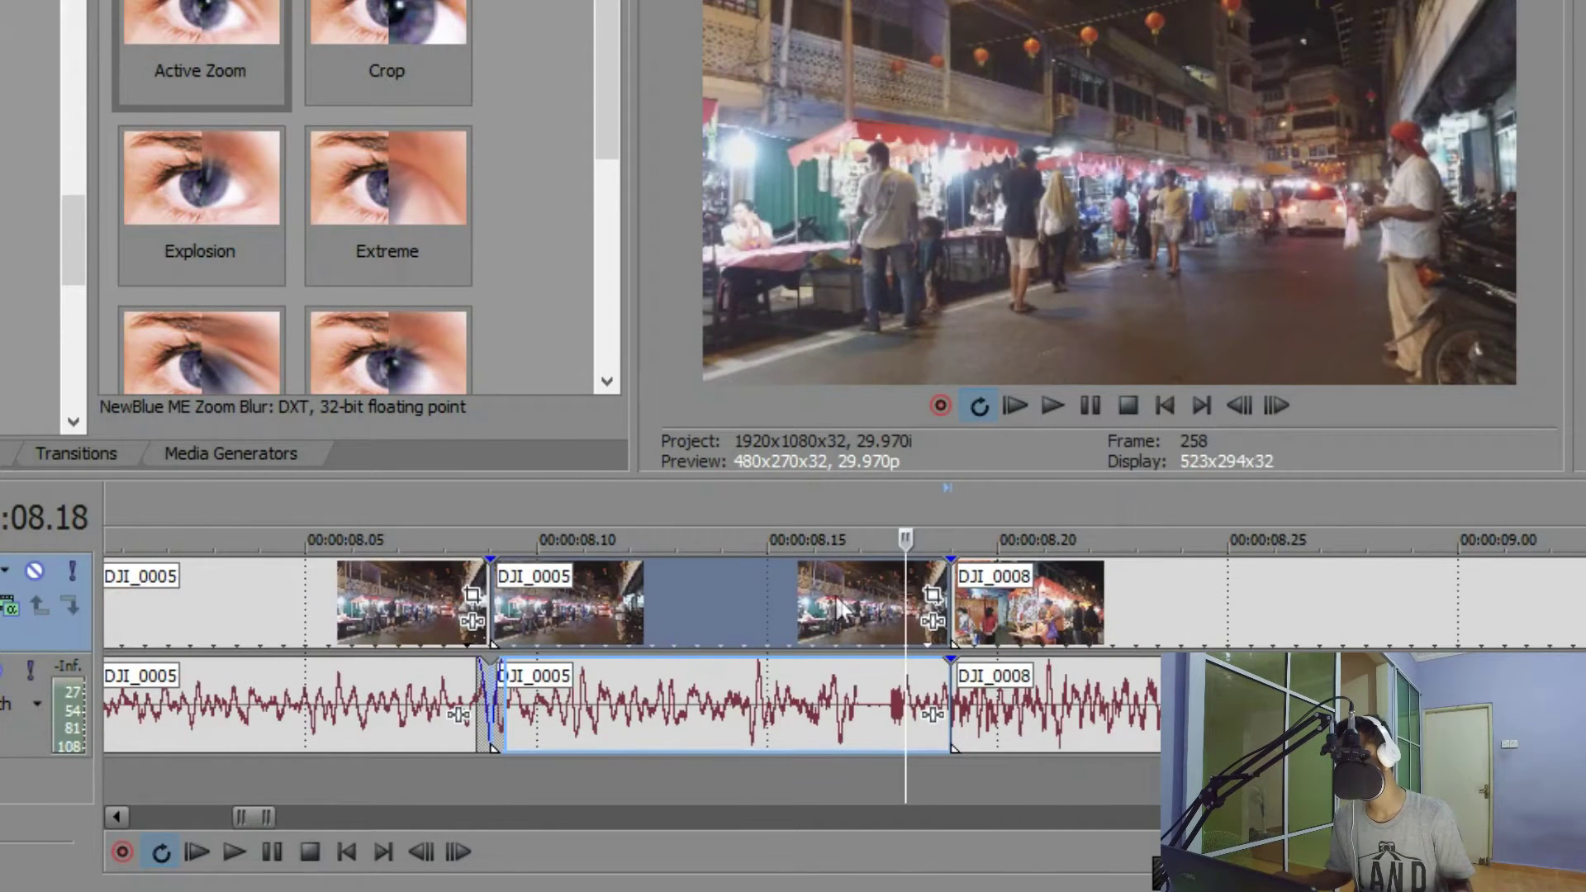
key(Right)
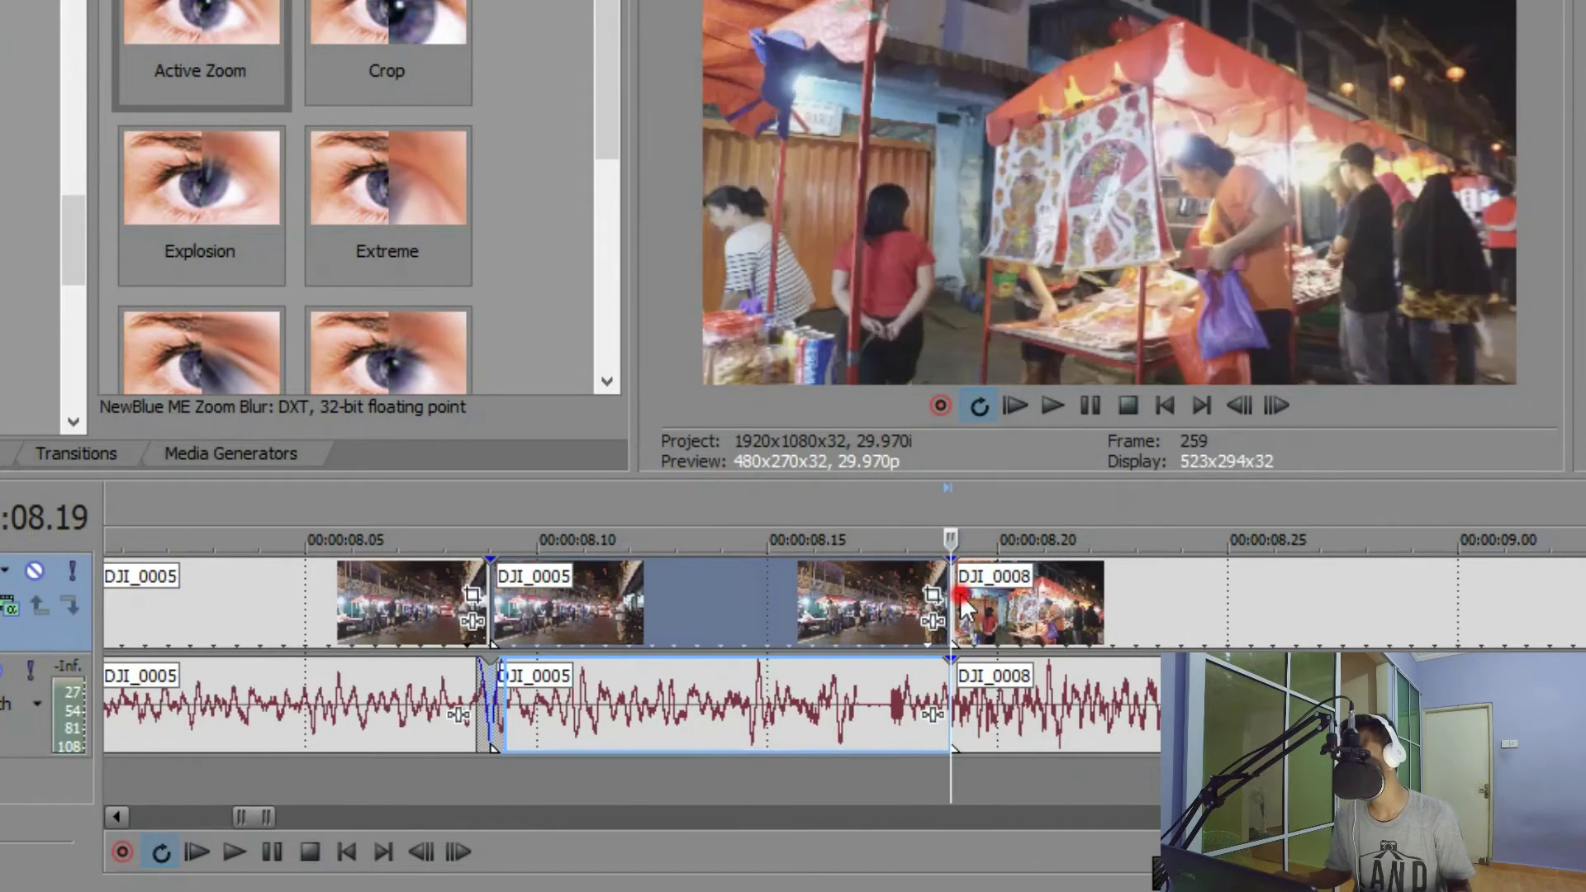
click(960, 597)
key(Right)
key(Right)
key(Right)
key(Right)
key(Right)
key(Right)
key(Right)
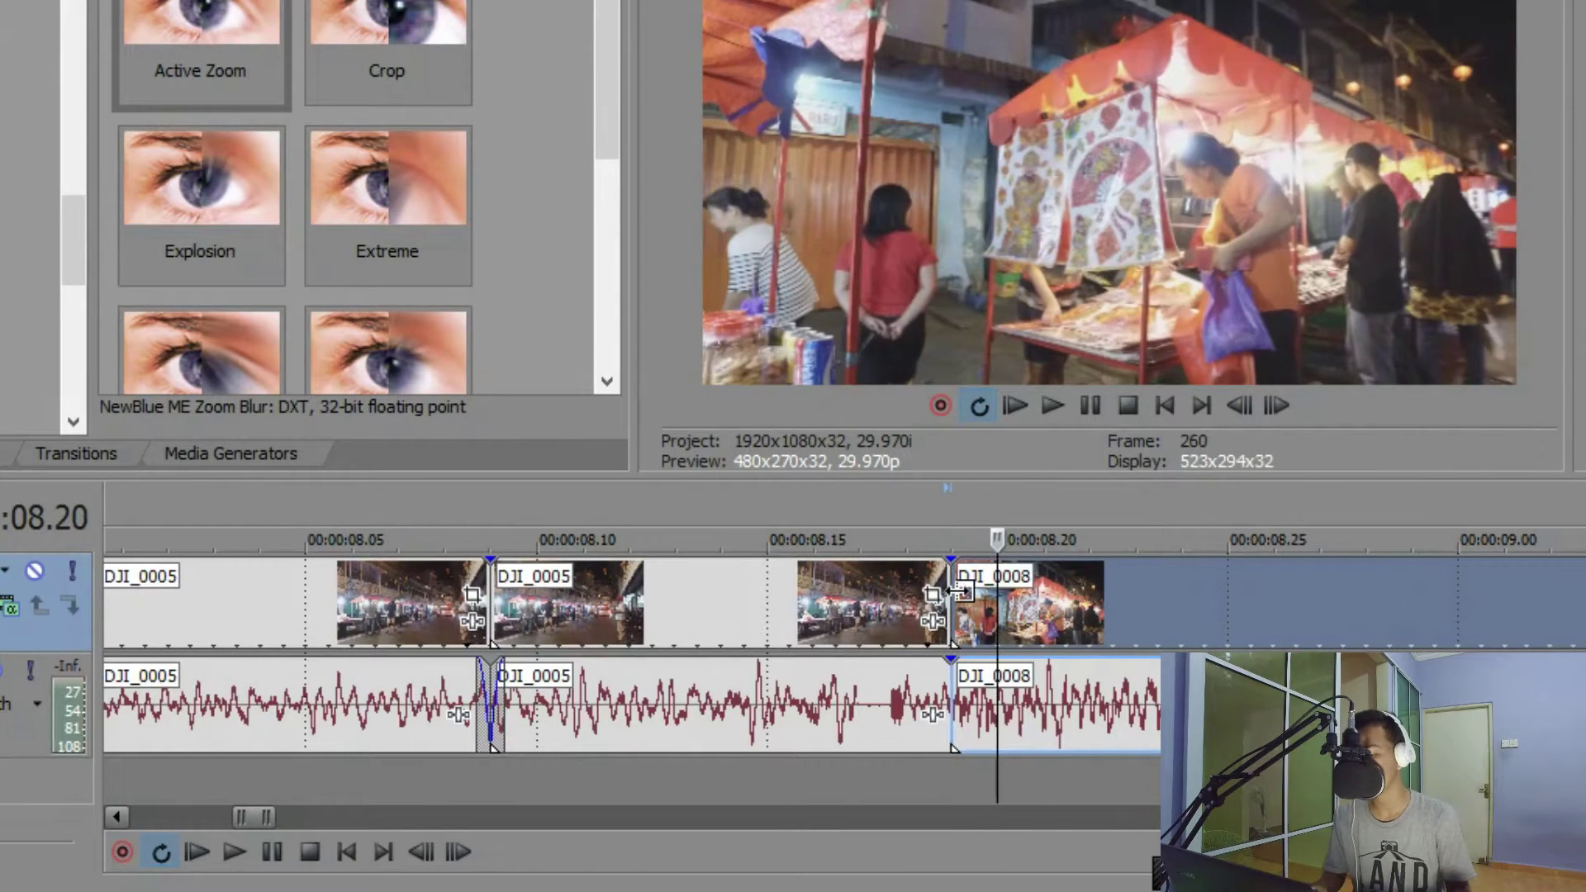
key(Right)
key(Right)
key(Right)
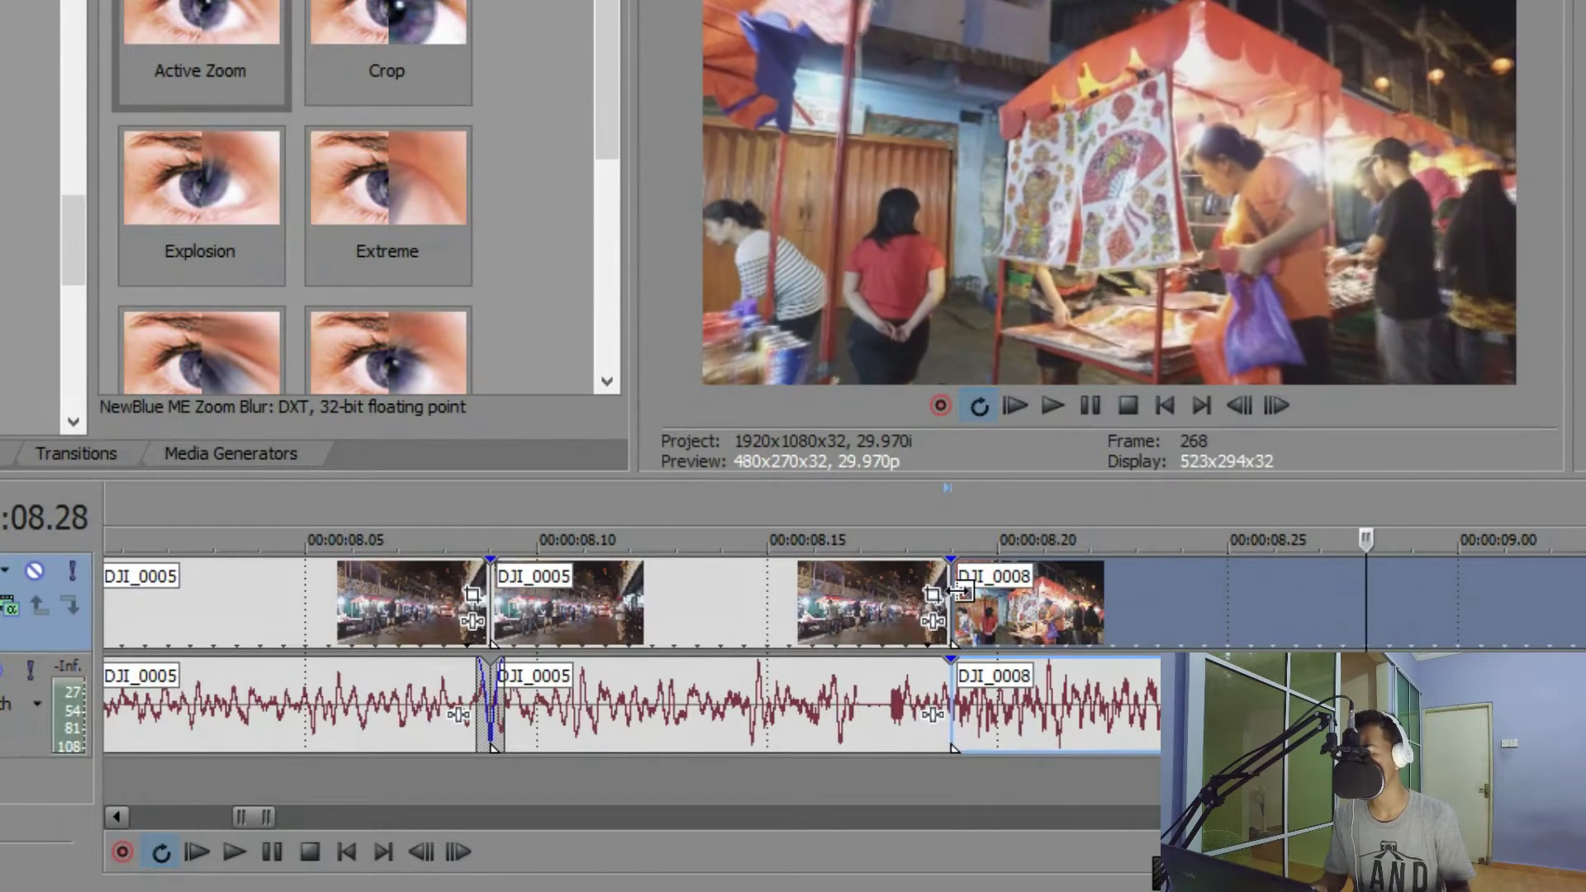
key(s)
- Open Event Pan/Crop for the ten-frame DJI_0005 segment and widen its panel until the crop frame and keyframe timeline are fully shown
click(686, 613)
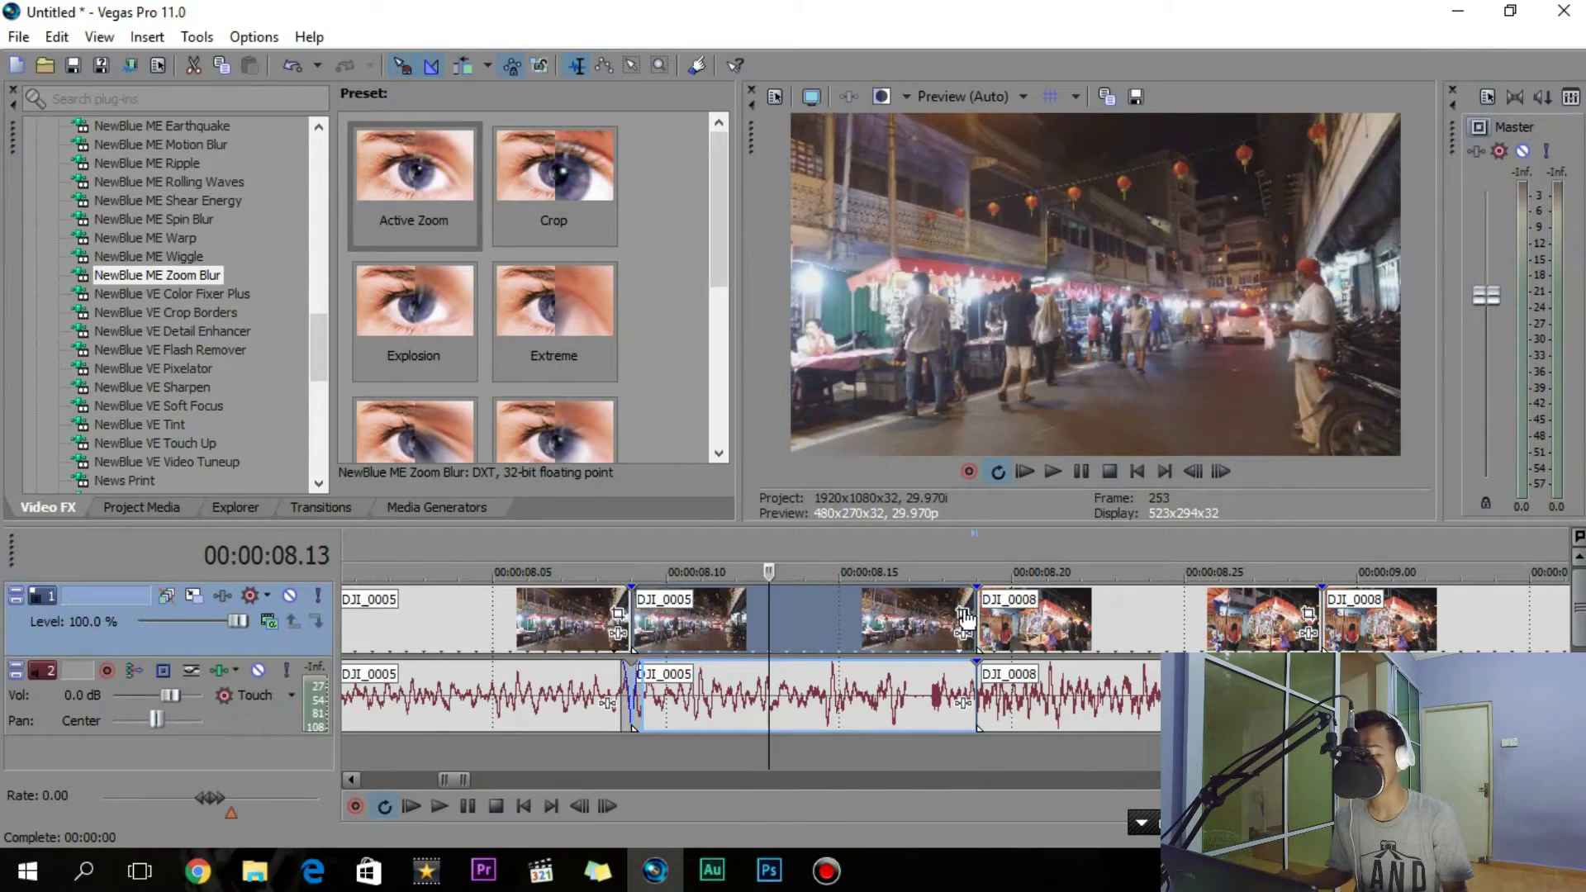
click(964, 616)
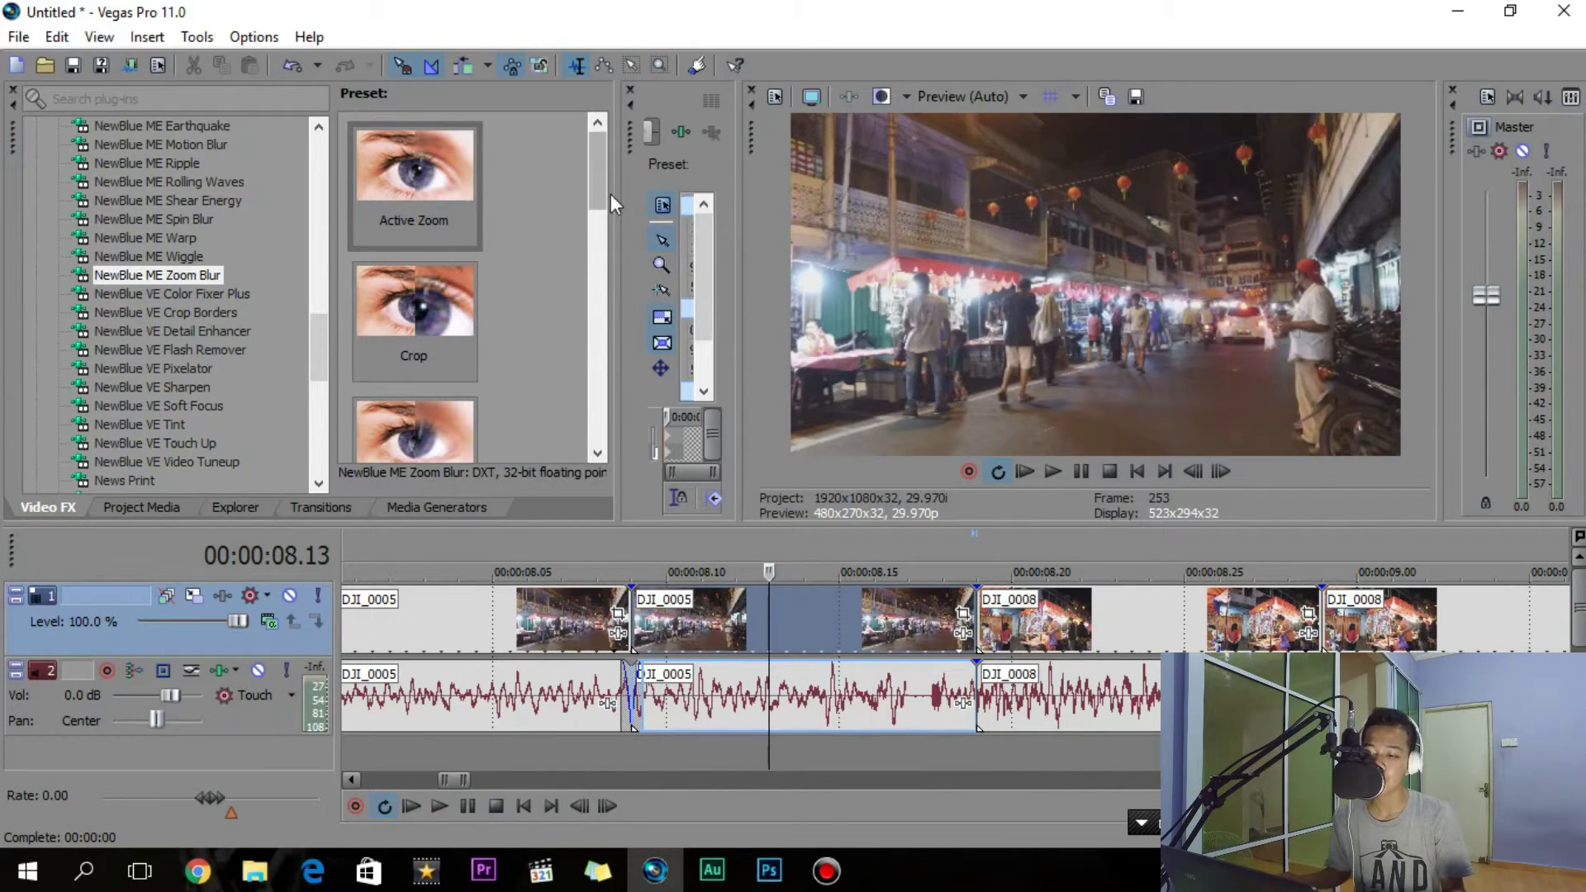
drag(618, 198, 542, 198)
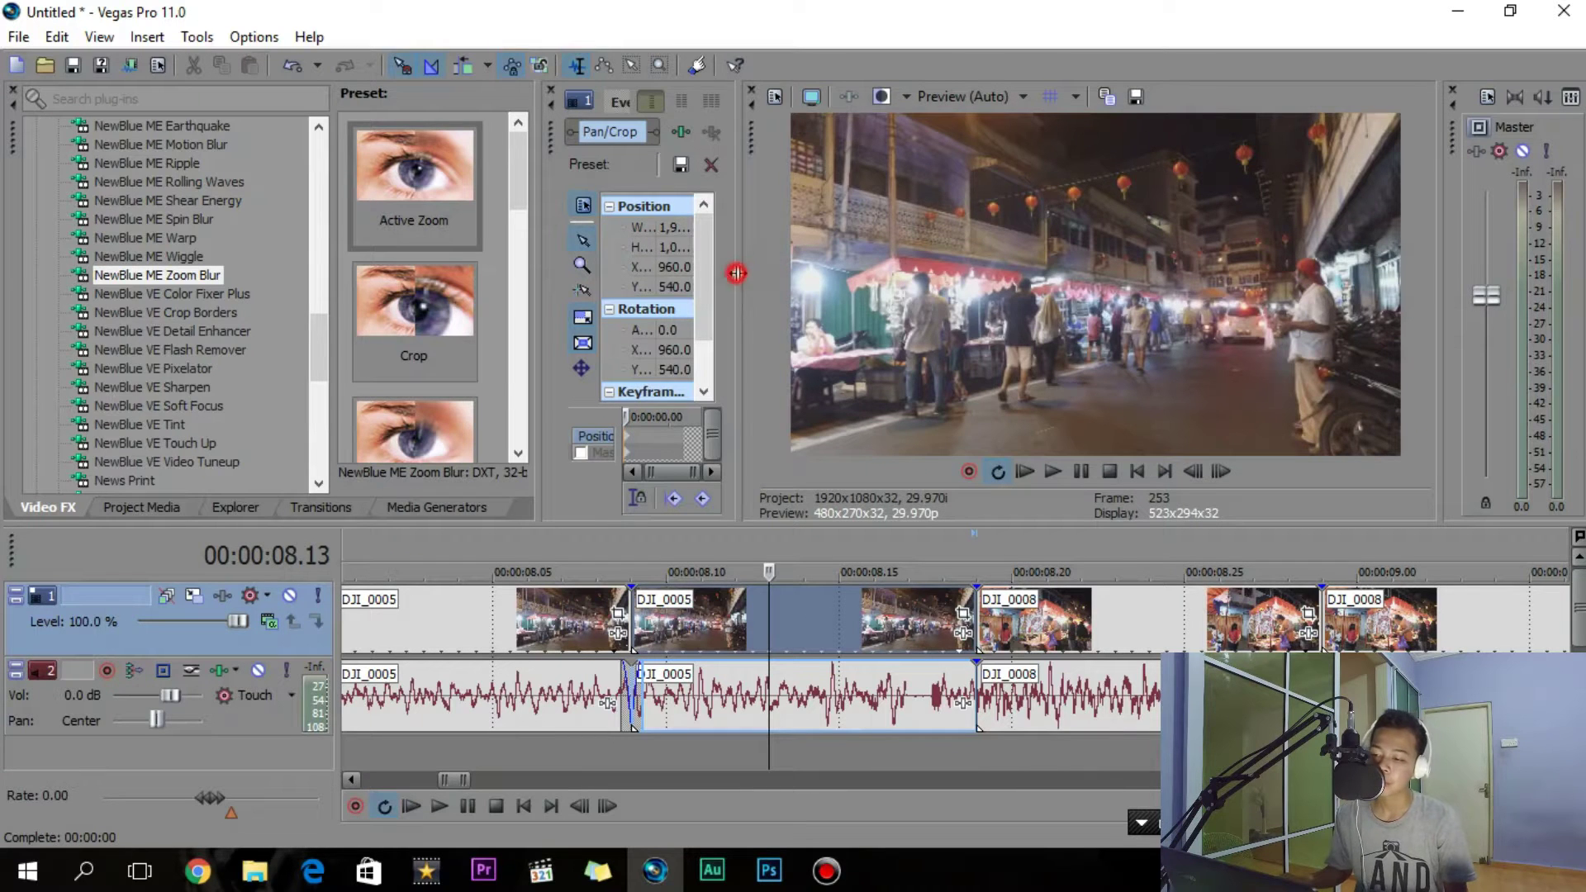
drag(736, 273, 880, 273)
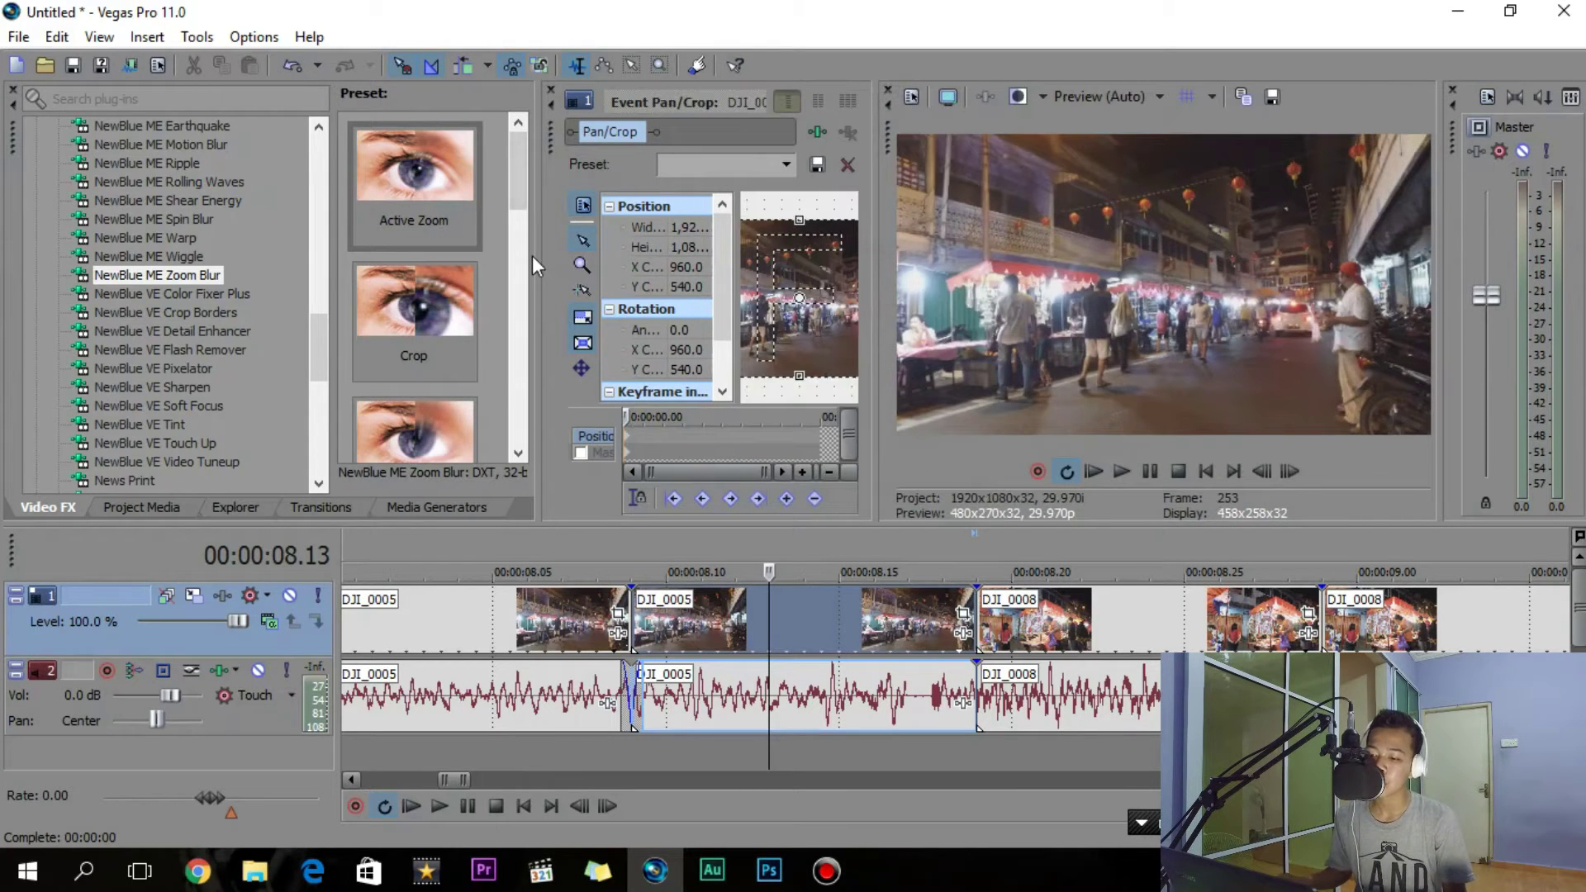
drag(544, 261, 368, 256)
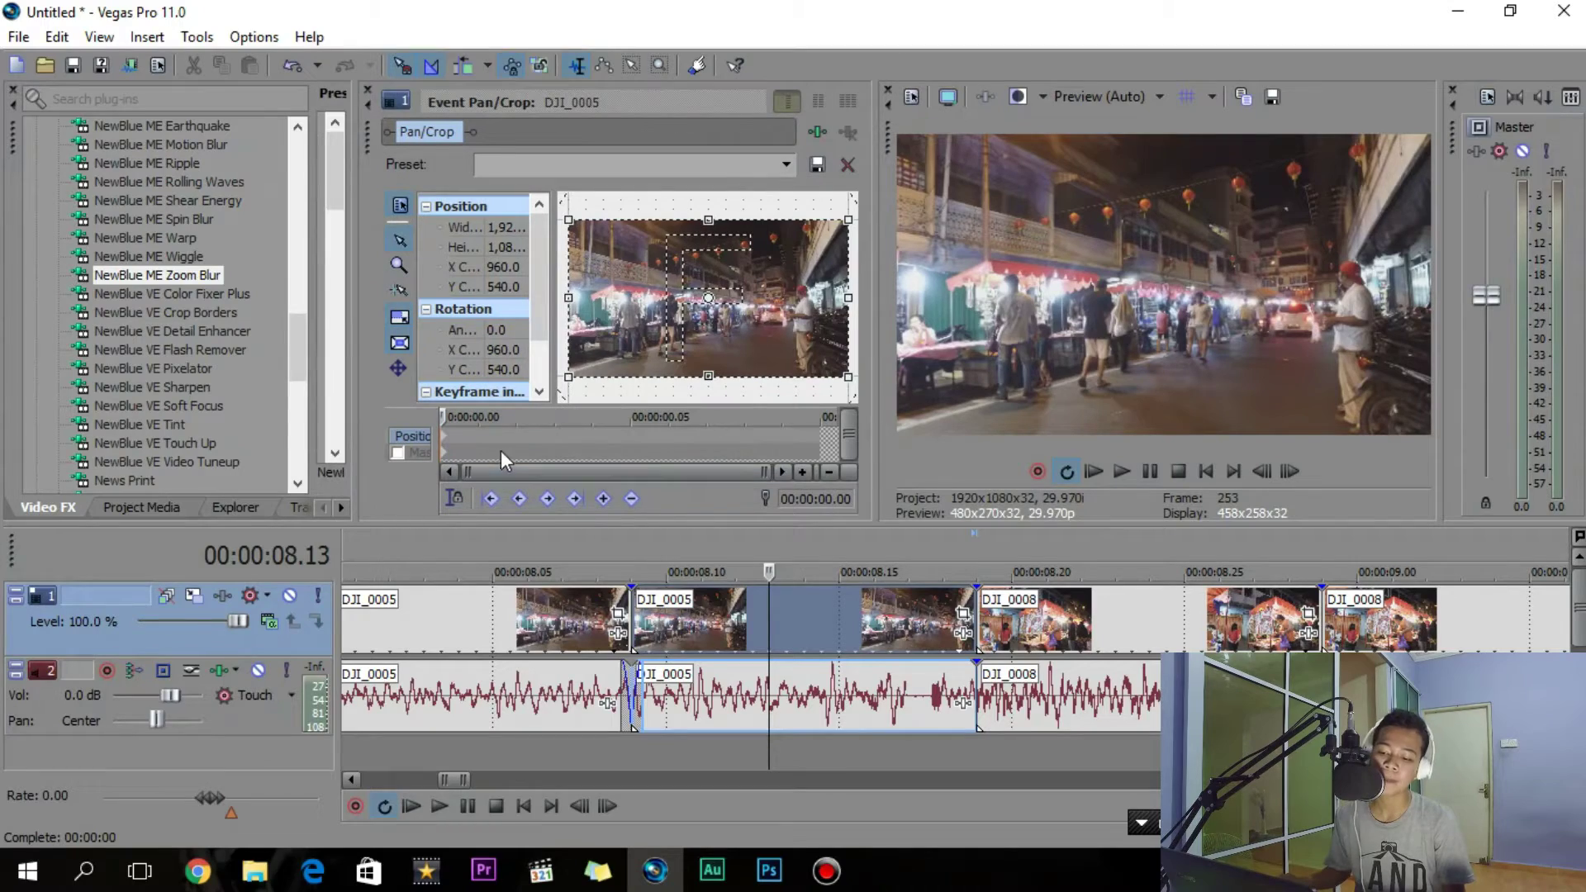
- Scrub through the Pan/Crop keyframe timeline and set its cursor on the first Position keyframe at 00:00:00.00
click(524, 443)
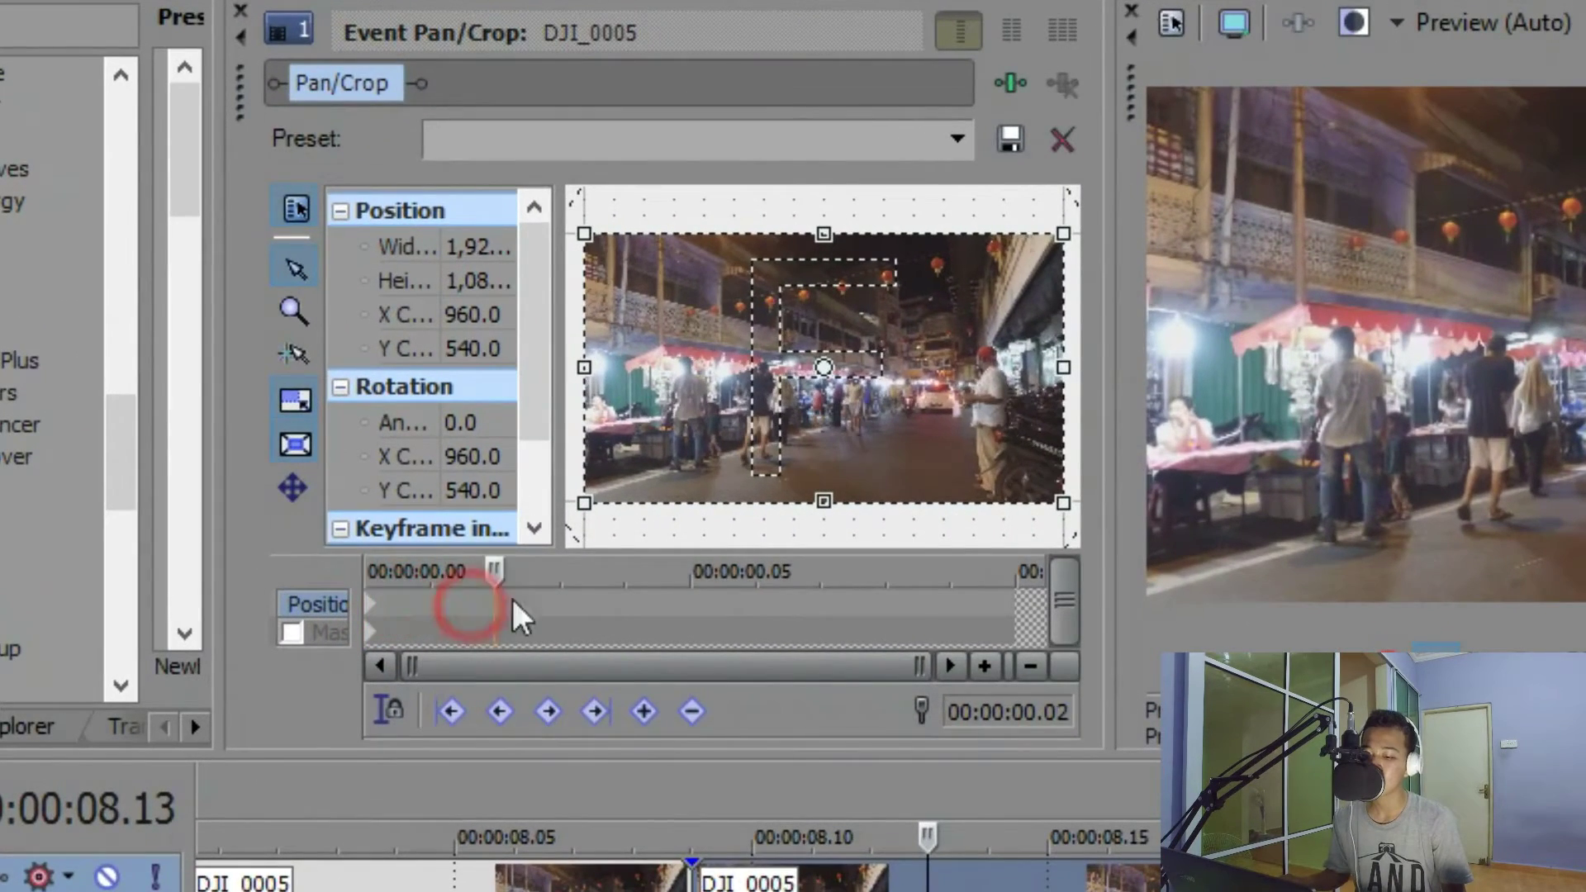
click(614, 596)
click(792, 606)
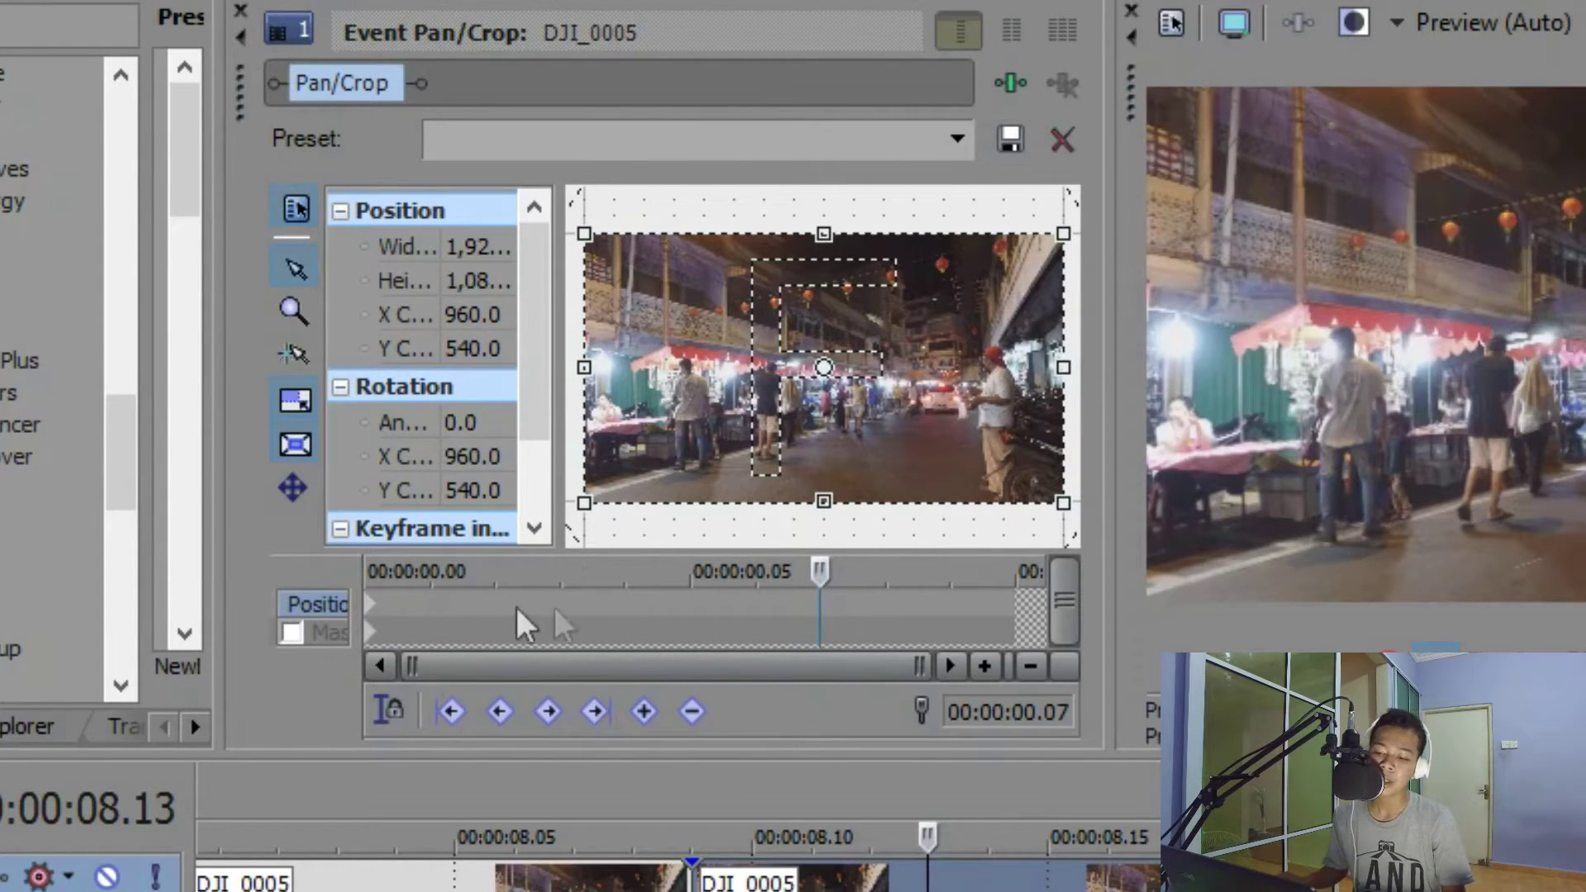
click(658, 608)
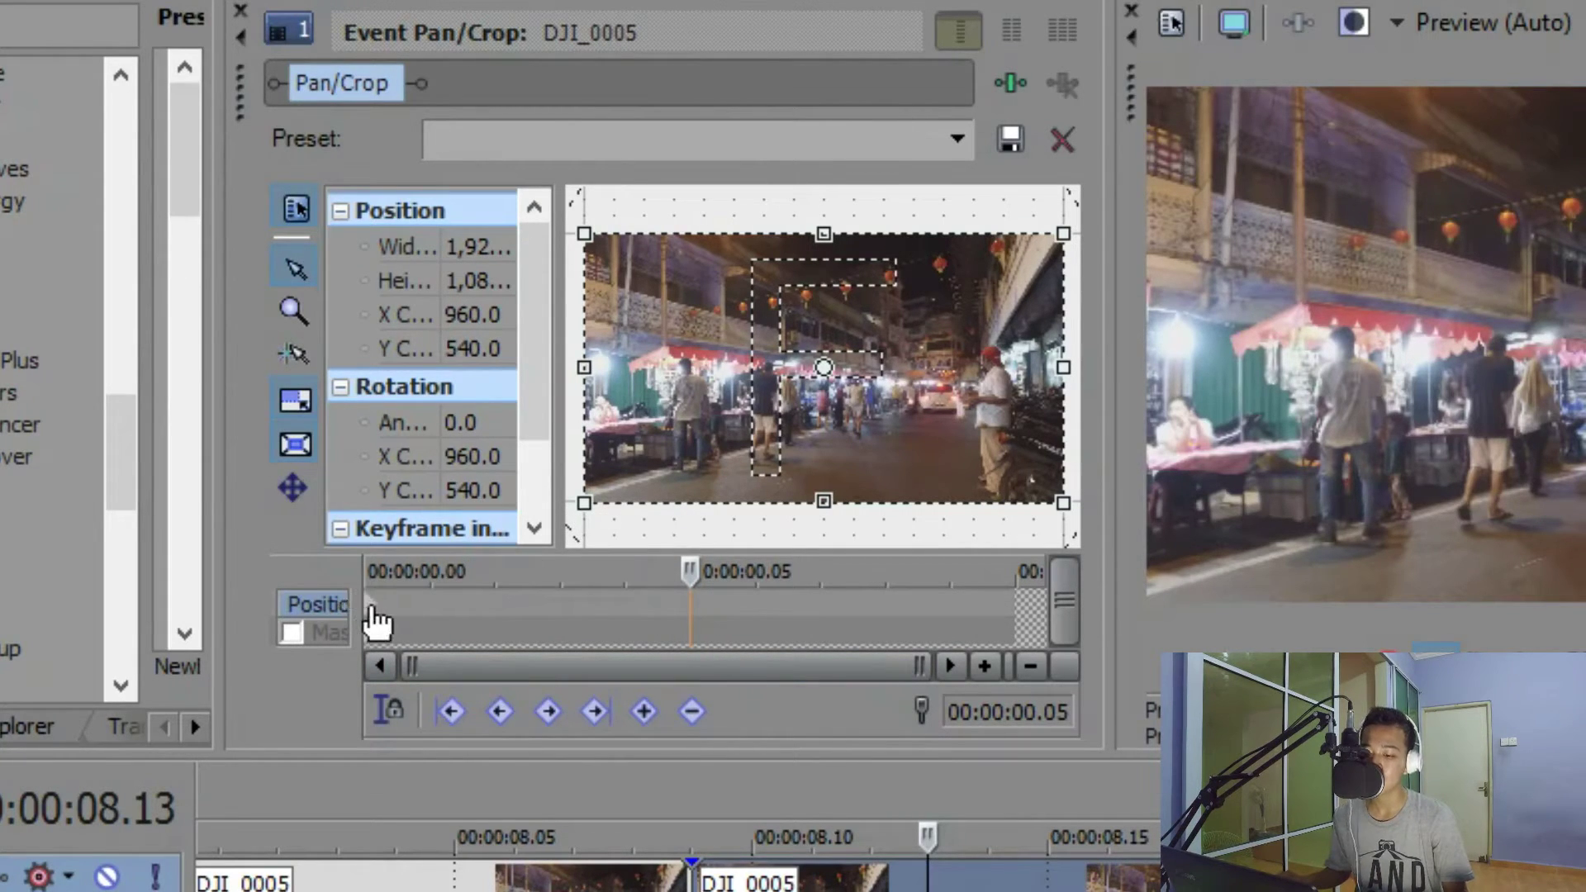
click(370, 616)
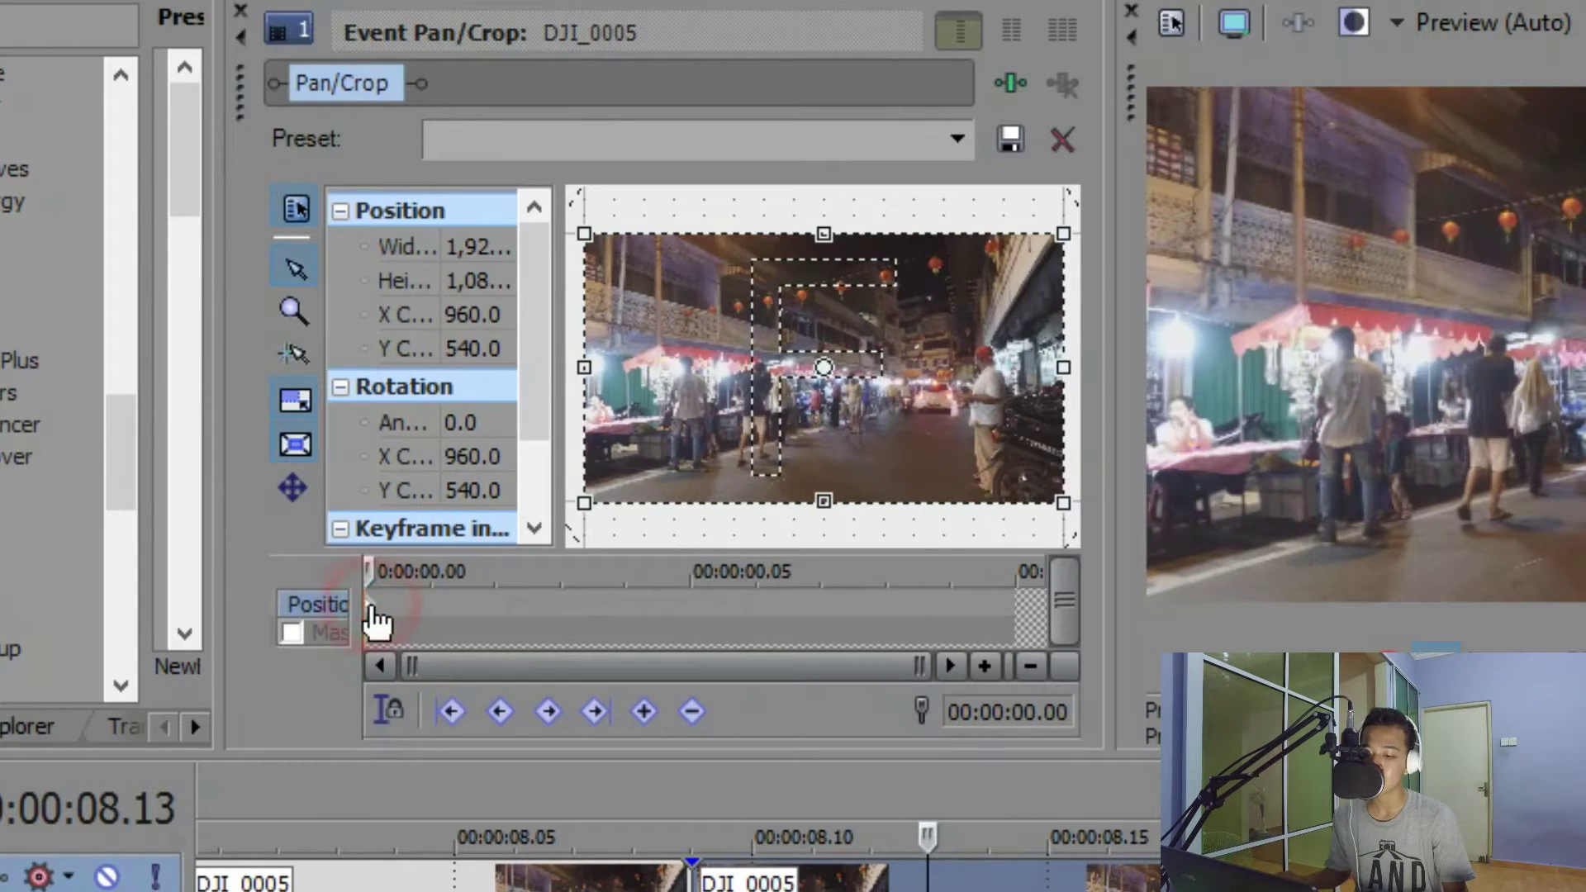
- Add a Position keyframe at 00:00:00.10 in the DJI_0005 segment, shrinking the crop frame around its centre to 880 by 495
click(1016, 607)
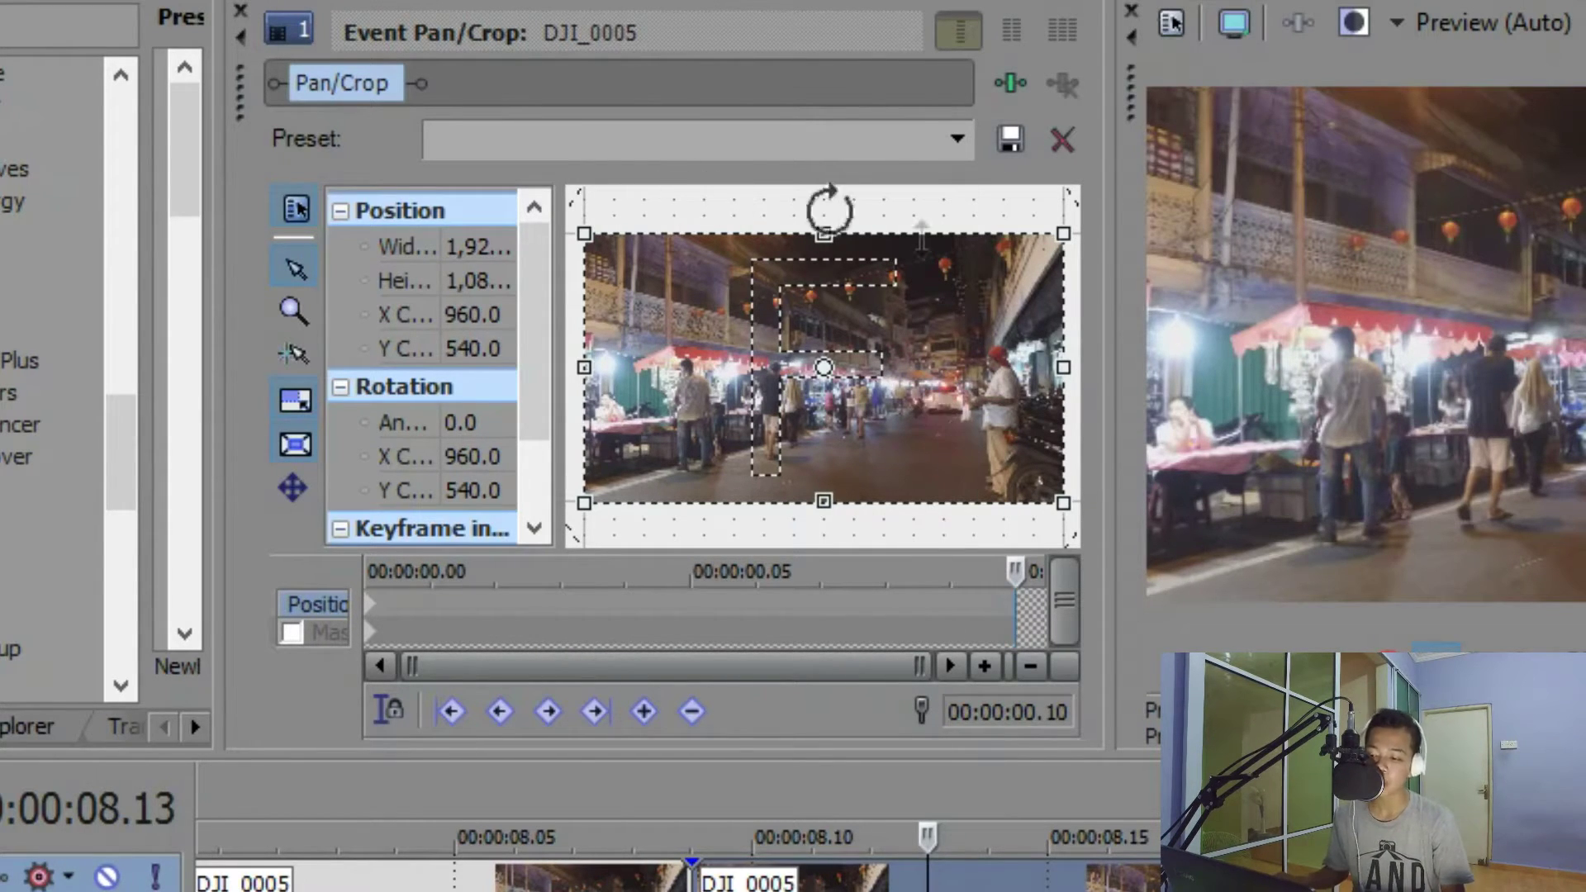
click(376, 615)
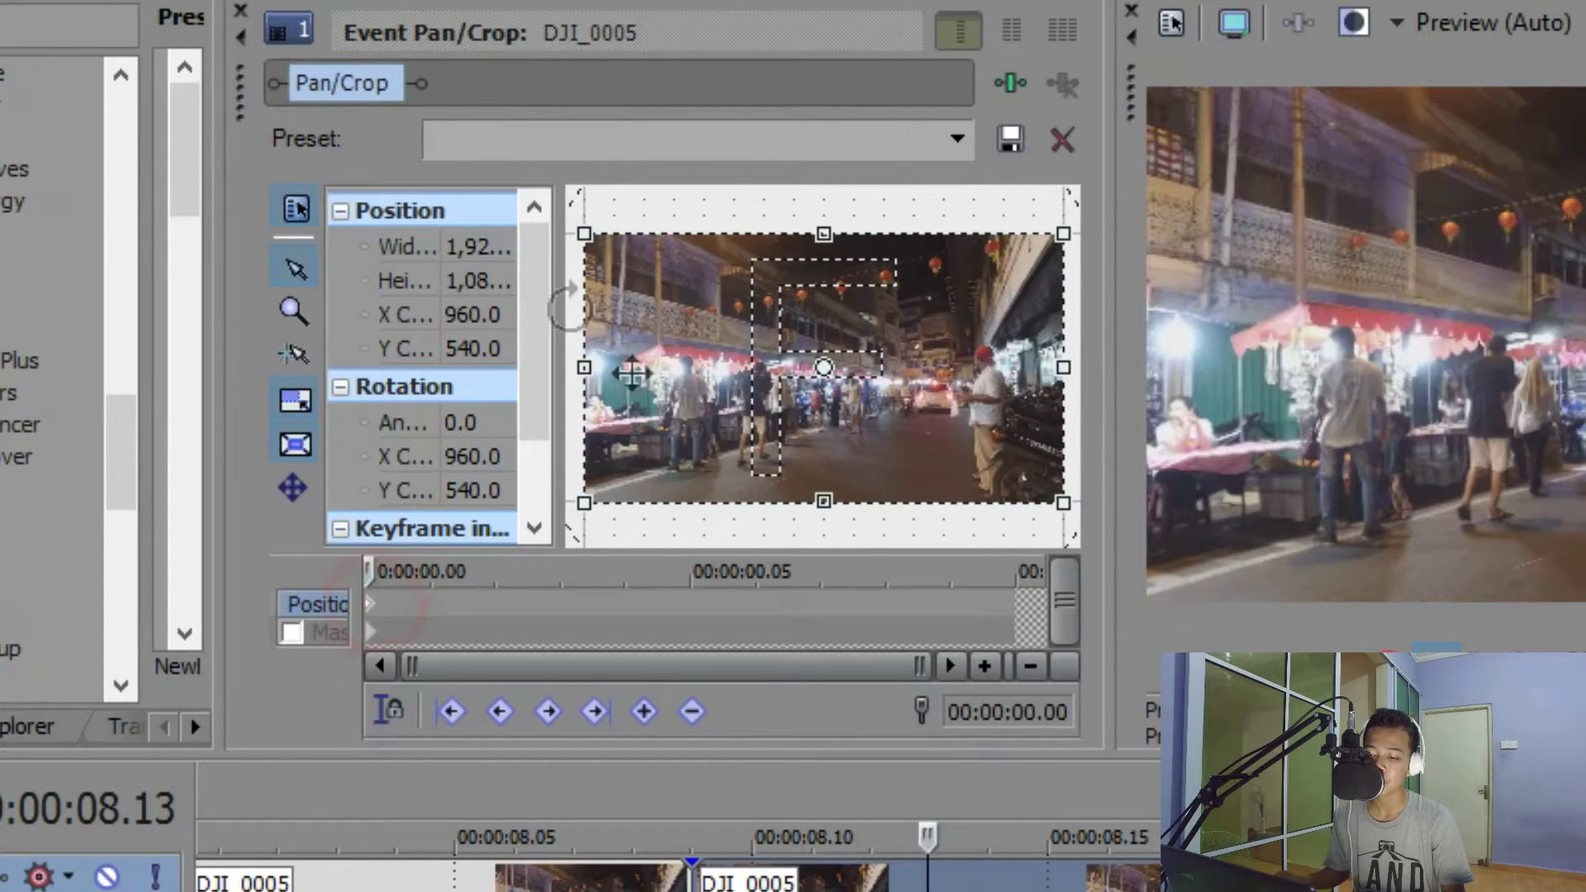
click(1014, 612)
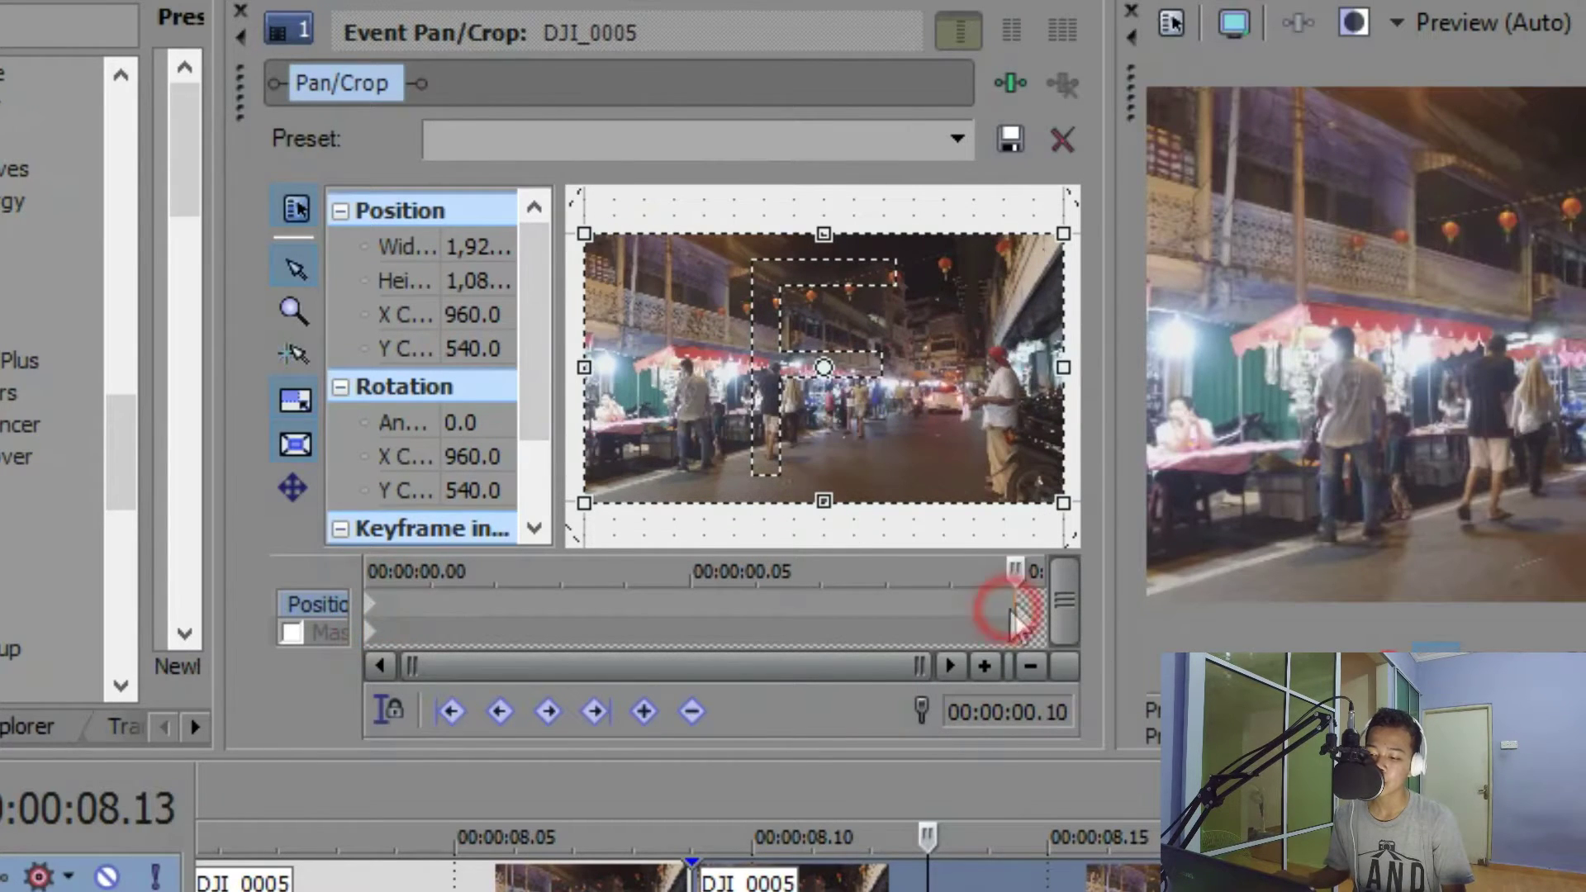
drag(1060, 374, 934, 371)
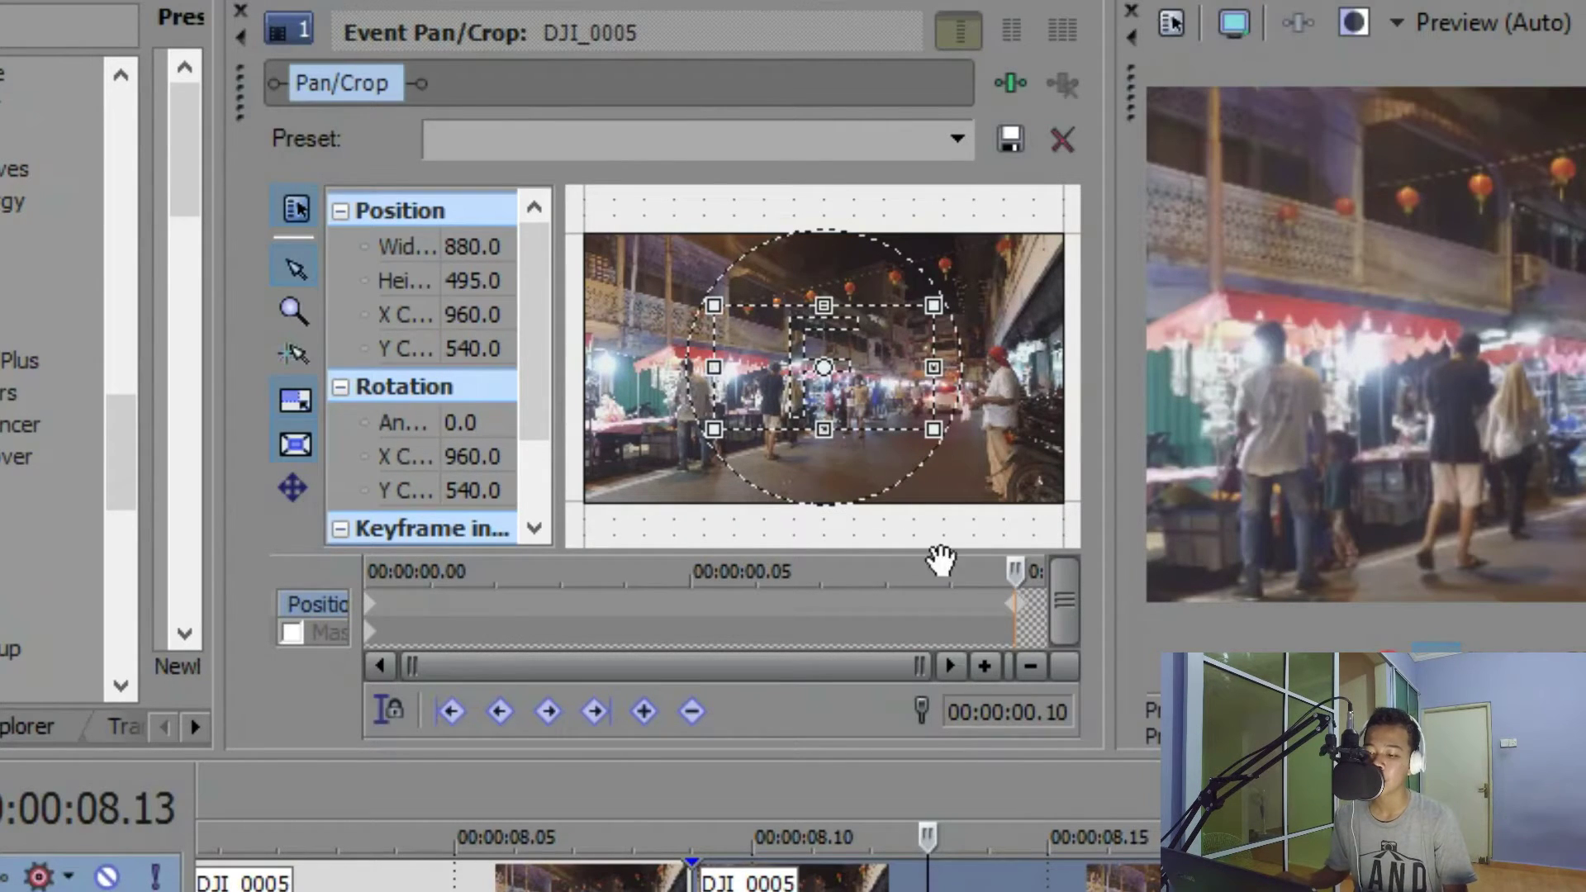
click(1014, 611)
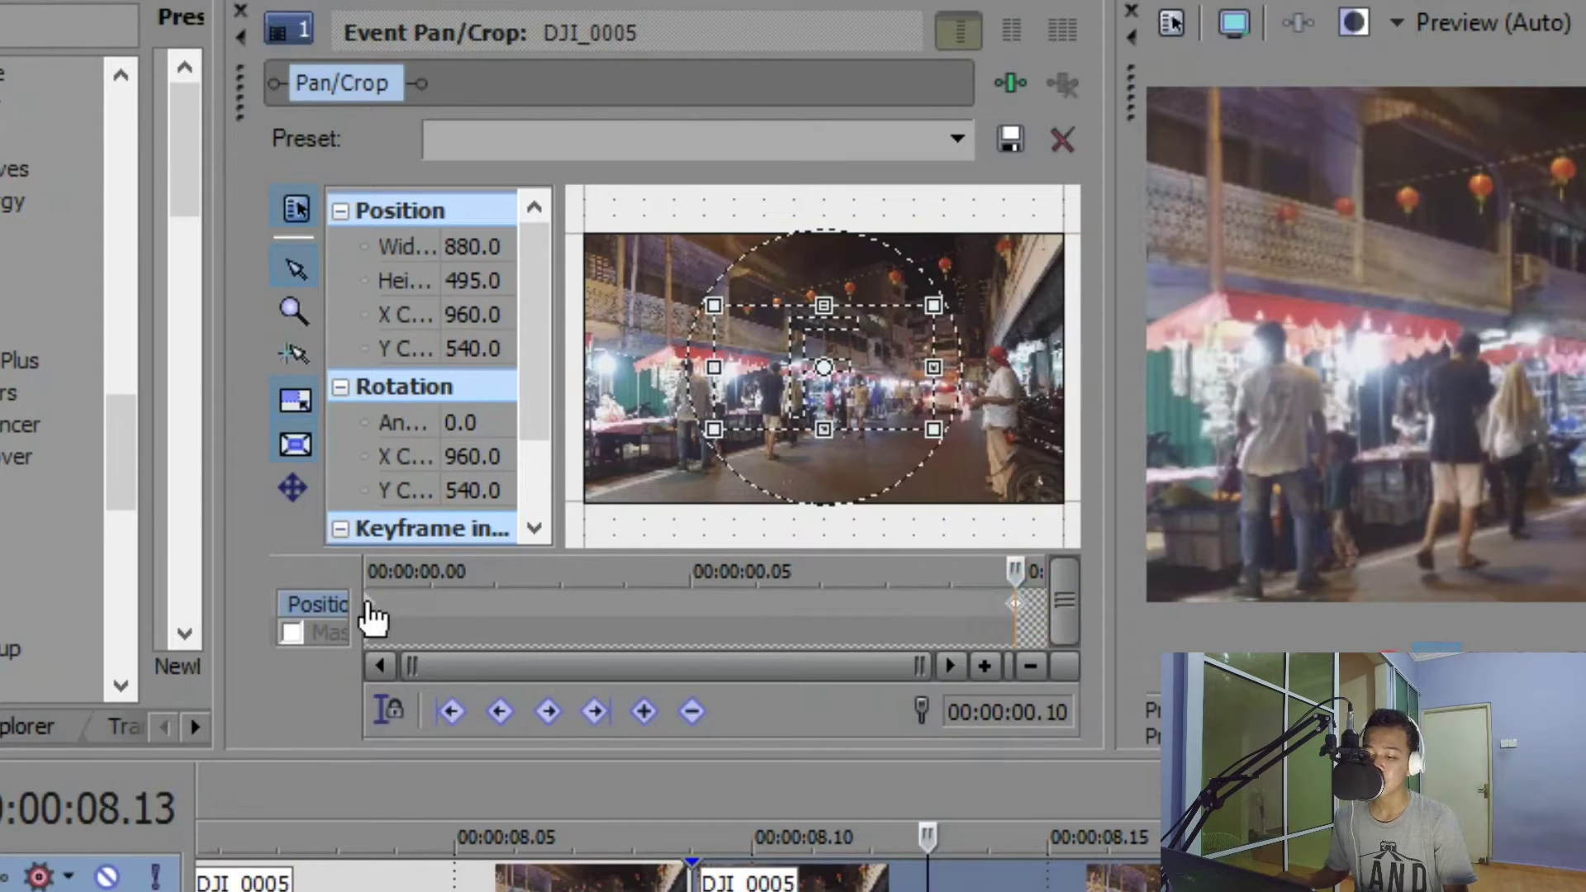
click(369, 607)
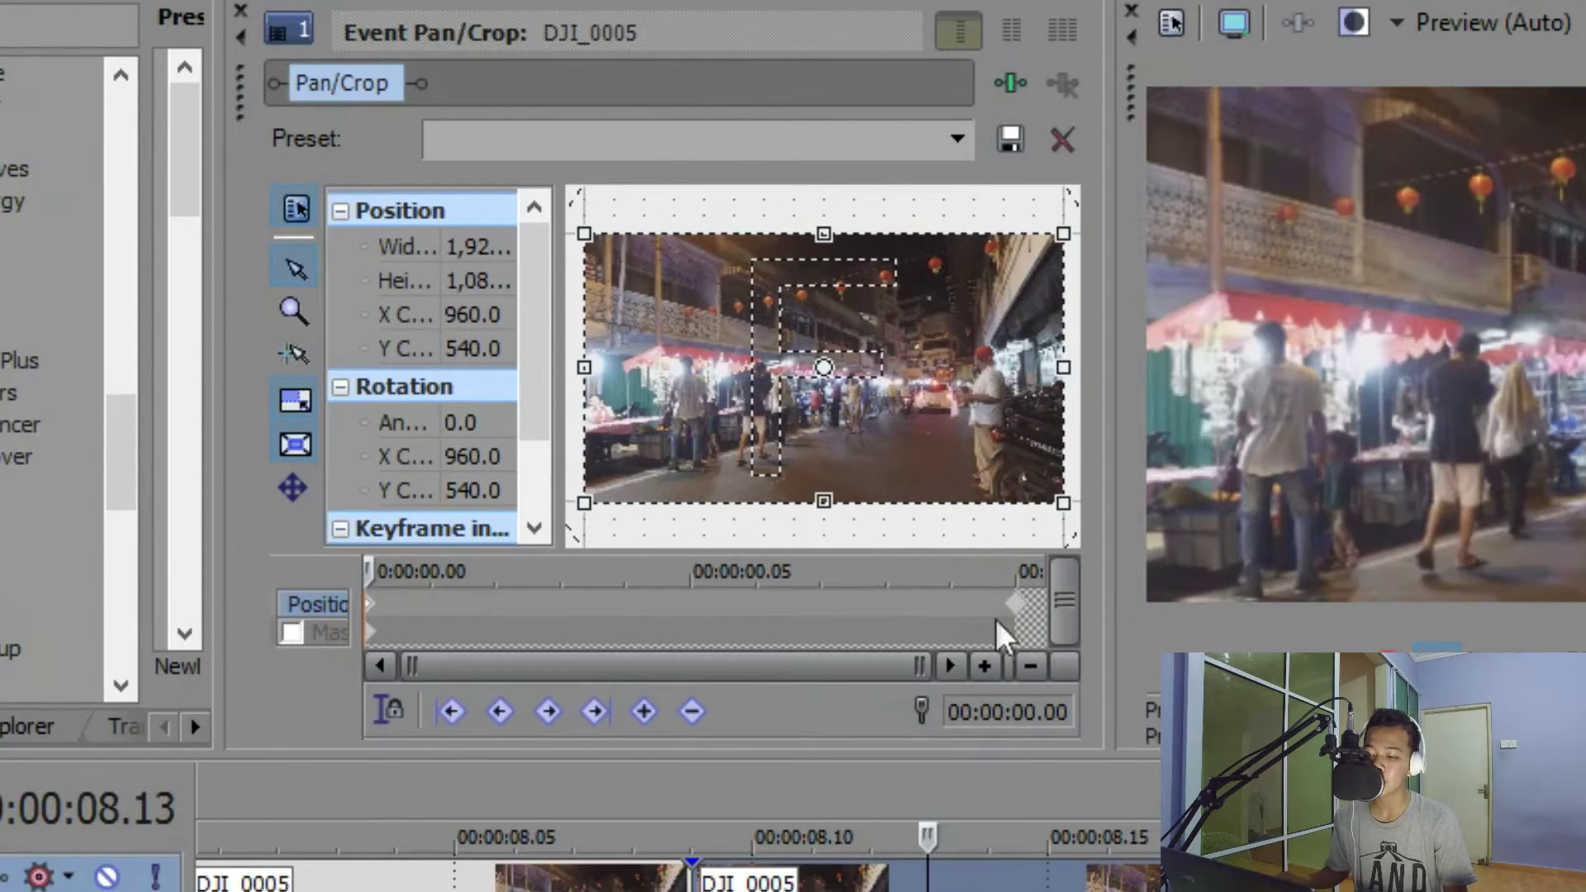
click(1017, 605)
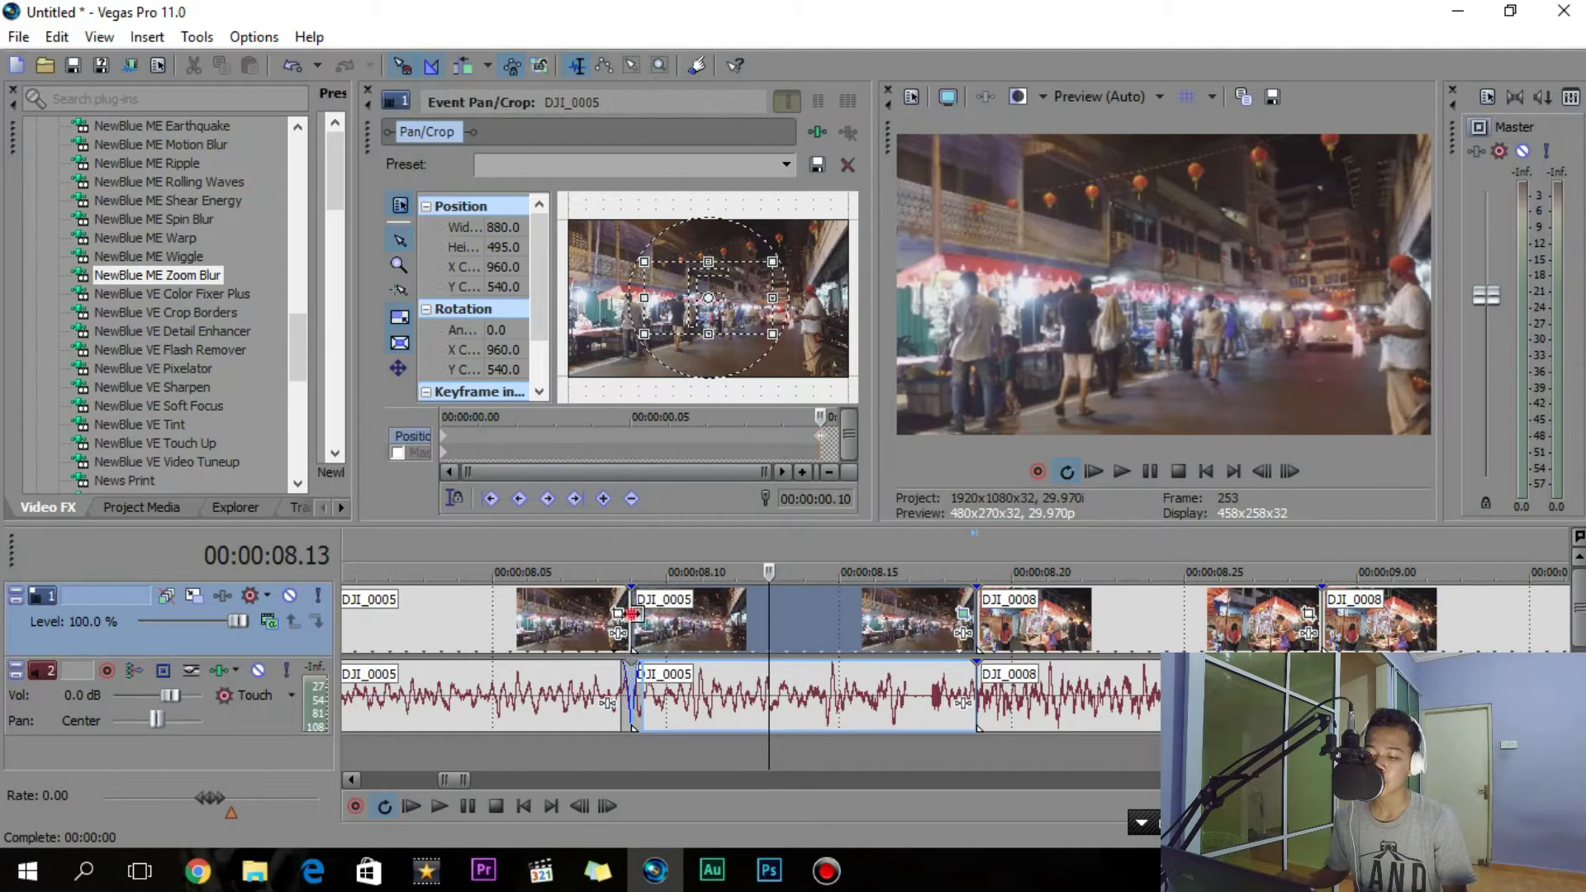
- Preview the zoom animation from the start of the ten-frame DJI_0005 segment
click(631, 616)
key(space)
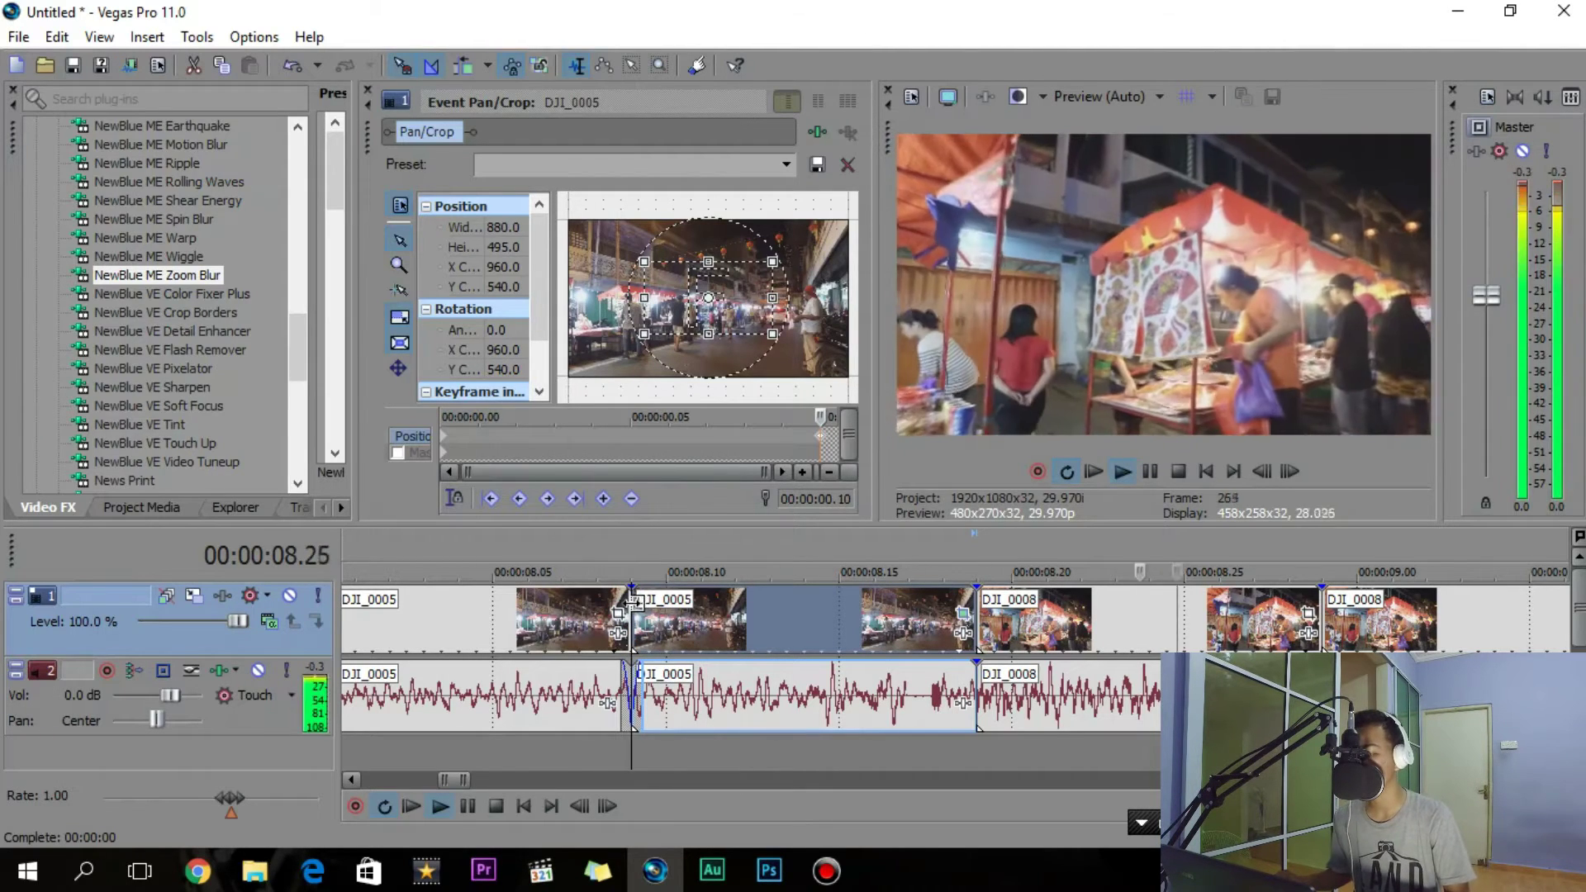
key(space)
key(space)
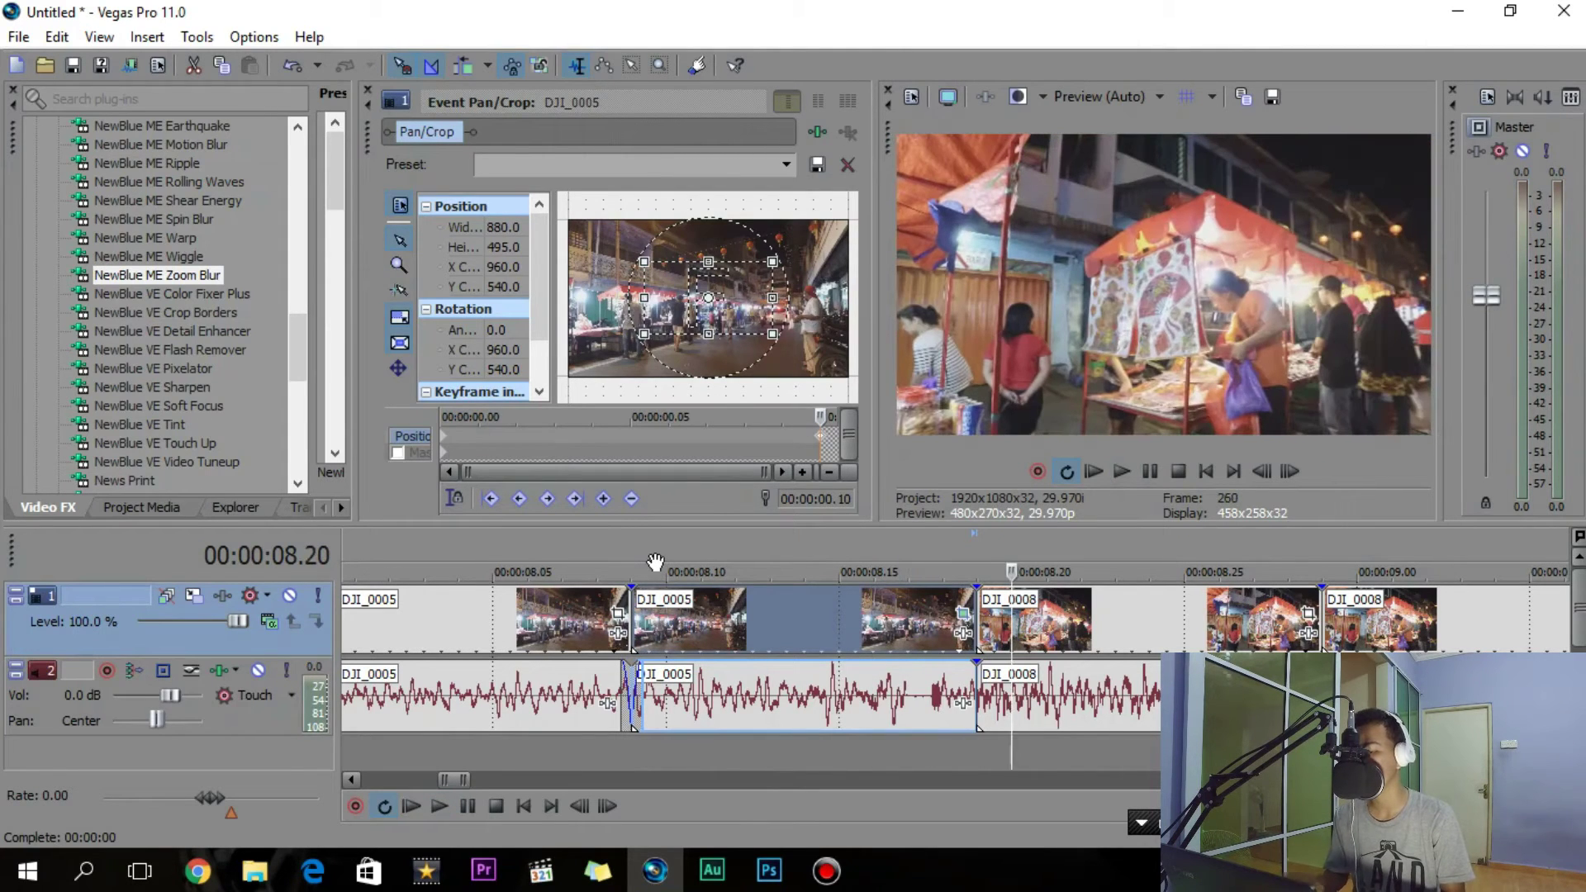
key(space)
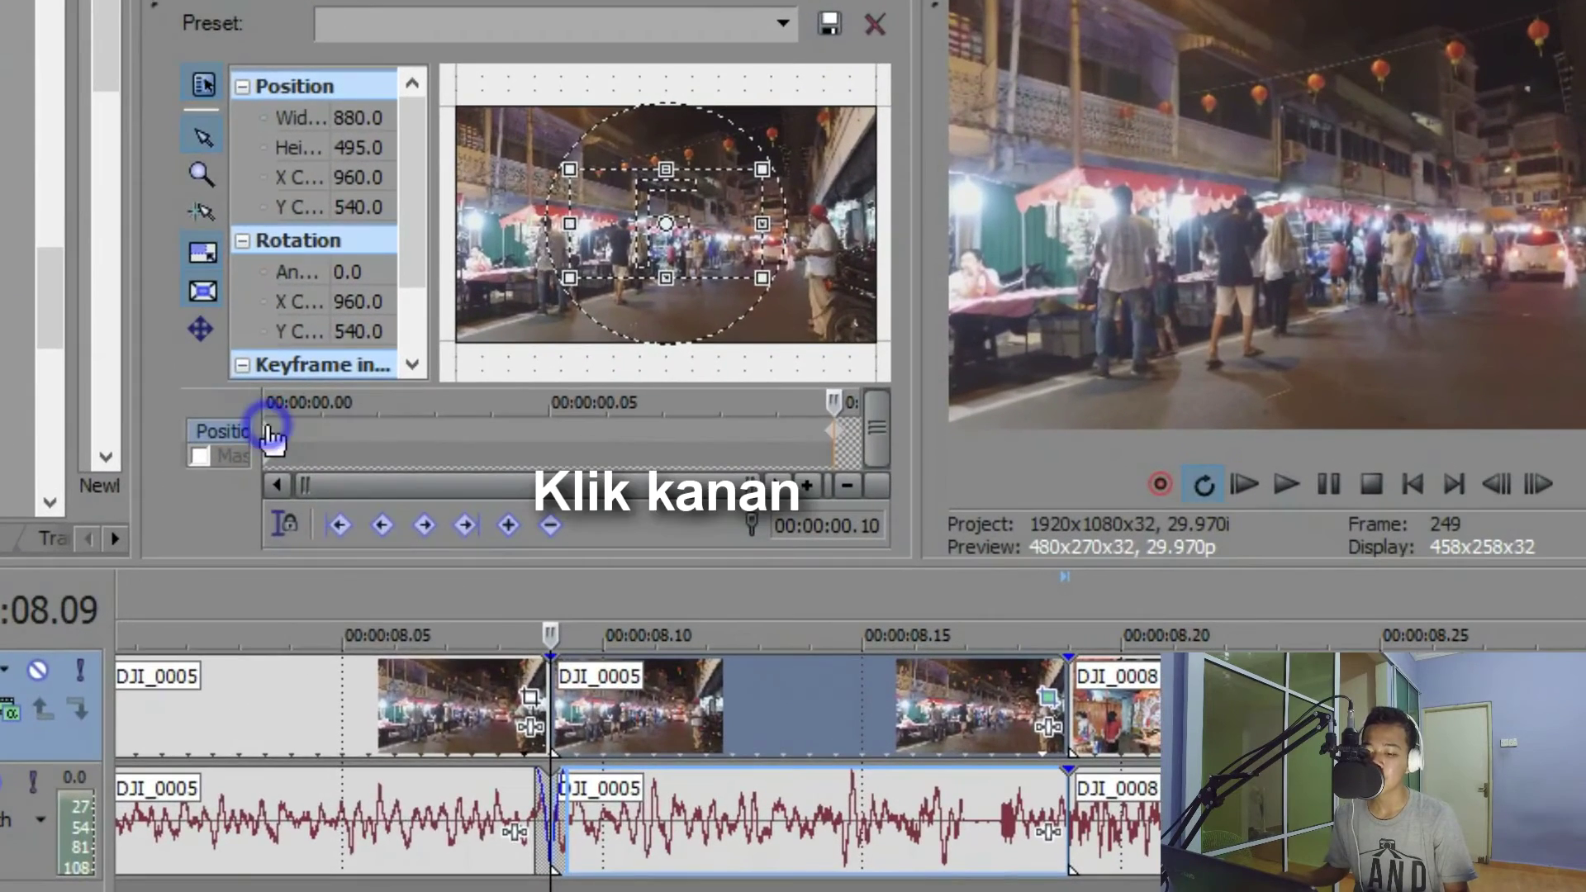
- Set the interpolation of the DJI_0005 segment's first Position keyframe to Slow and its last one to Fast
right_click(454, 437)
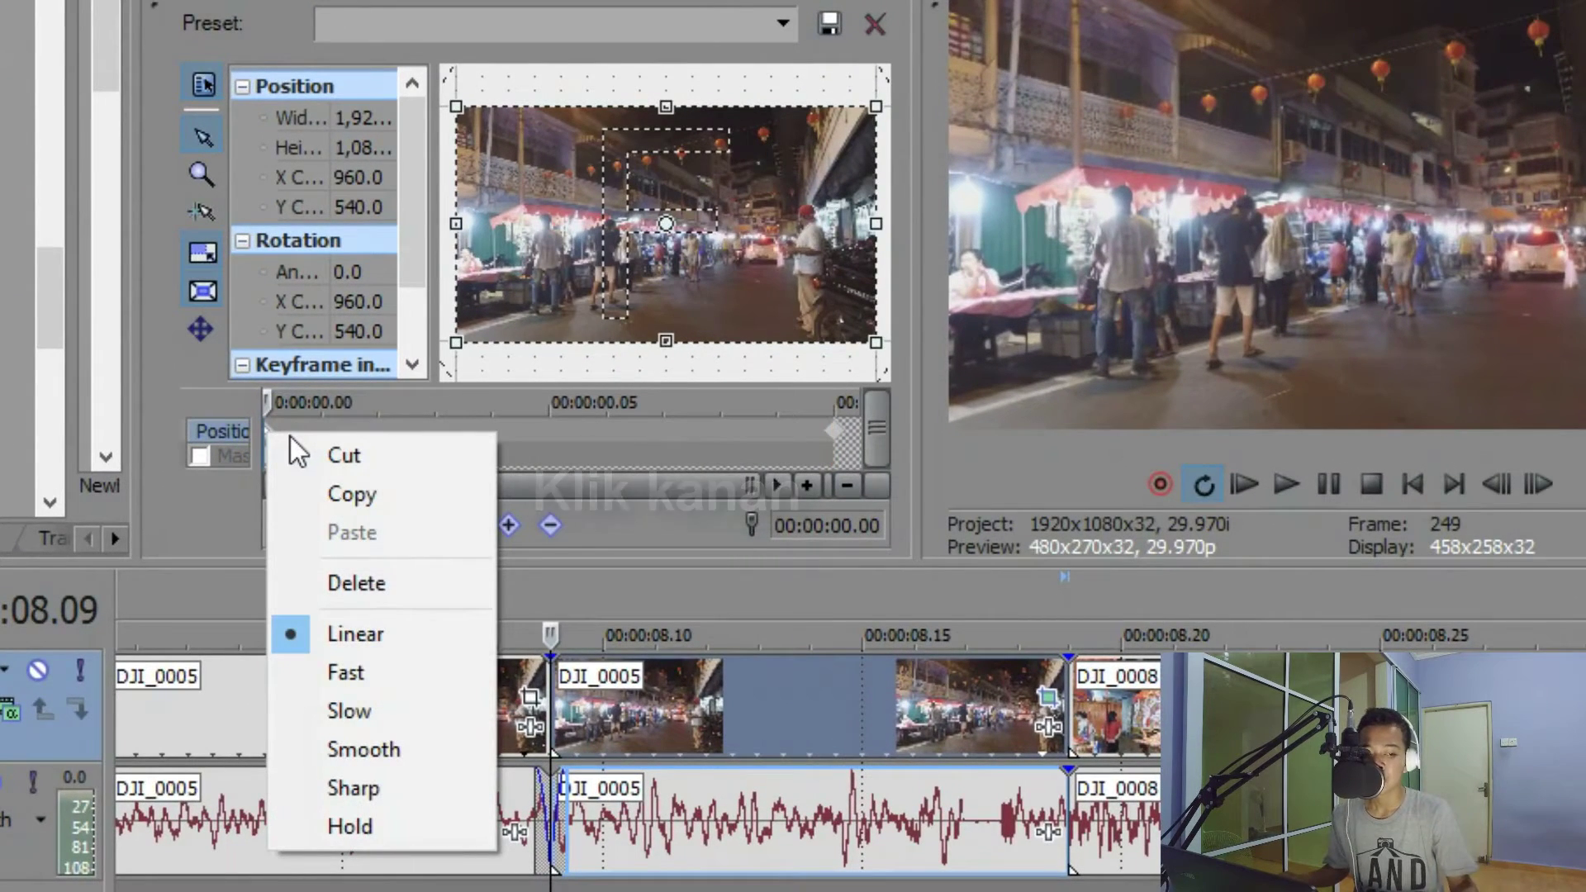
click(361, 712)
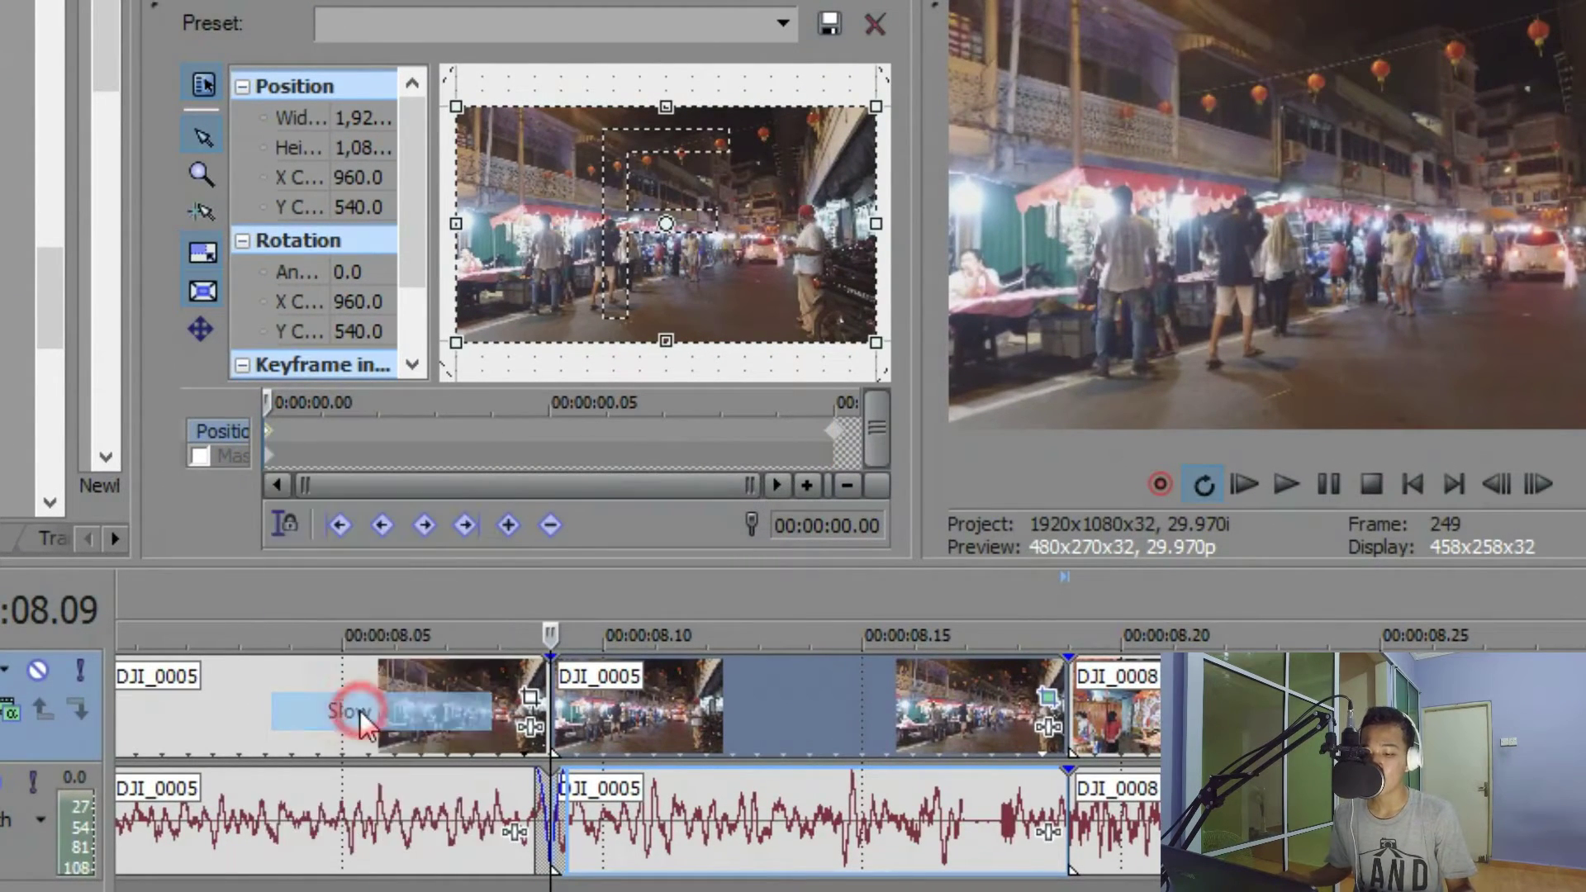
right_click(833, 429)
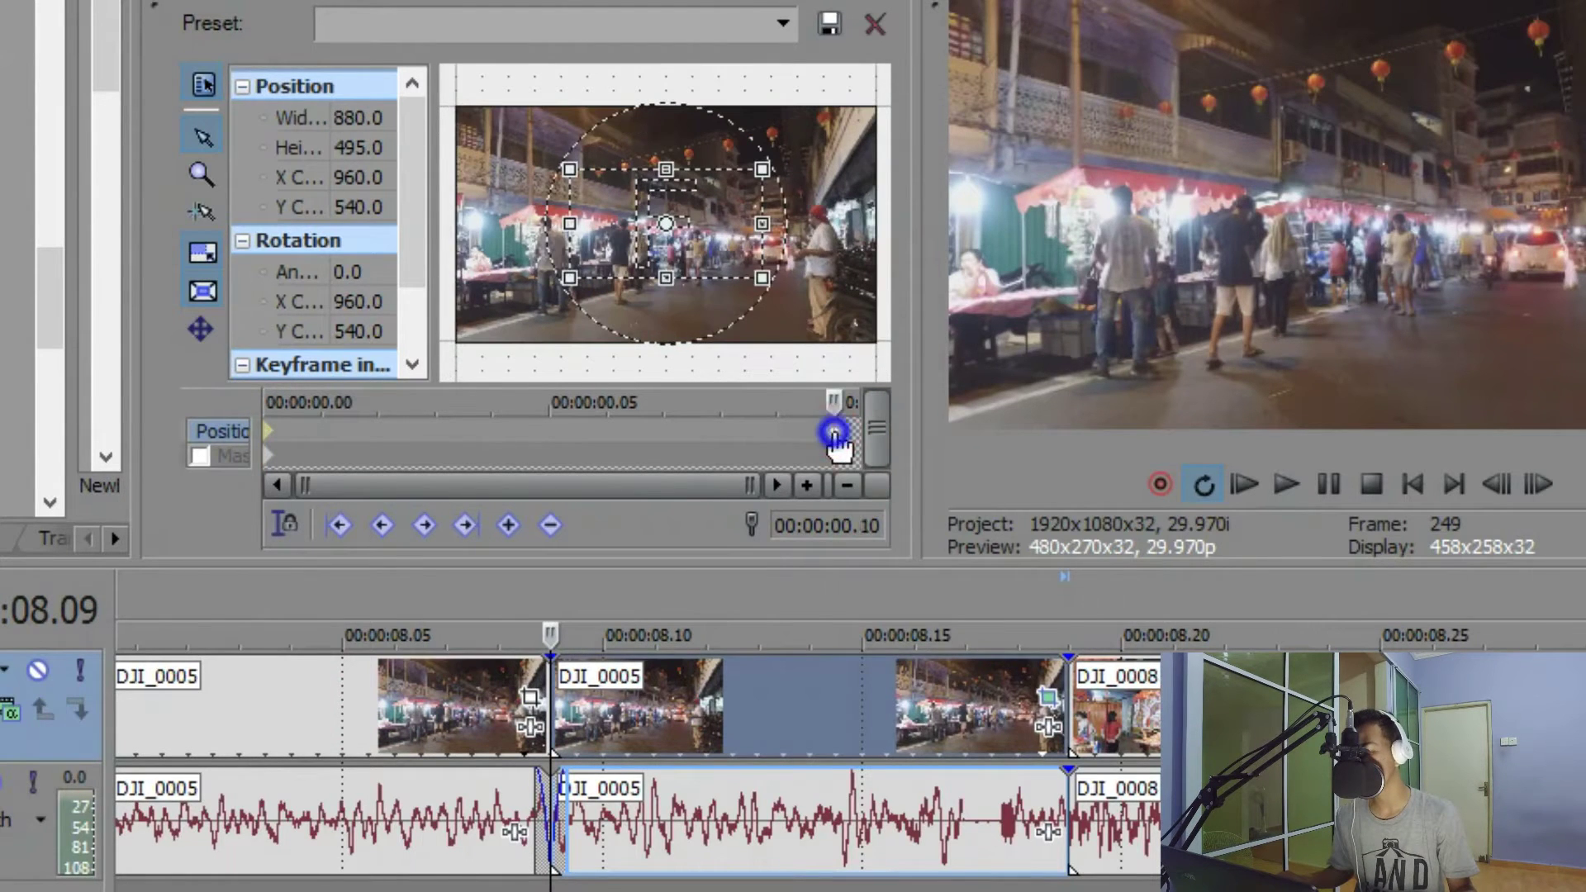
click(873, 684)
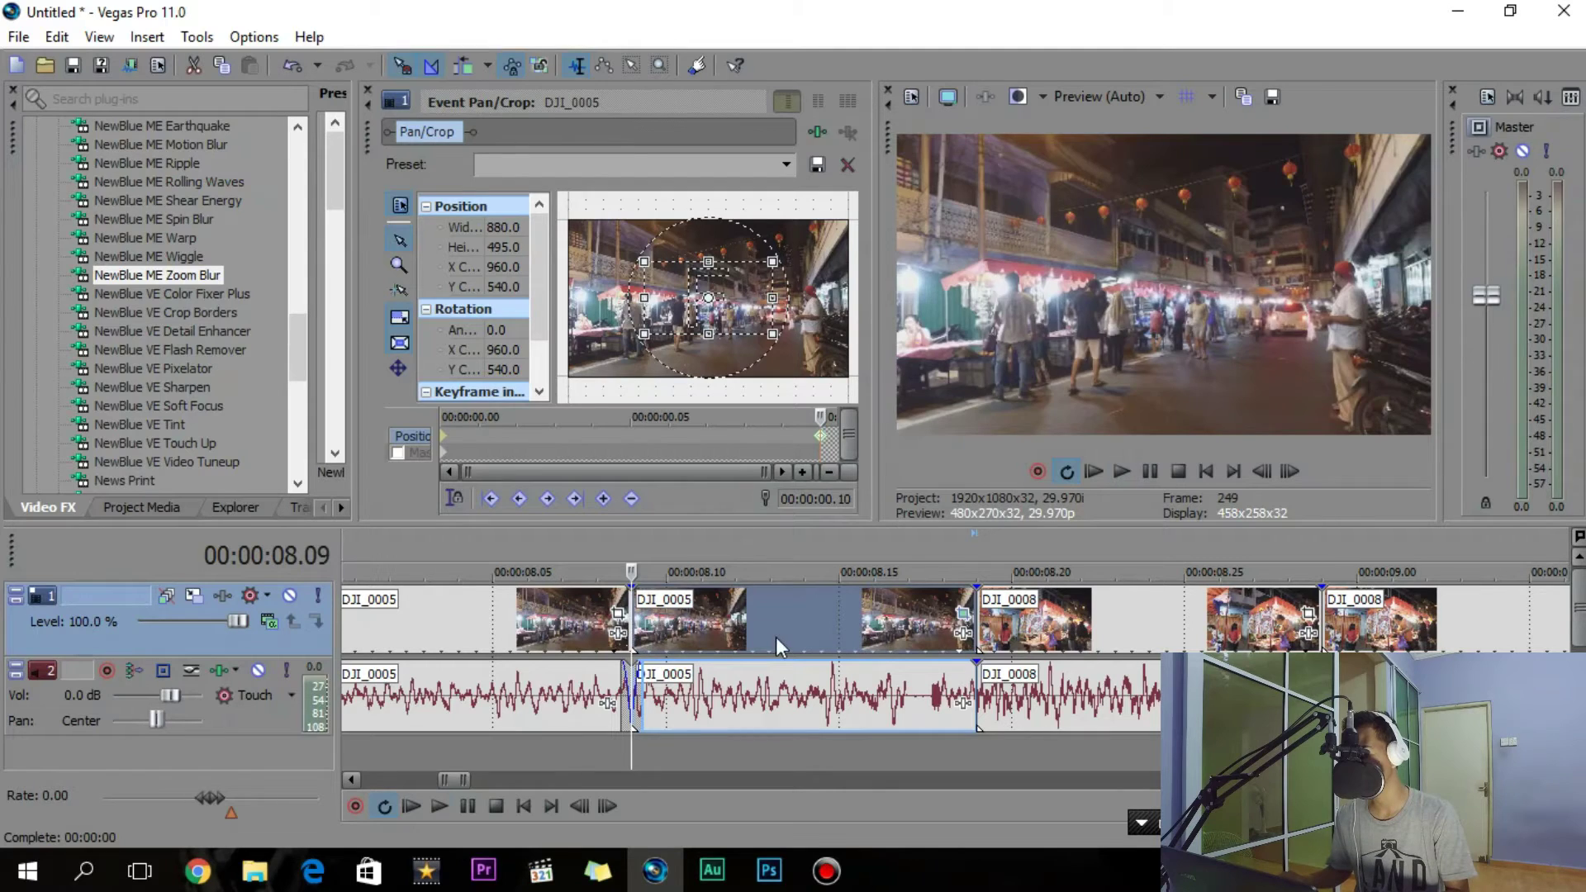
- Preview the DJI_0005 segment's zoom with the new keyframe interpolation
key(space)
key(space)
key(space)
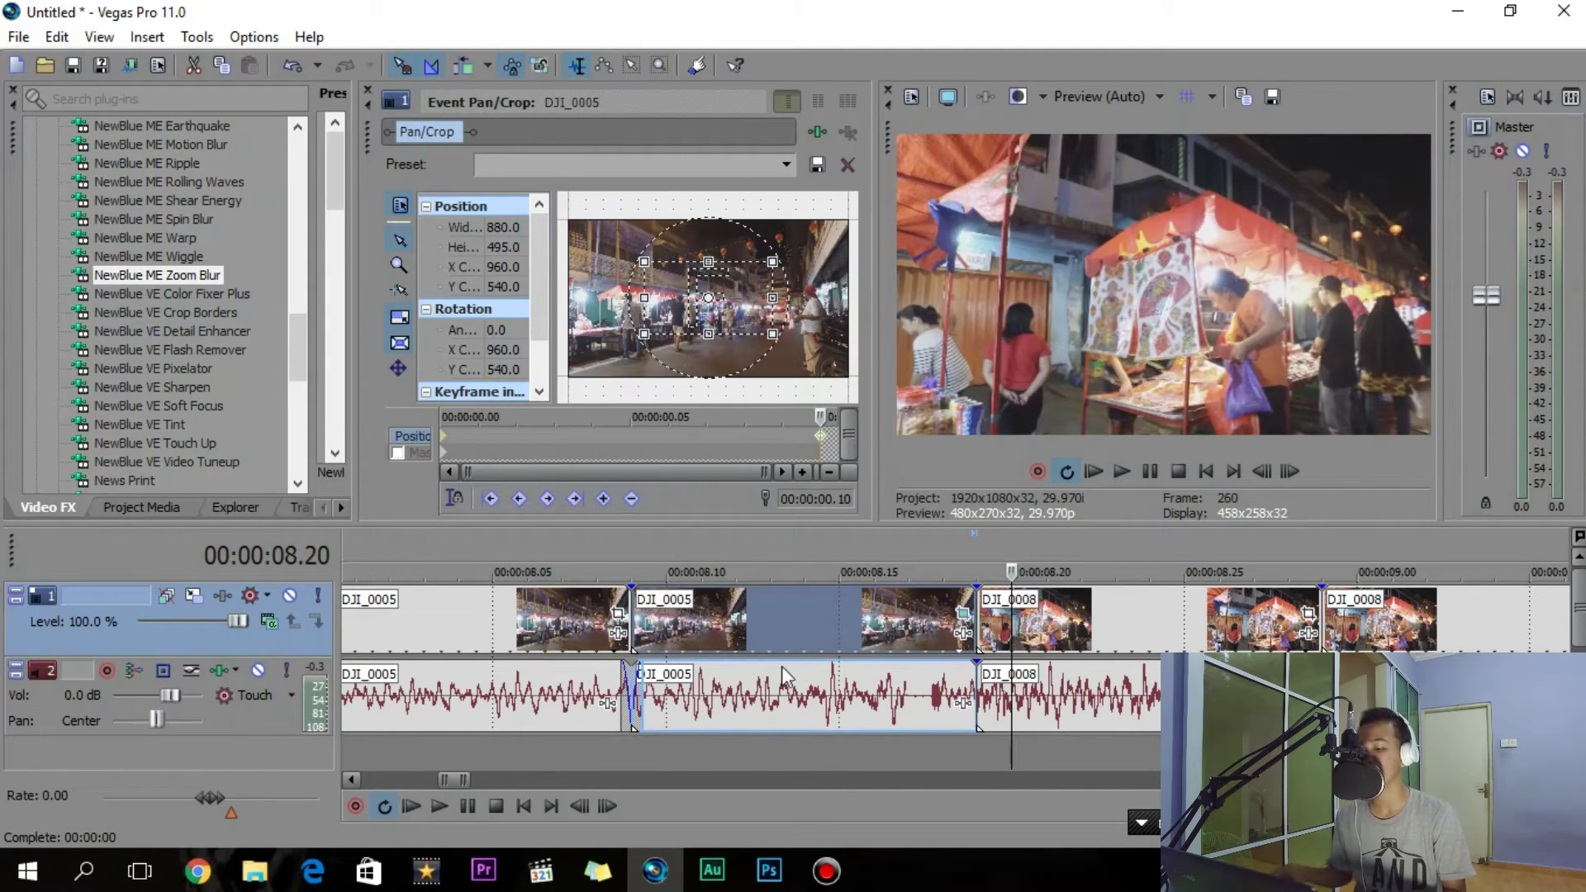
click(789, 651)
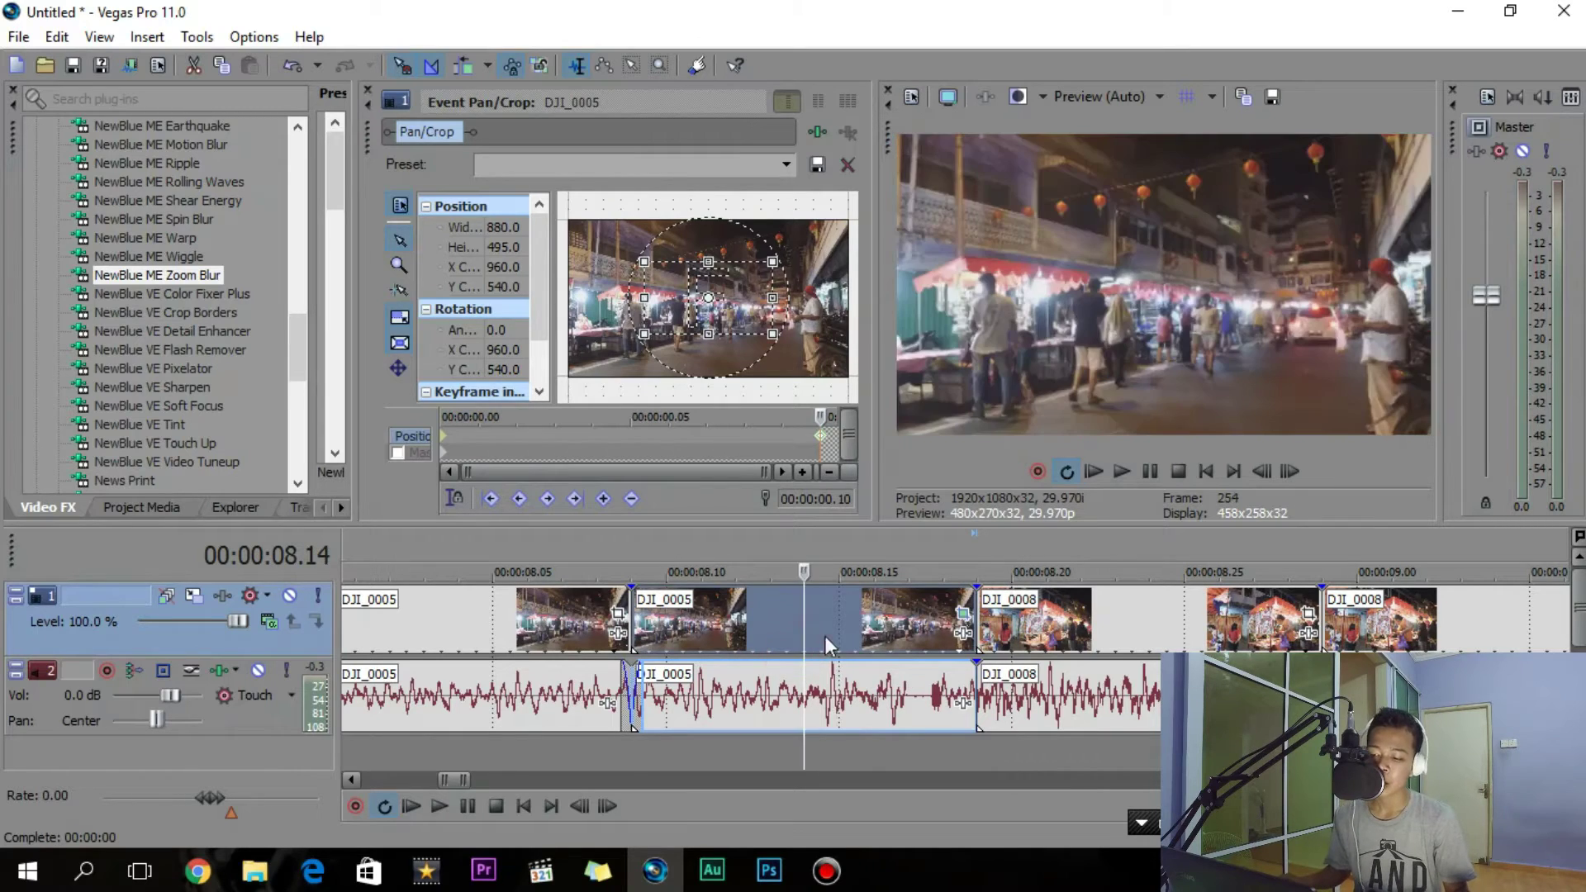
click(835, 633)
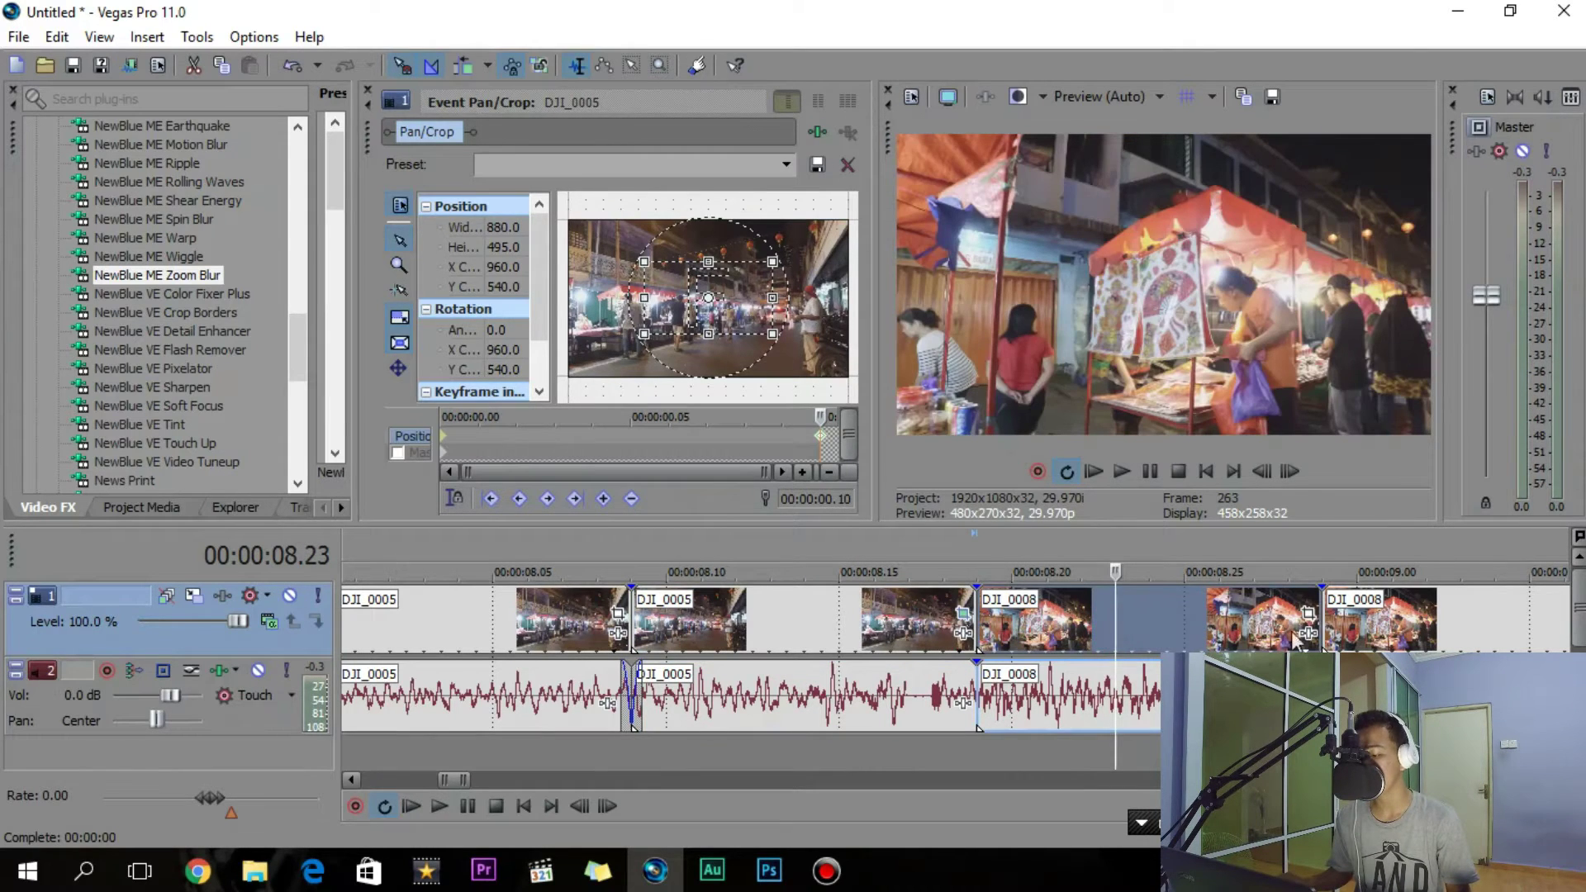
- Open Event Pan/Crop for the ten-frame DJI_0008 segment and enlarge the first keyframe's crop frame to about 2,410 by 1,350
click(1310, 615)
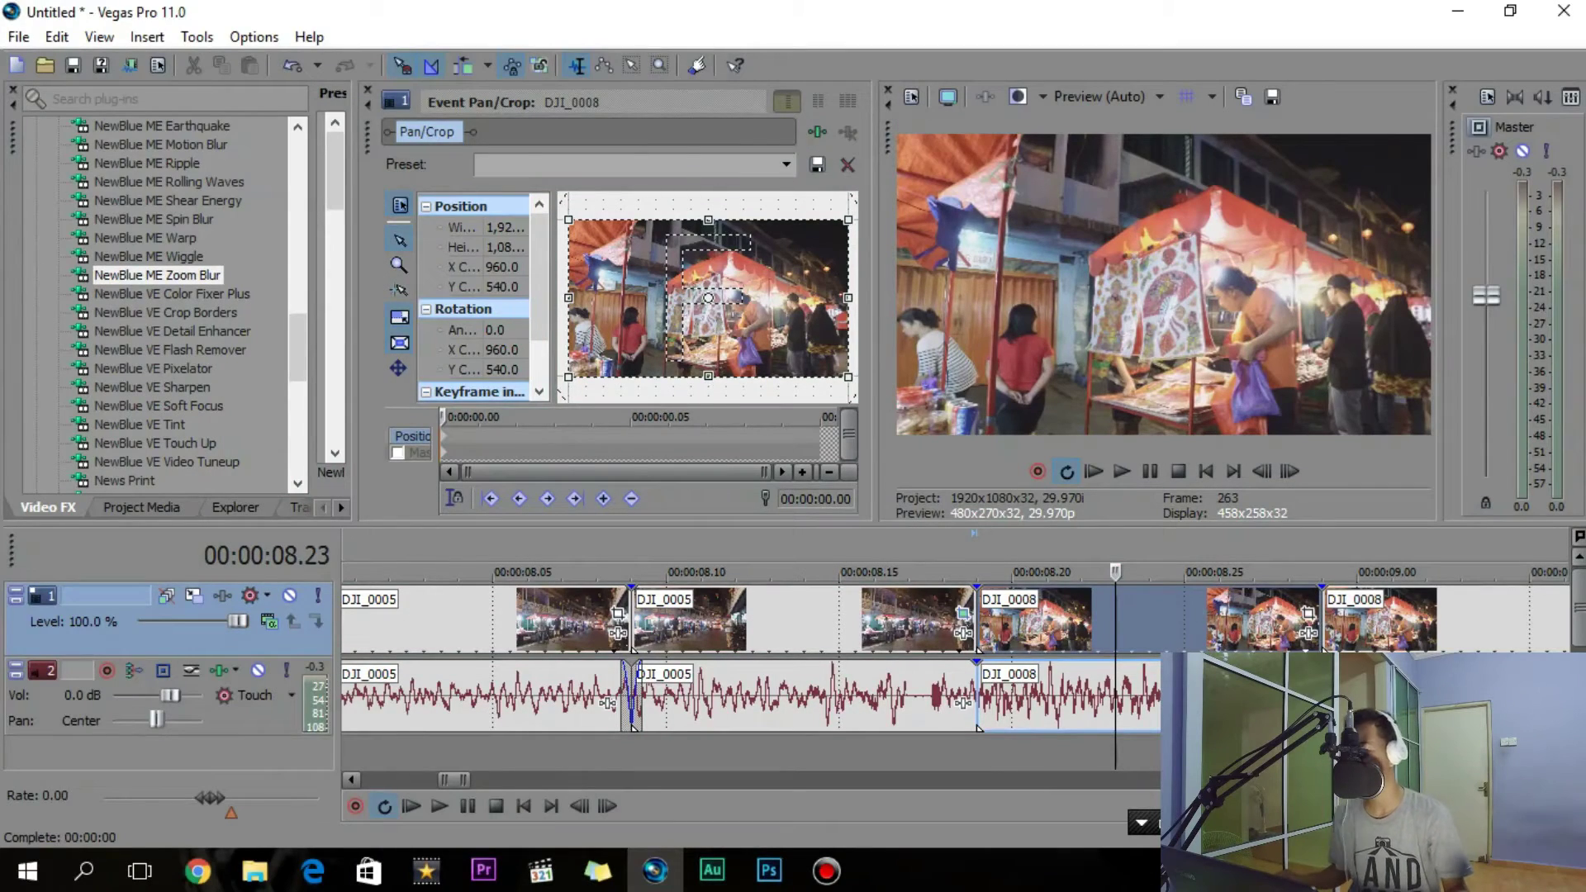
click(1219, 626)
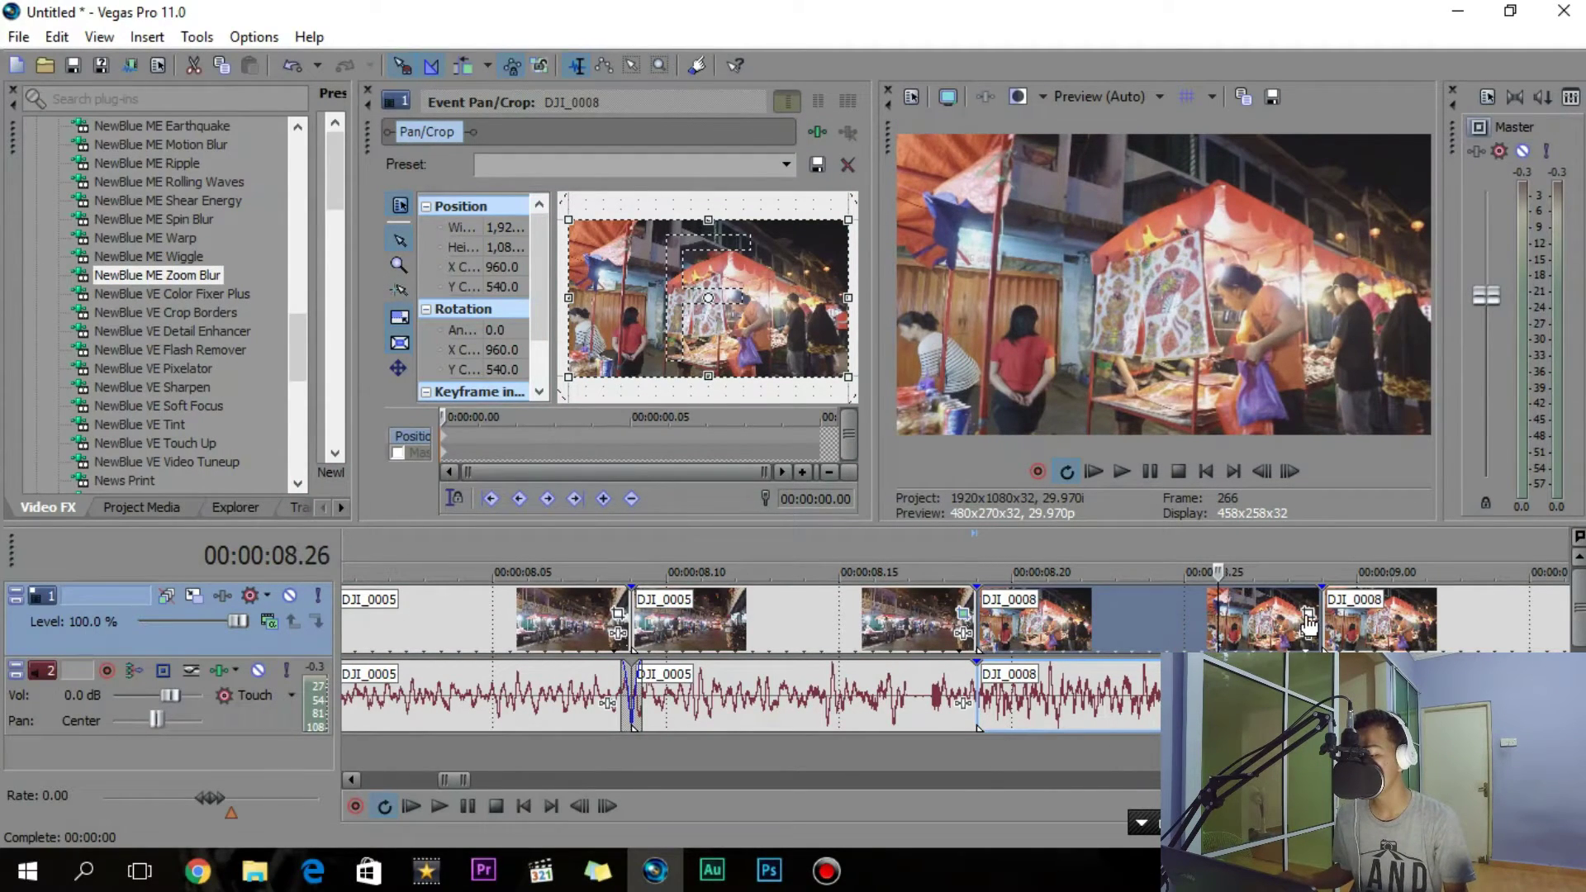
click(982, 612)
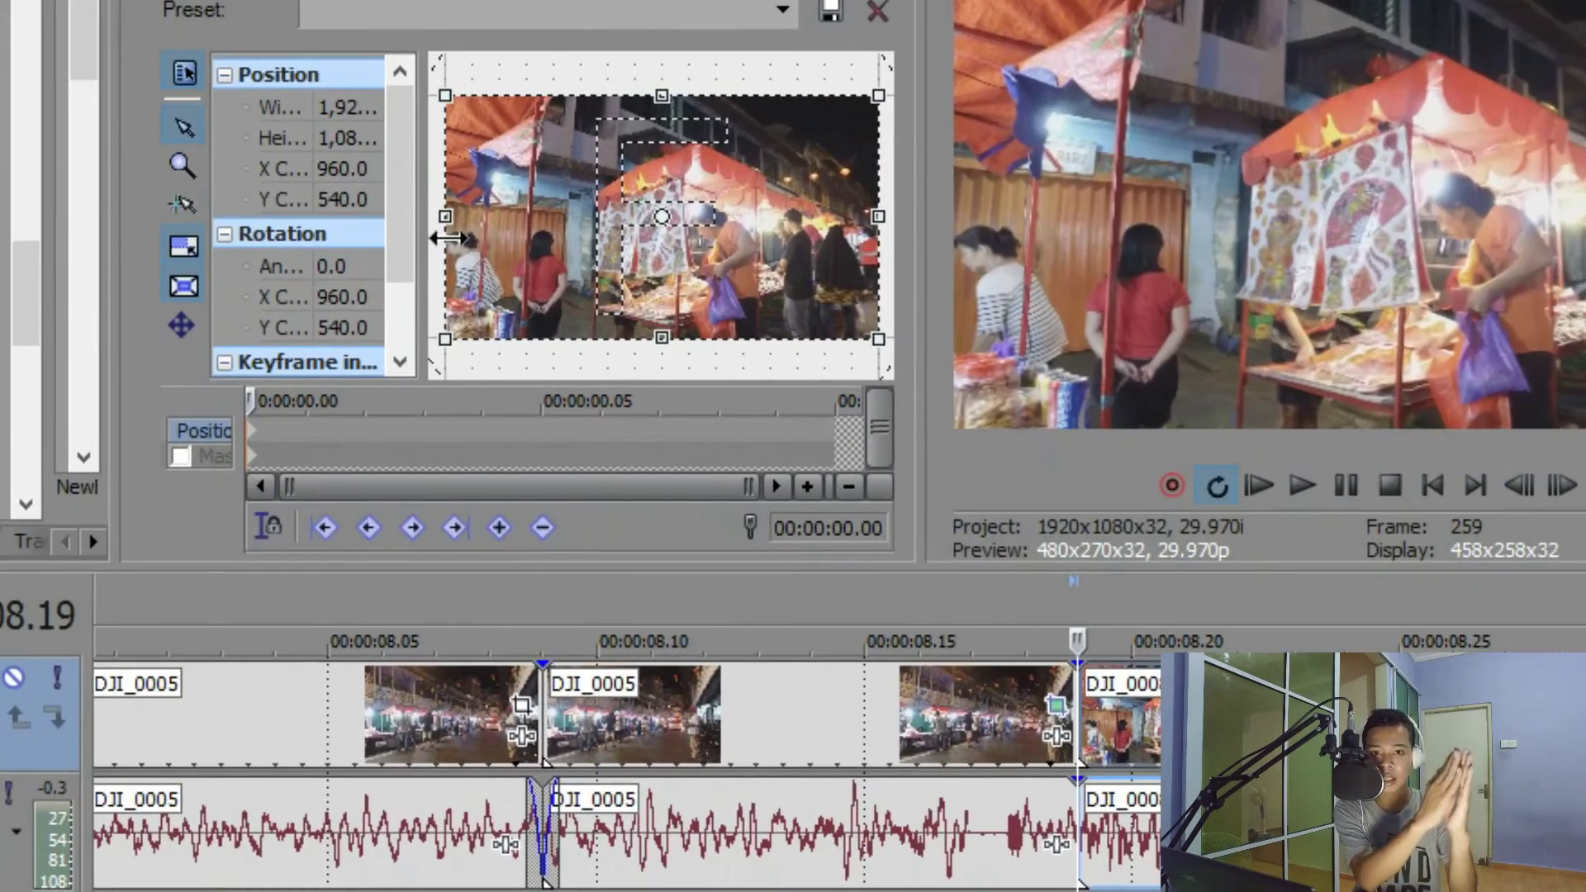
drag(443, 205, 400, 206)
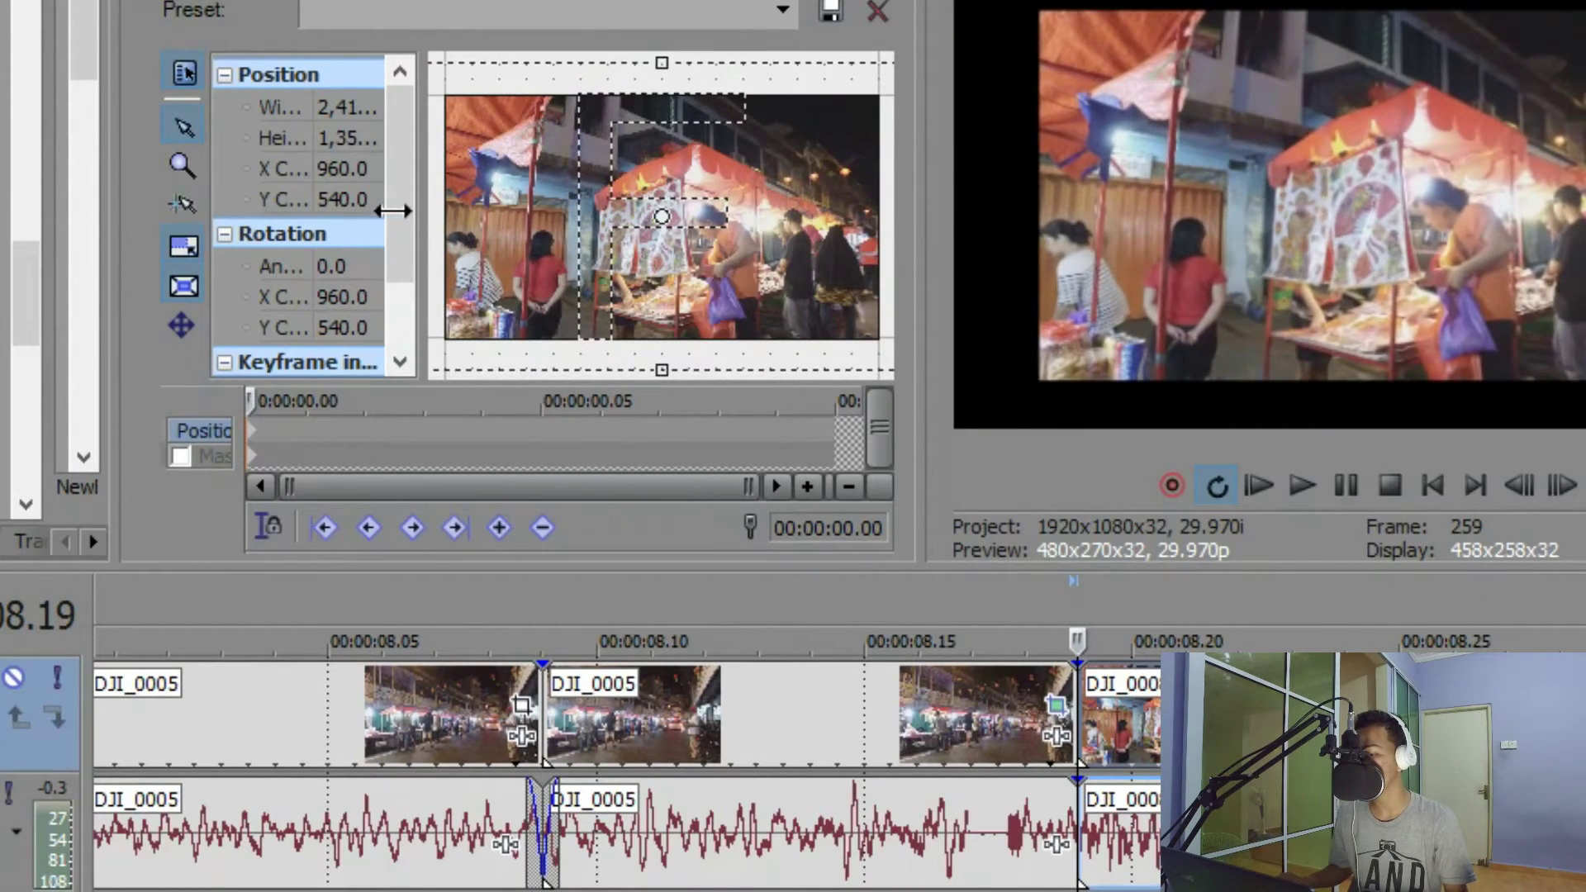
- Add a Position keyframe at 00:00:00.10 in the DJI_0008 segment using the (Default) crop preset
click(833, 426)
click(783, 12)
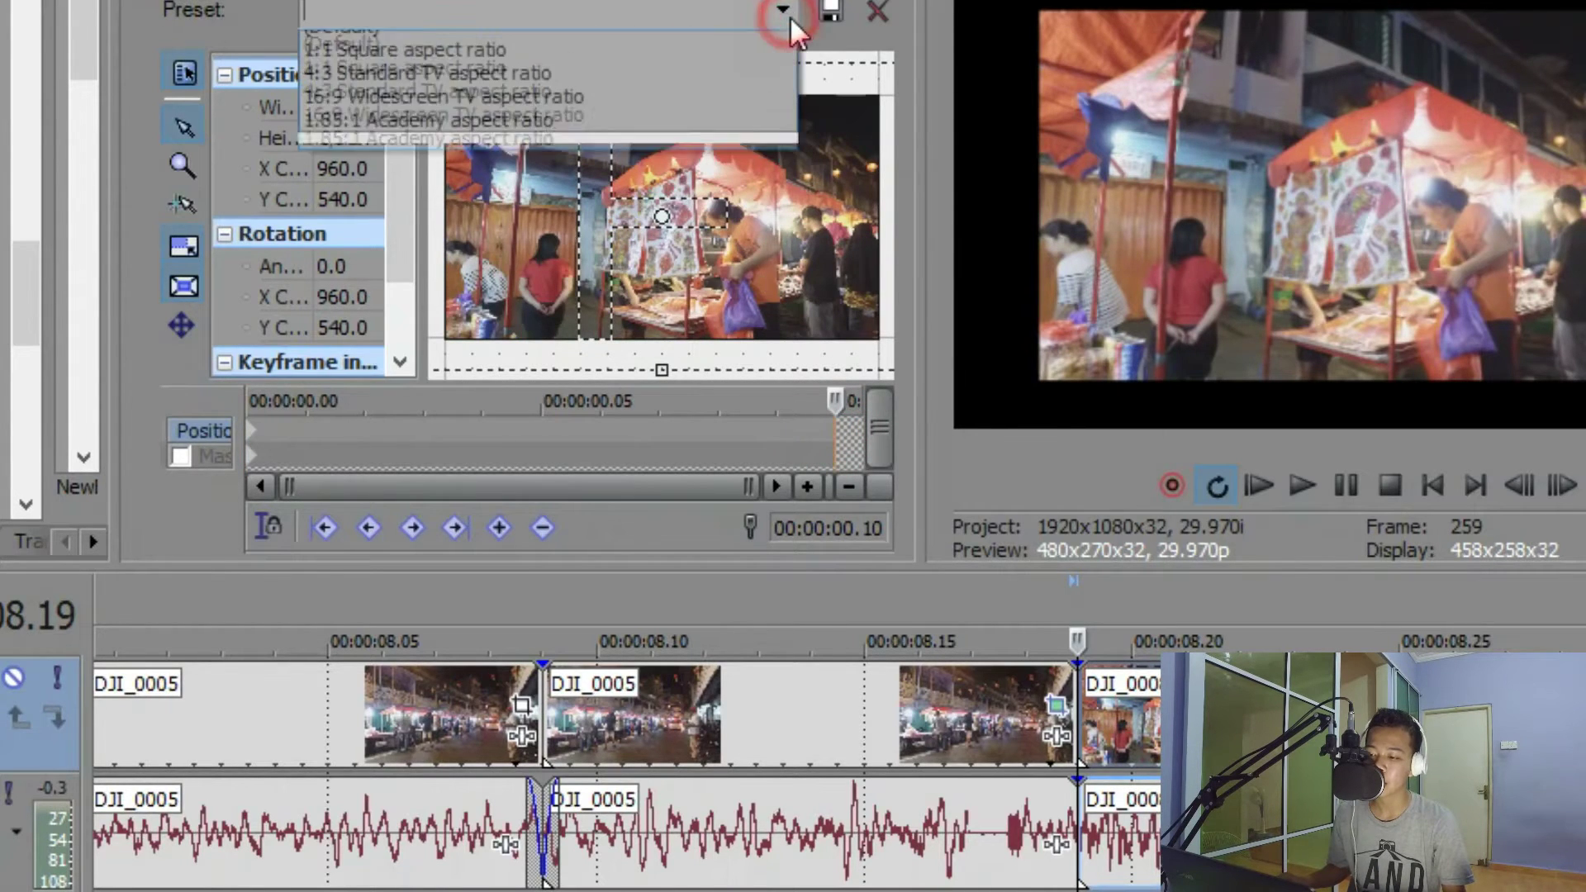
click(714, 44)
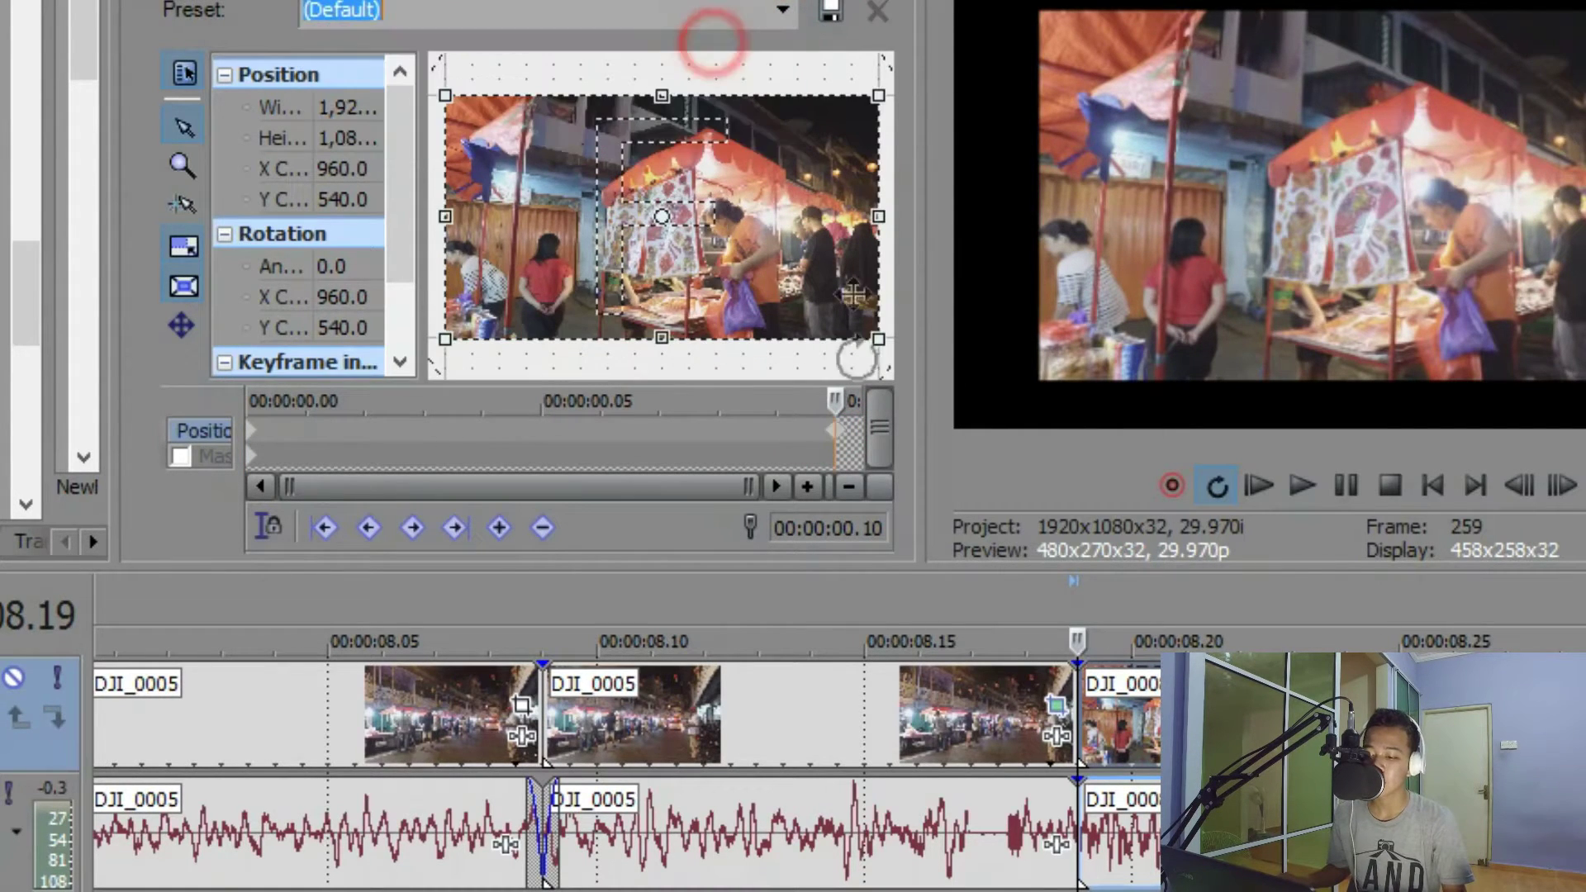
click(842, 427)
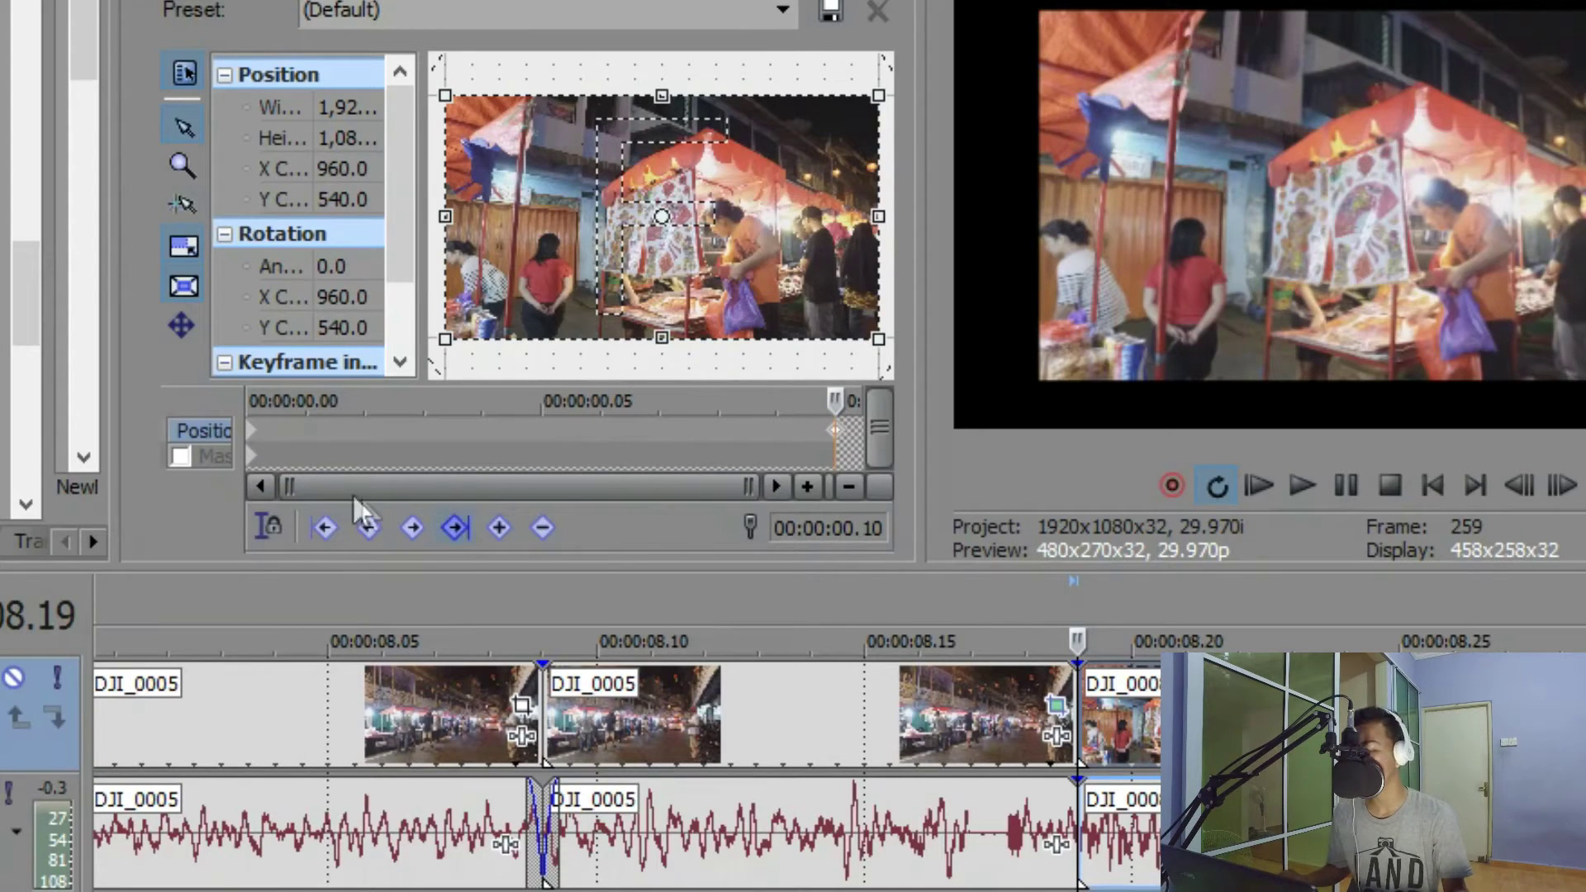
- Set the interpolation of the DJI_0008 segment's first Position keyframe to Fast and its last one to Slow
click(251, 431)
right_click(254, 431)
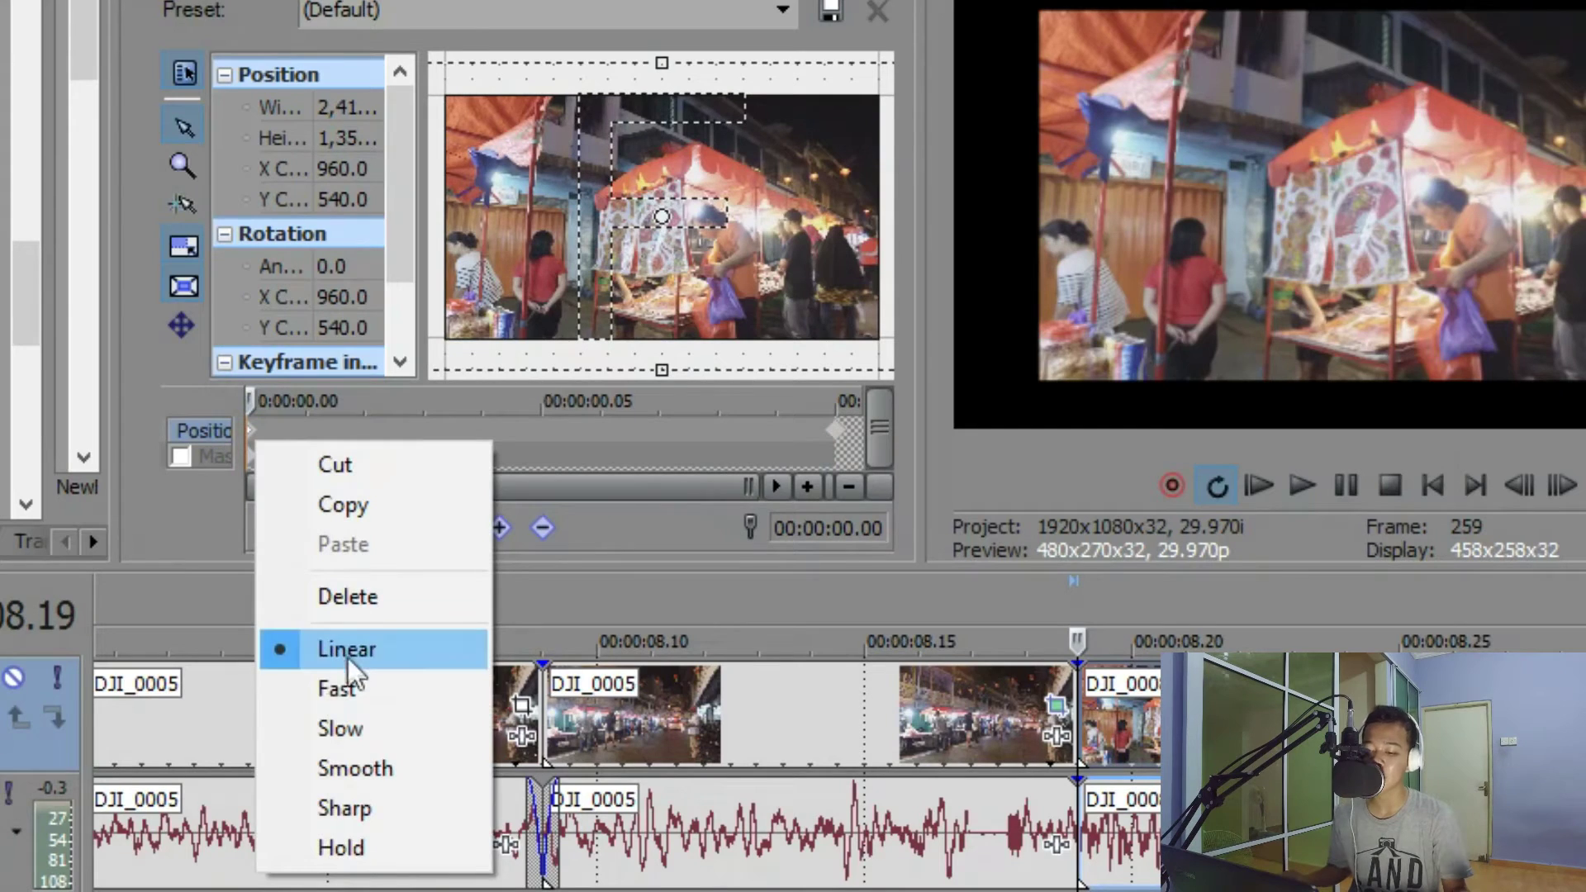
click(343, 686)
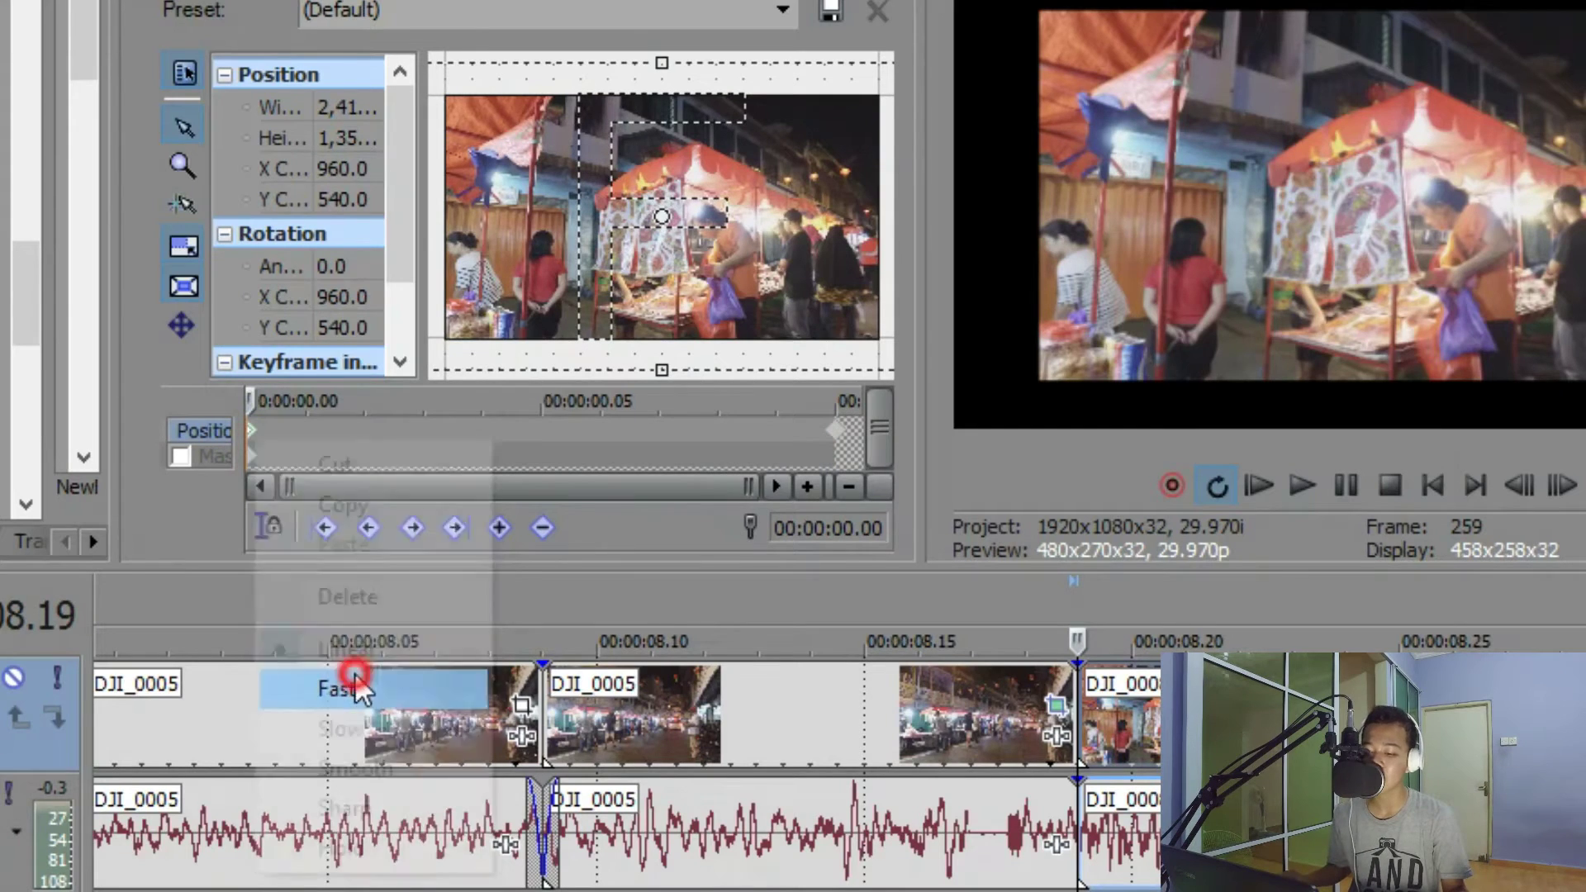
right_click(840, 439)
click(874, 728)
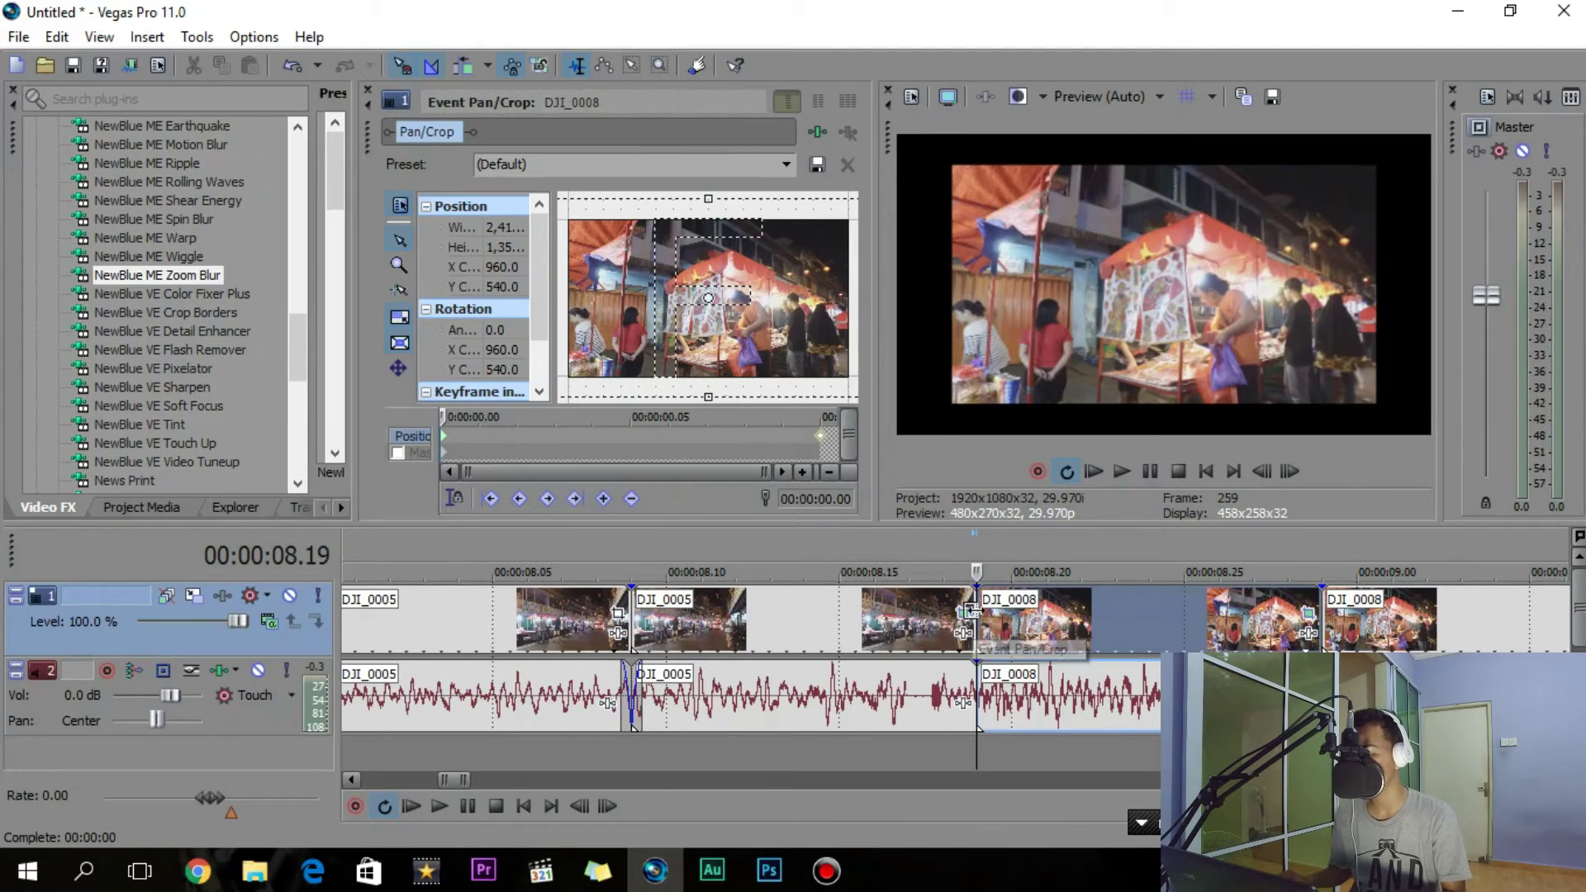
- Preview the DJI_0008 segment on its own, and the whole transition from the start of the ten-frame DJI_0005 segment
key(space)
key(space)
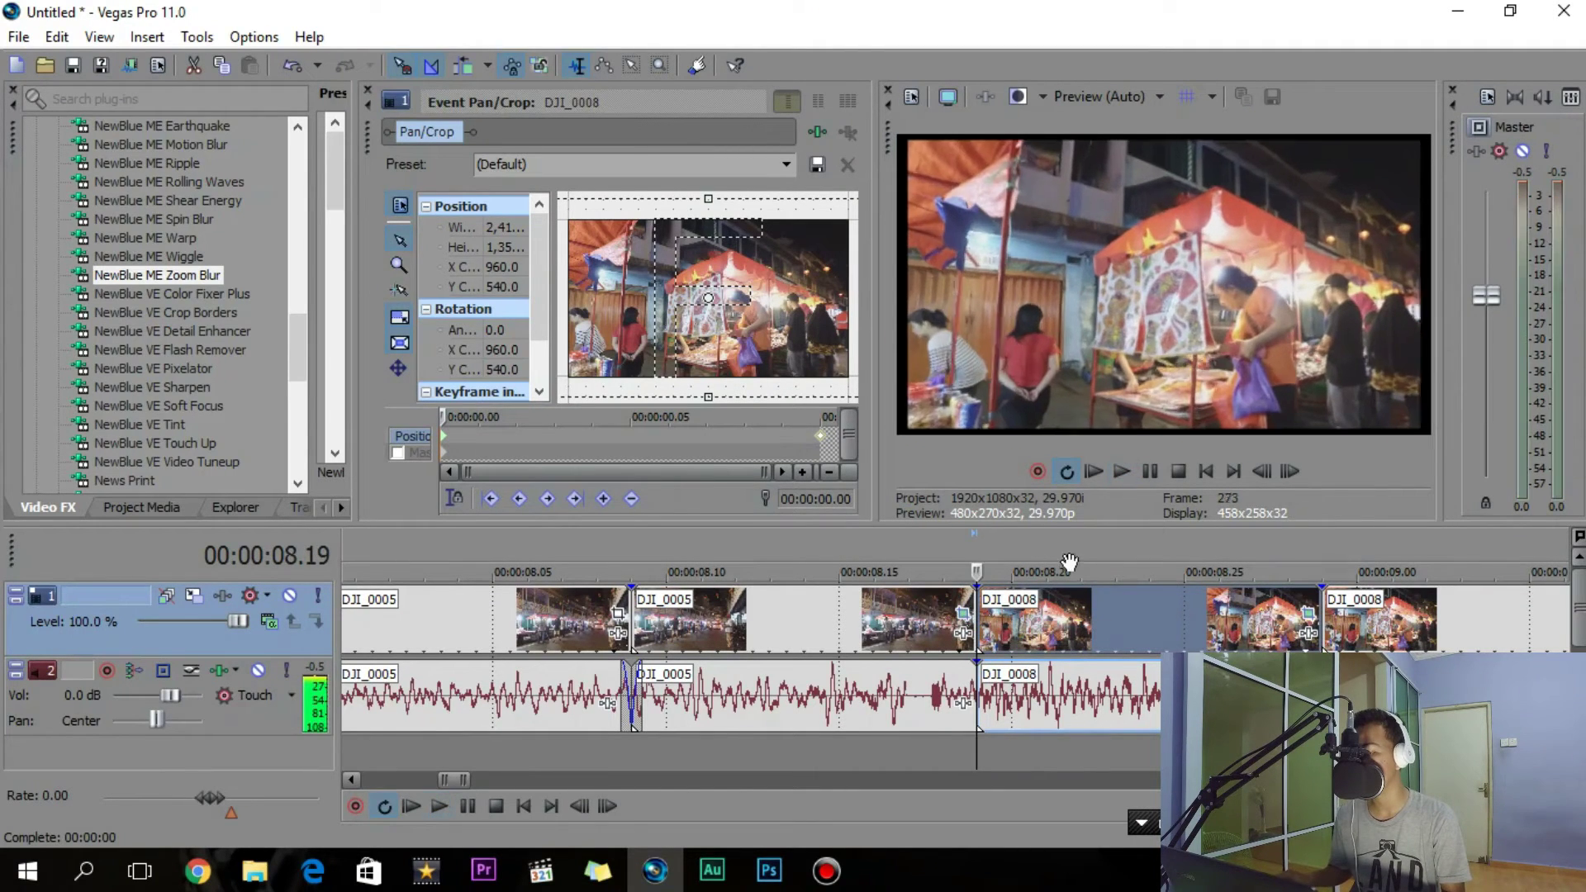
double_click(731, 646)
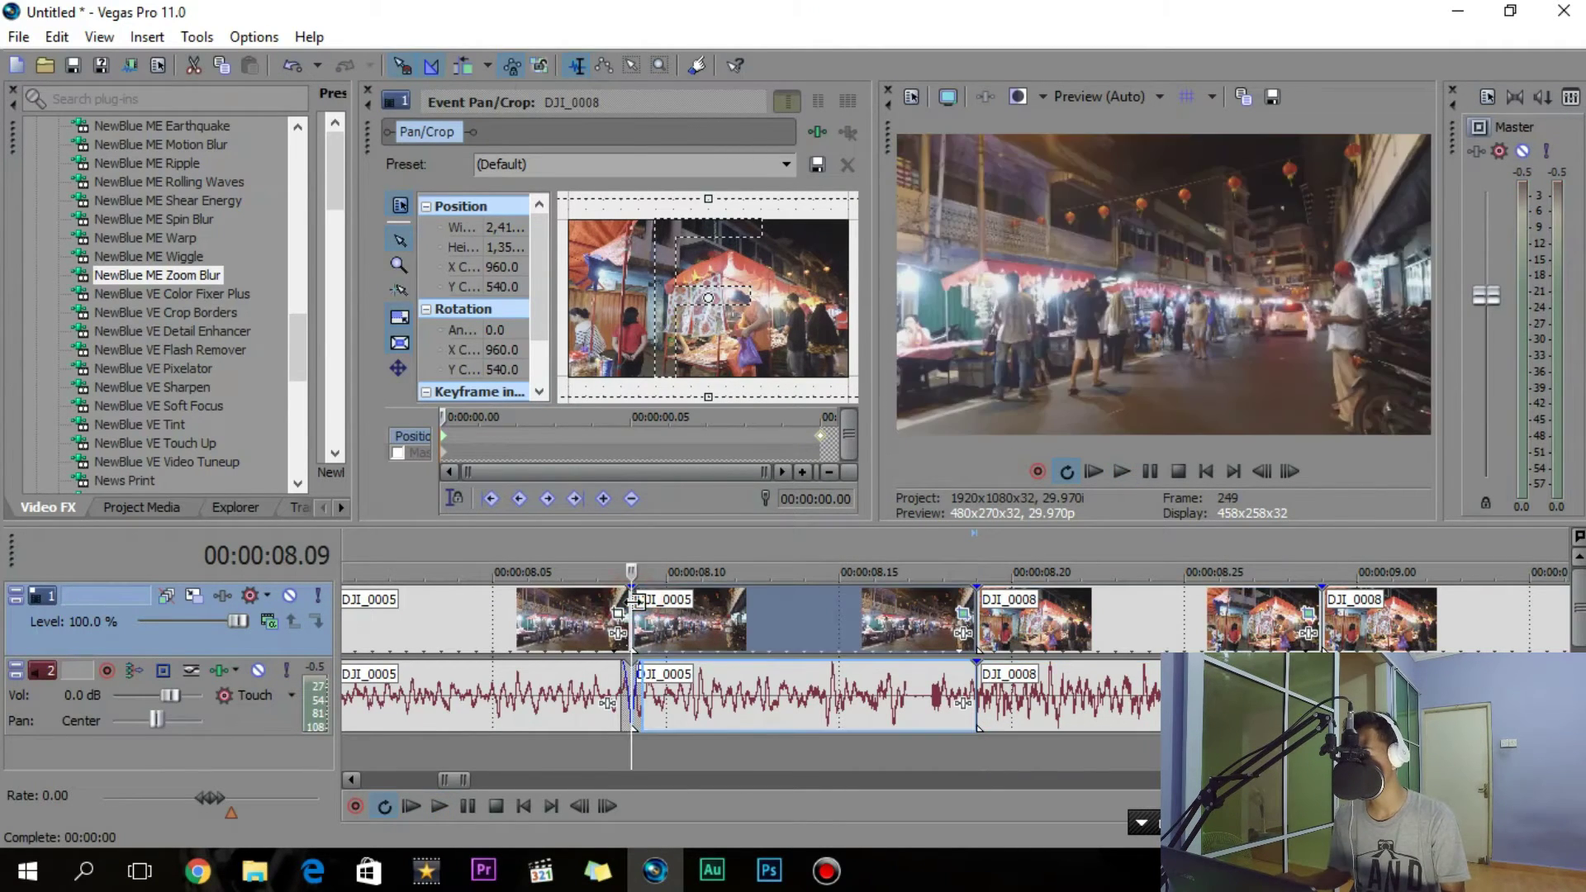
key(space)
key(space)
key(space)
key(space)
key(space)
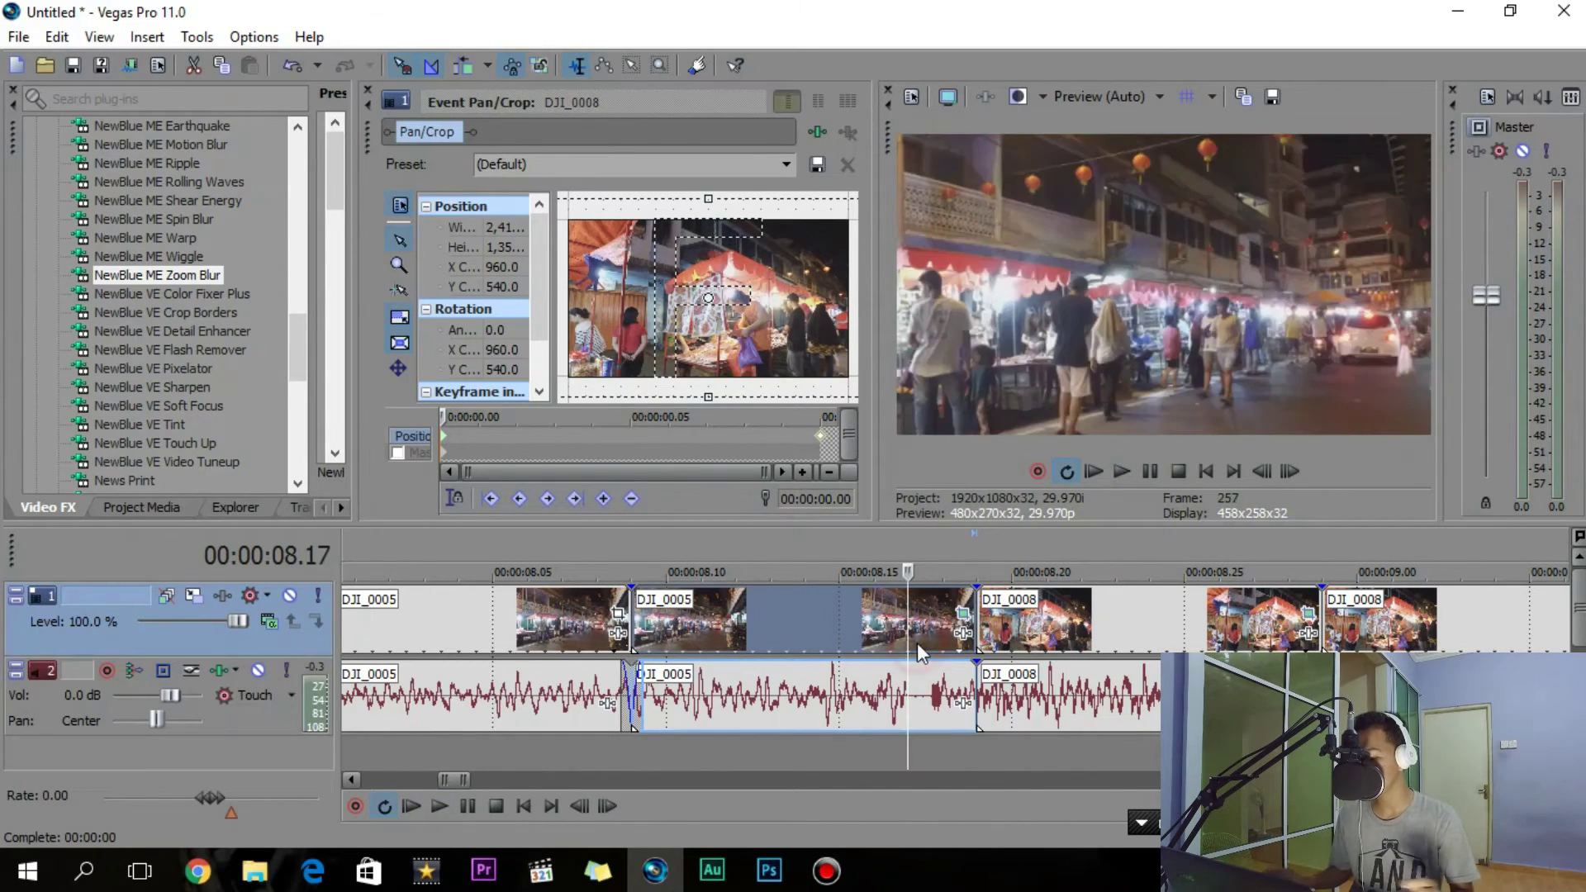
key(Return)
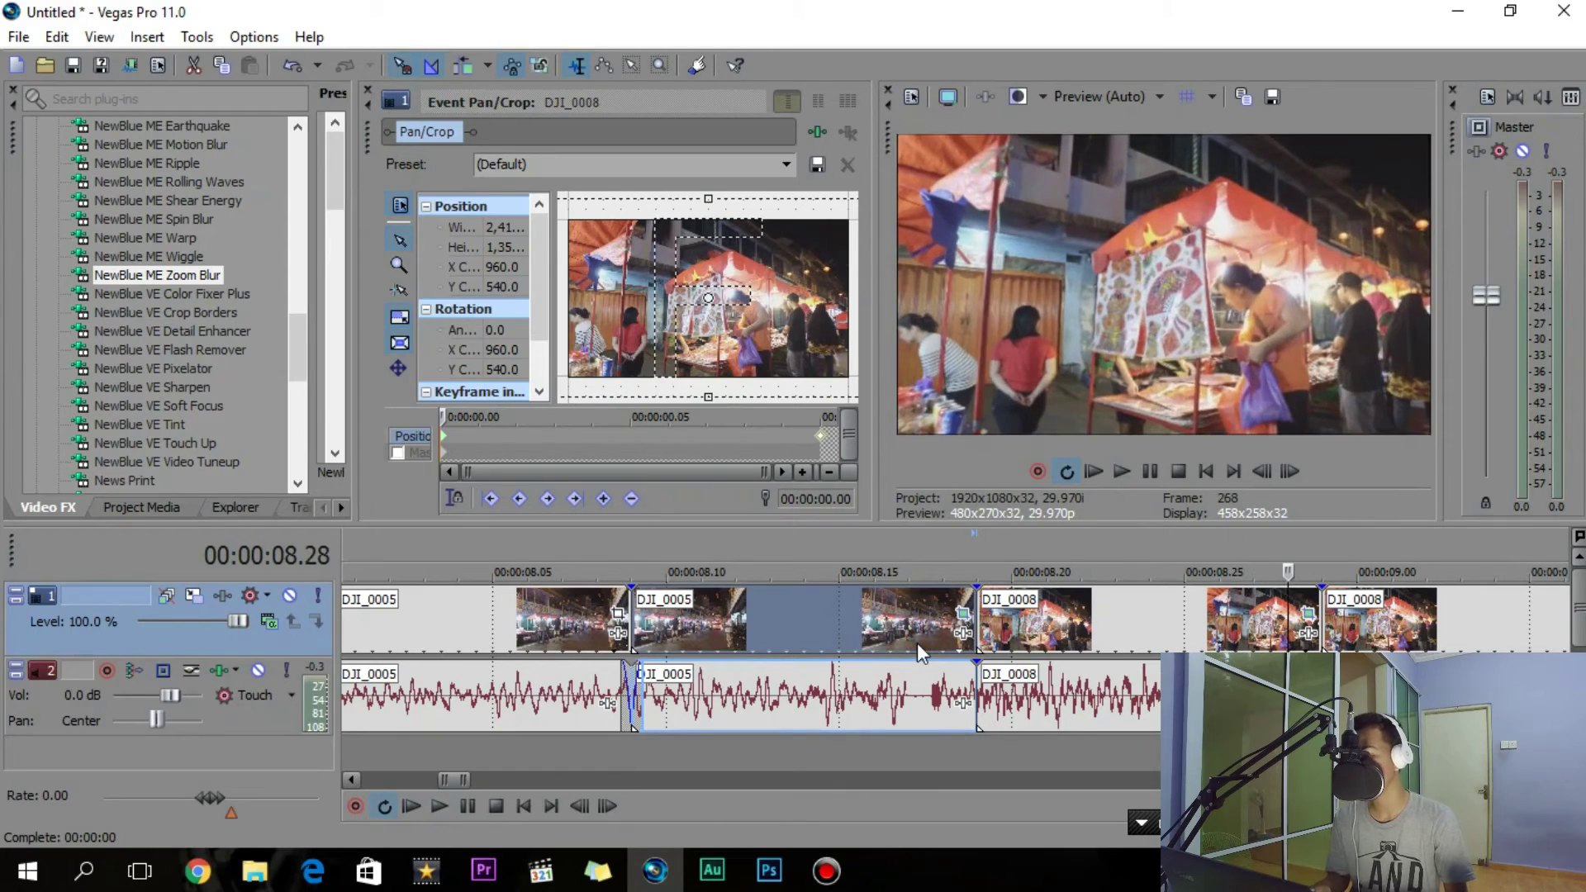
- Show the NewBlue ME Zoom Blur presets, widening the Video FX panel until their thumbnails are fully displayed
click(795, 614)
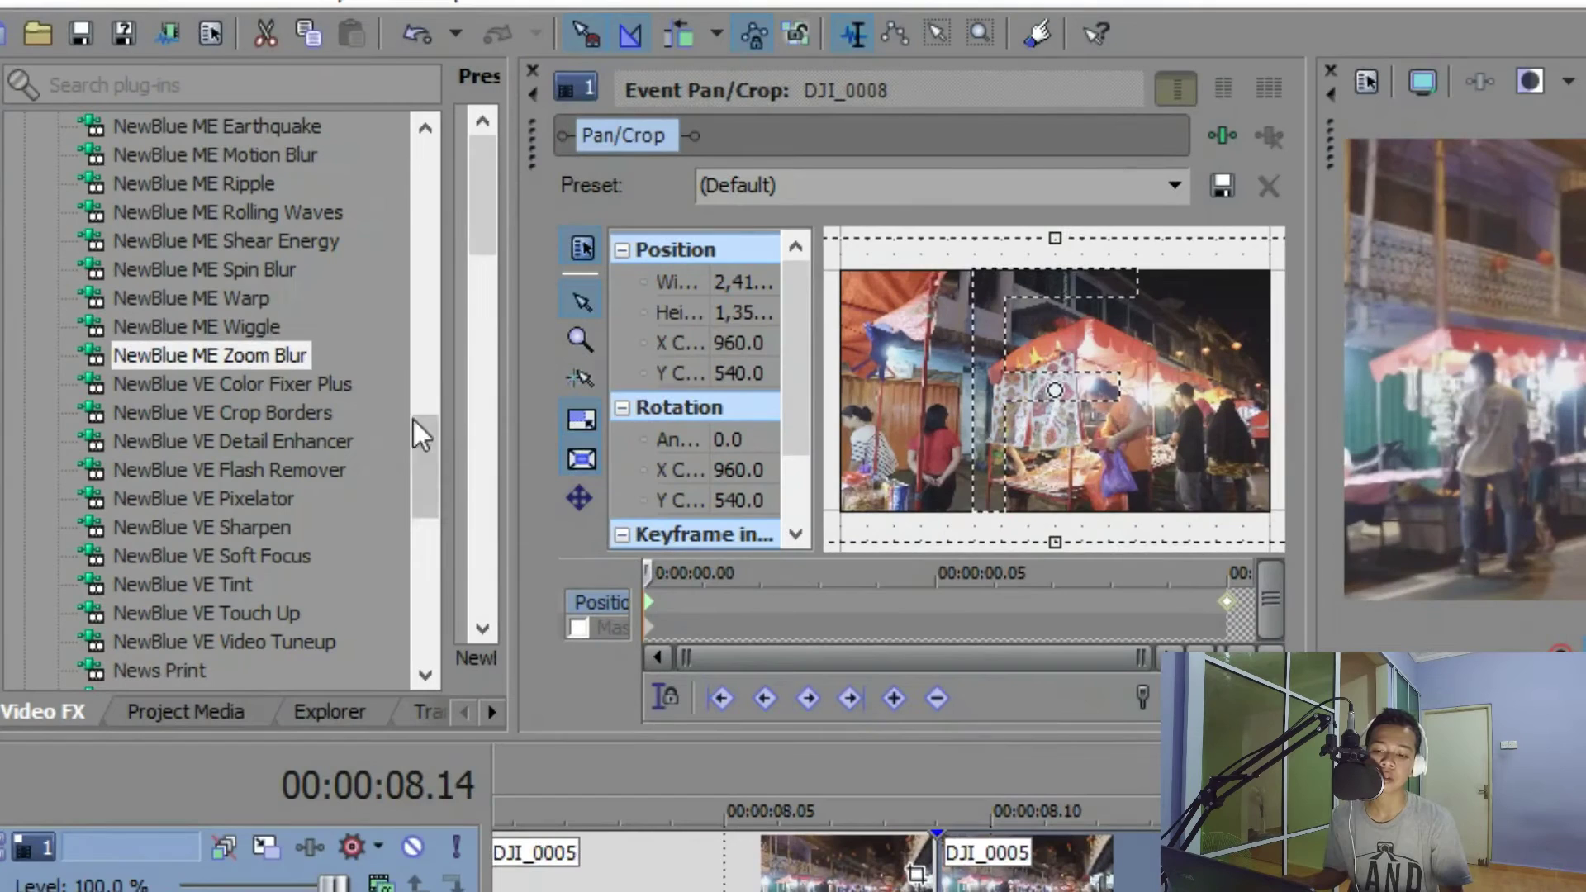
click(291, 357)
drag(513, 355, 520, 357)
drag(814, 390, 811, 389)
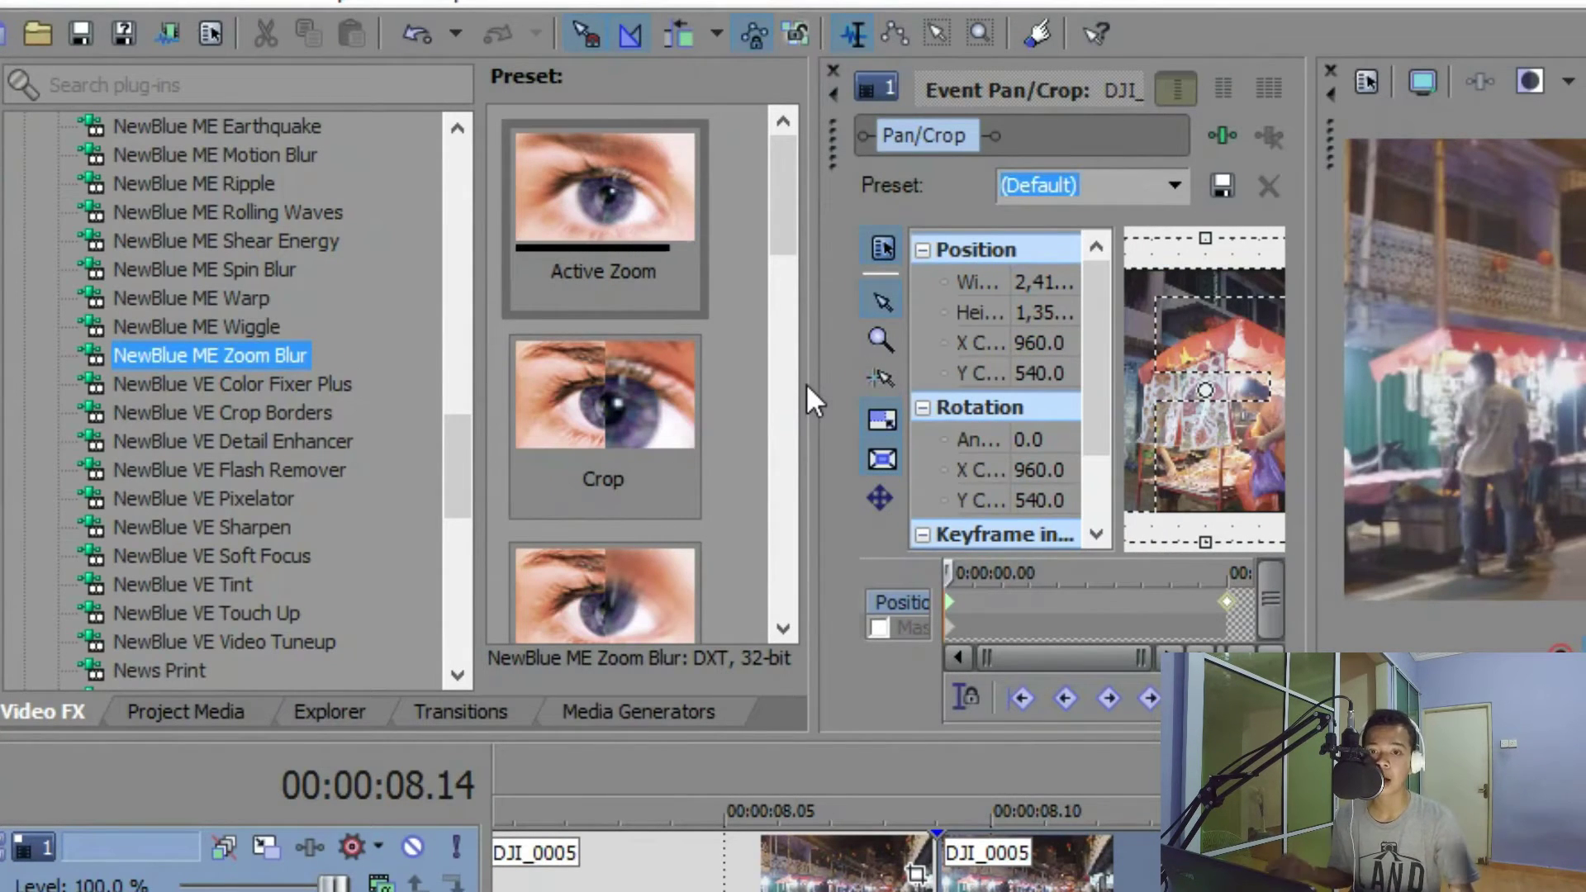
- Apply the Active Zoom preset of NewBlue ME Zoom Blur to the ten-frame DJI_0005 segment
click(563, 263)
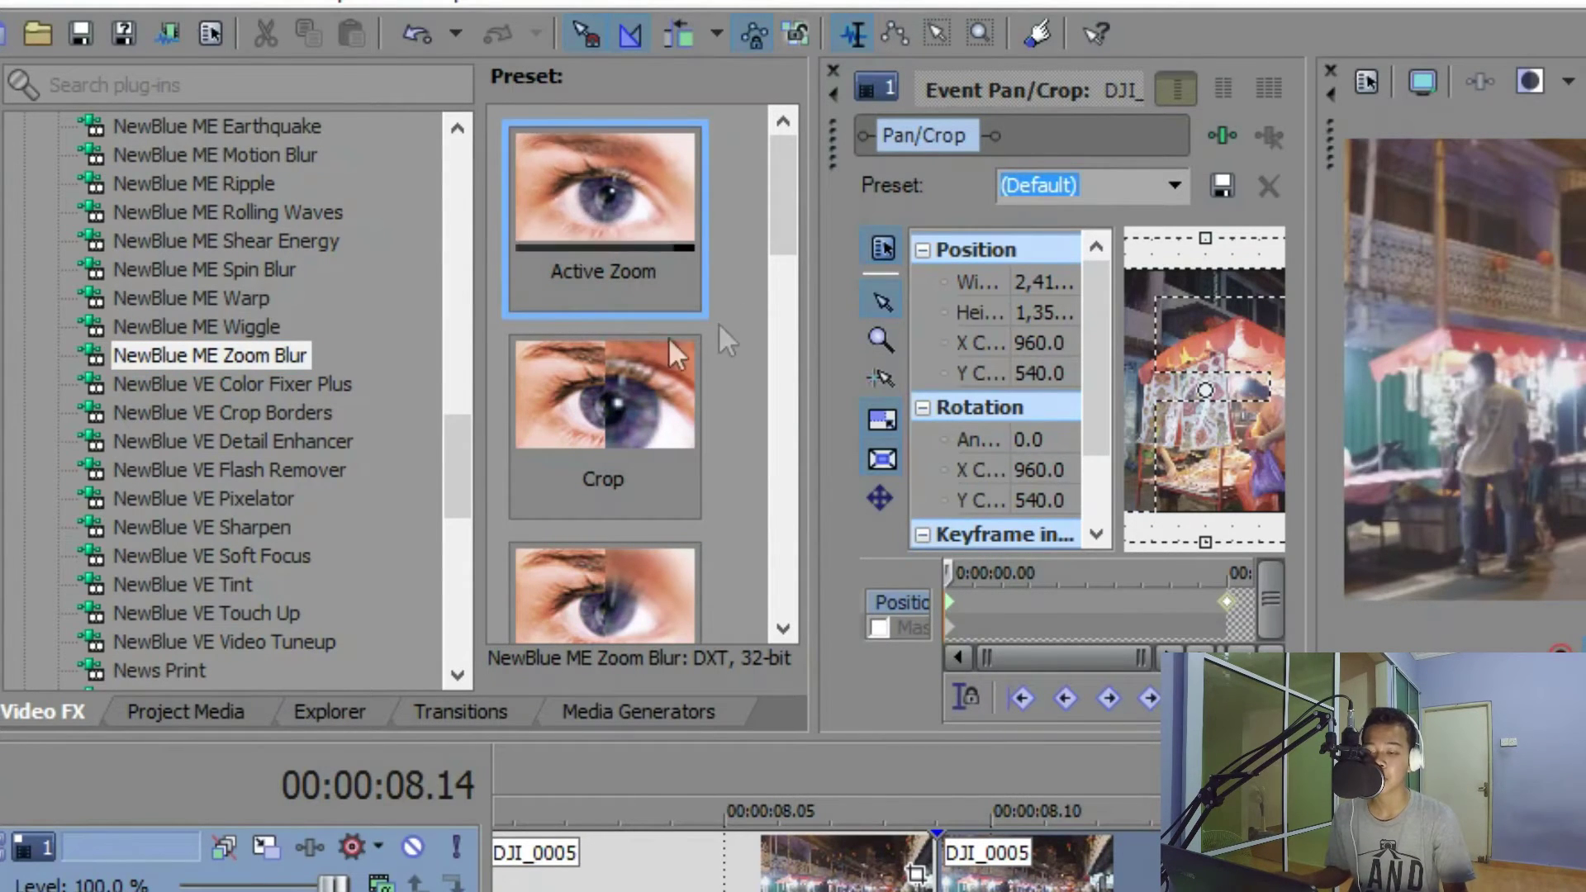
drag(594, 216, 892, 594)
drag(593, 419, 678, 542)
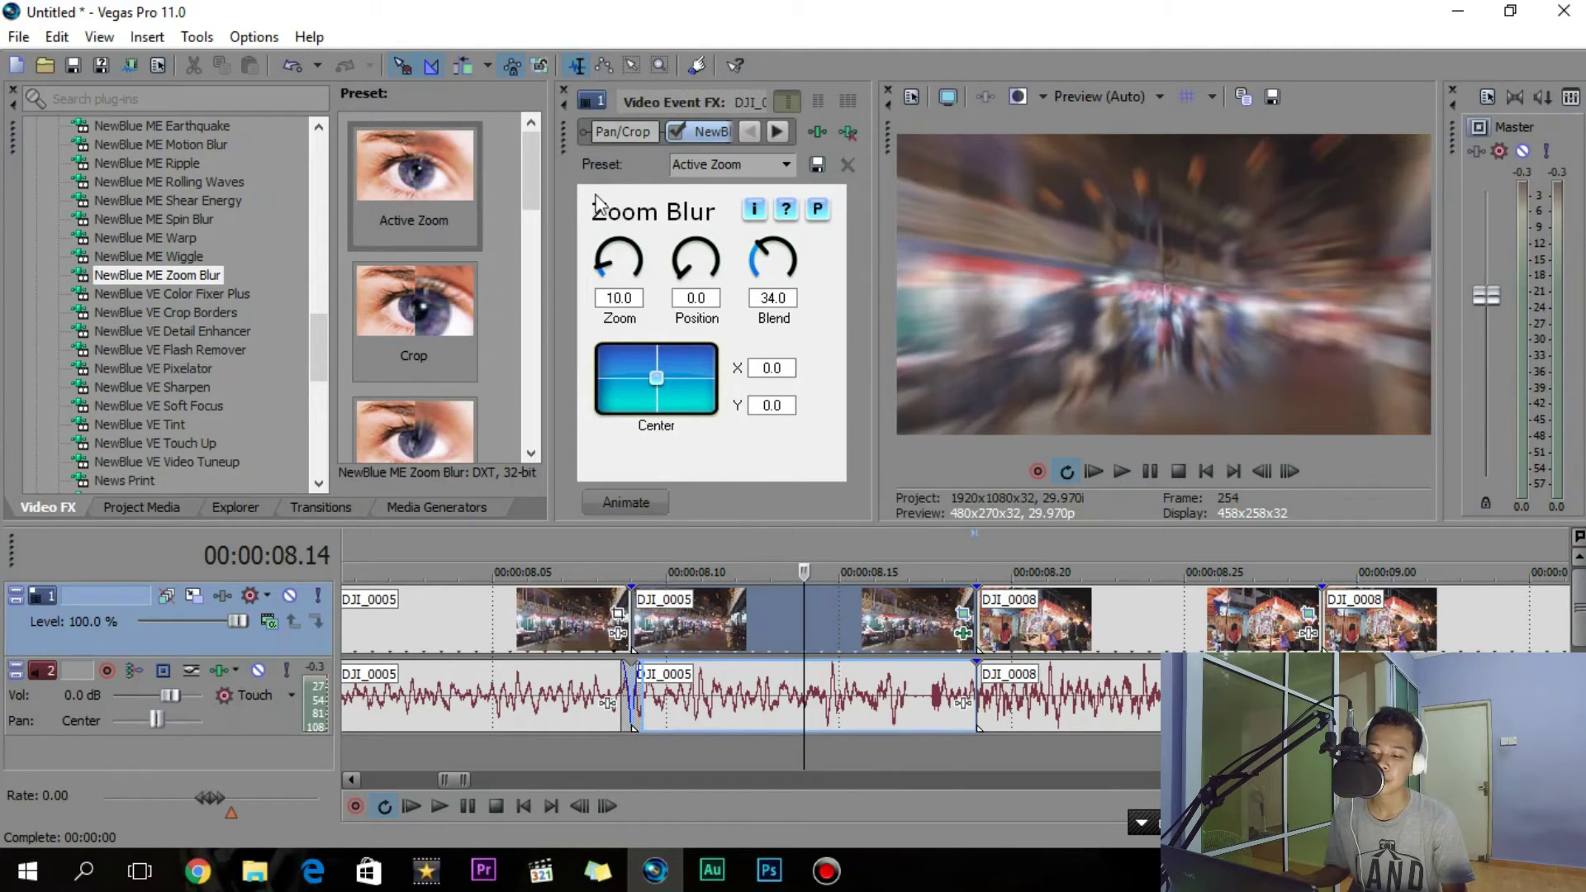
- Open the Zoom Blur keyframe timeline for the ten-frame DJI_0005 segment and set Zoom to 0.0 at its first keyframe
drag(553, 183, 425, 186)
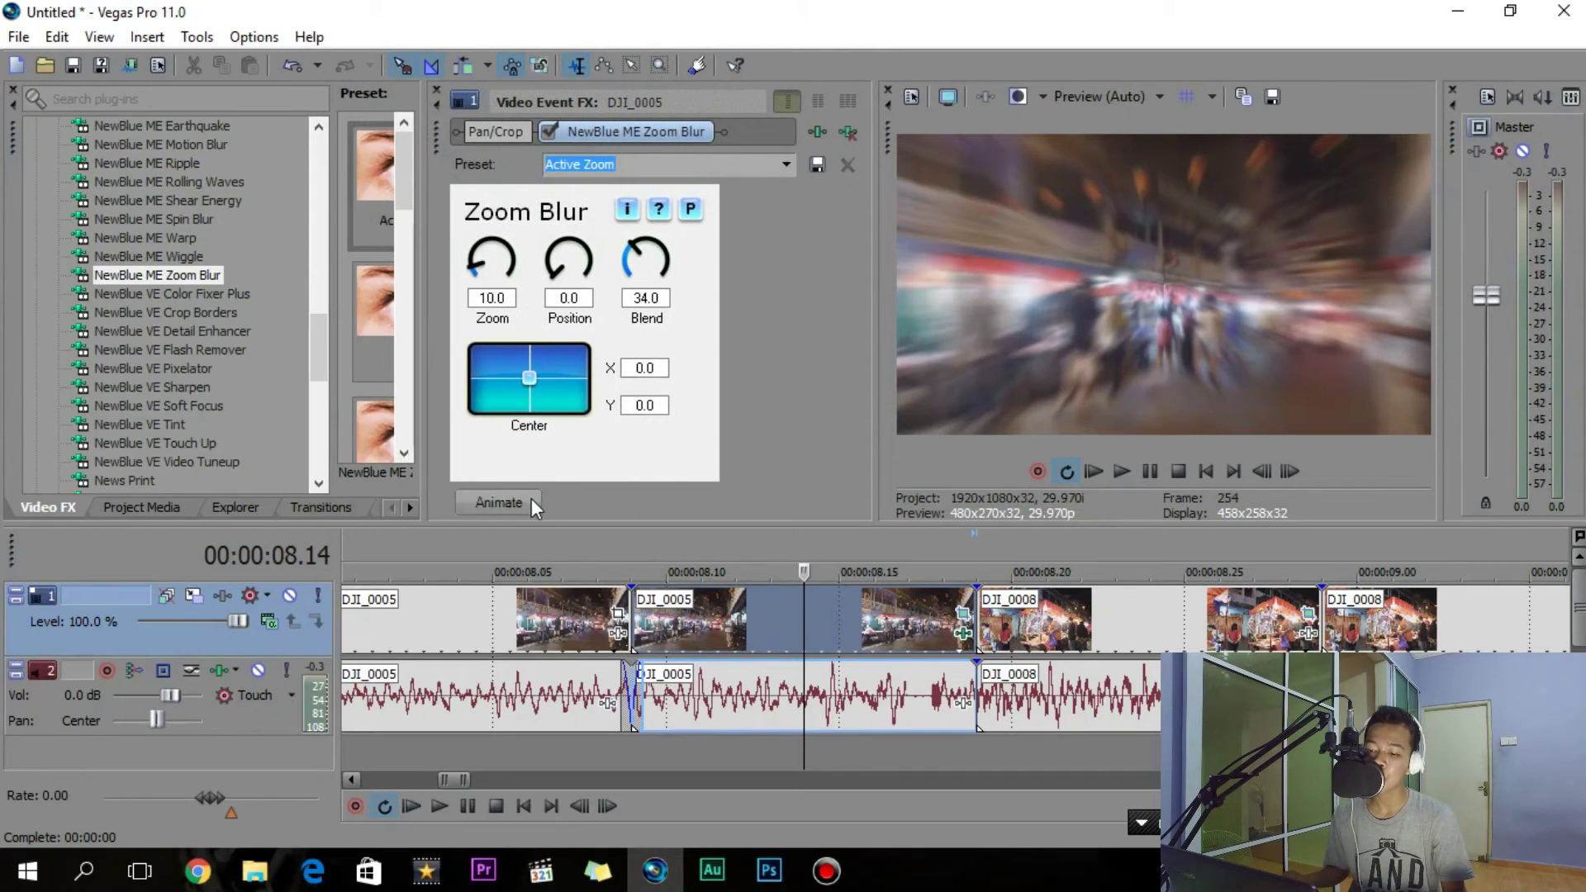
click(498, 502)
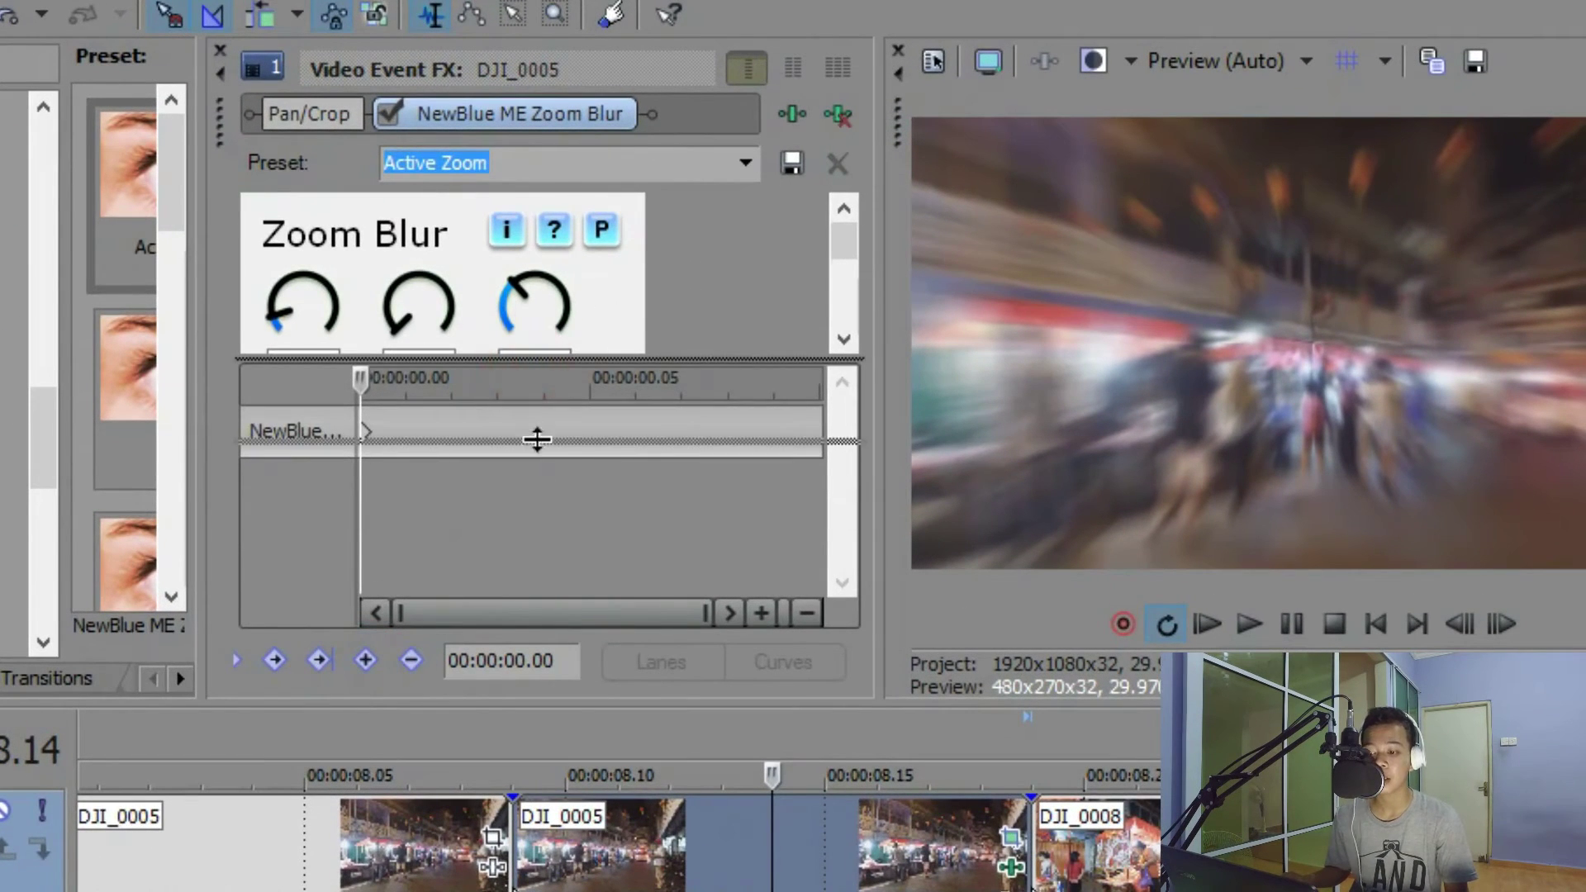
drag(537, 439, 539, 441)
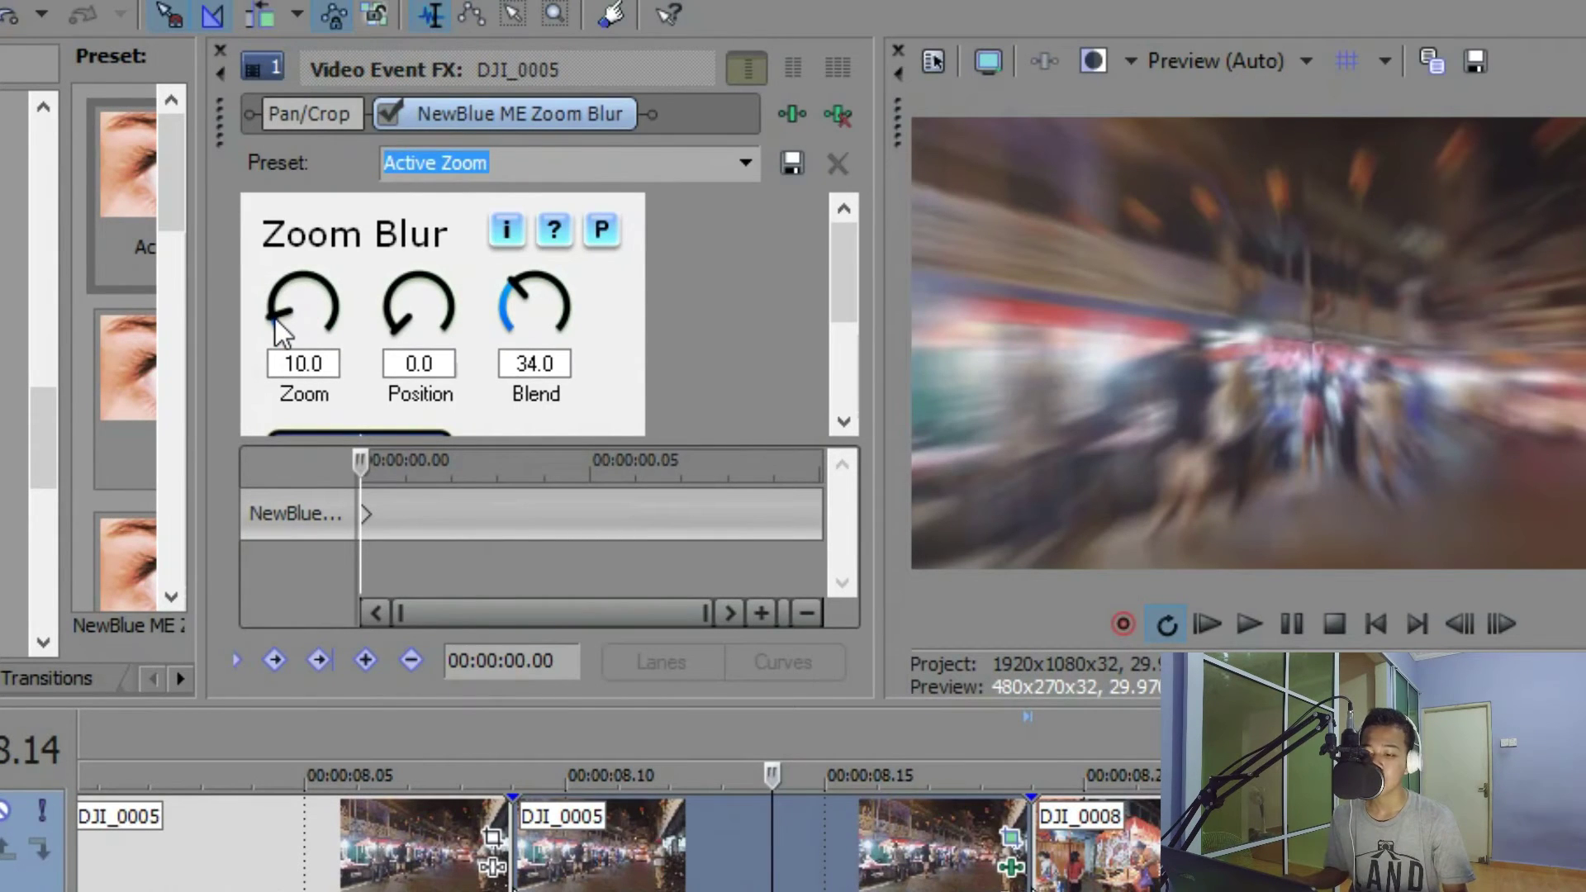
click(519, 851)
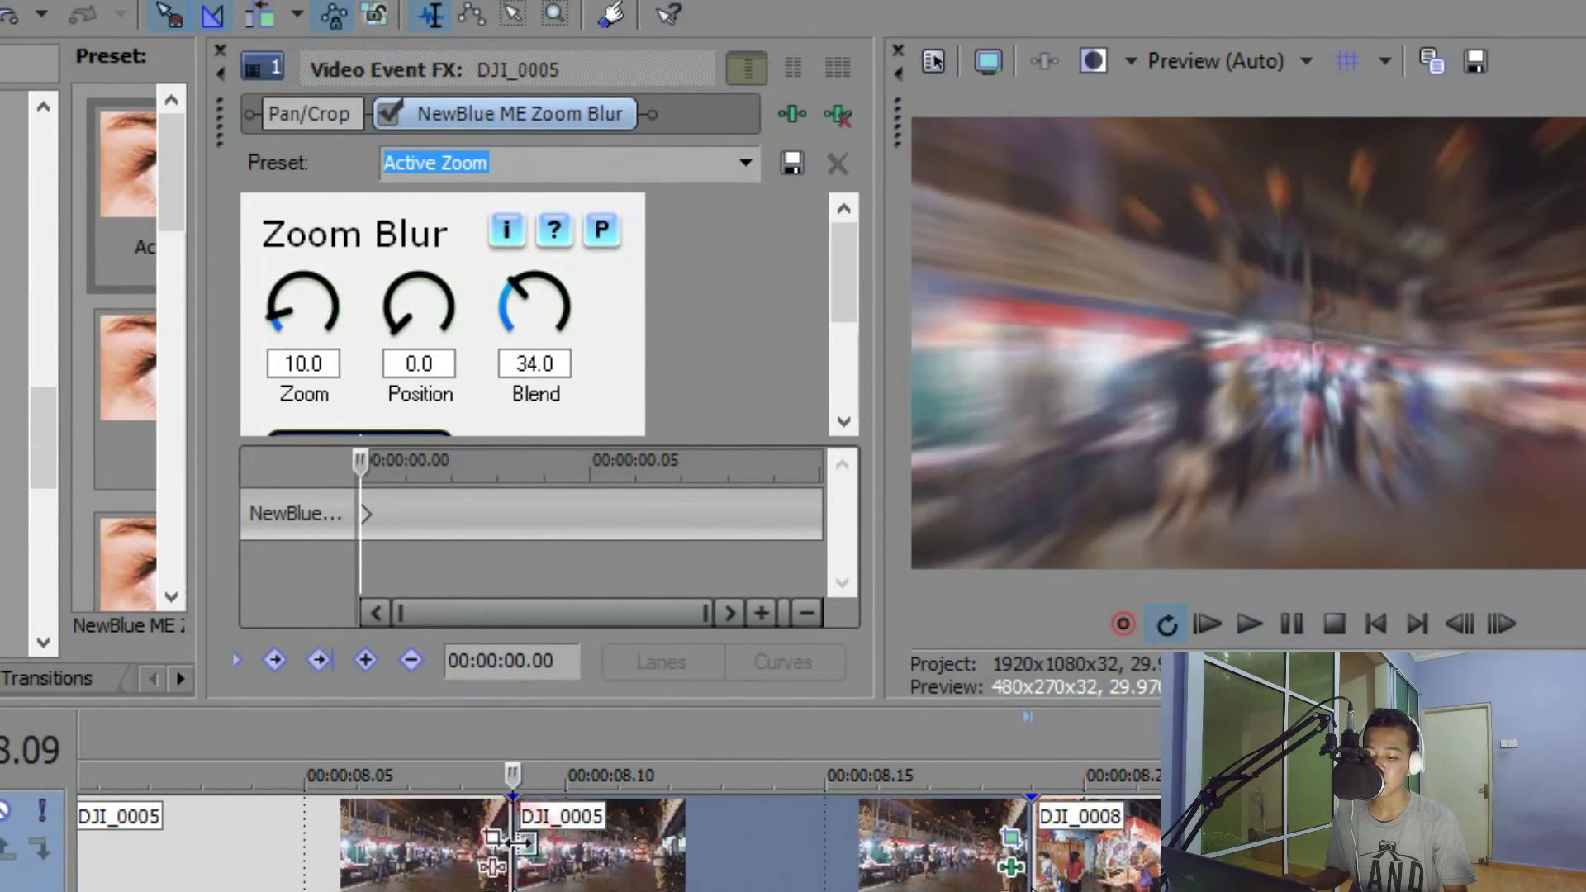
drag(275, 331, 301, 358)
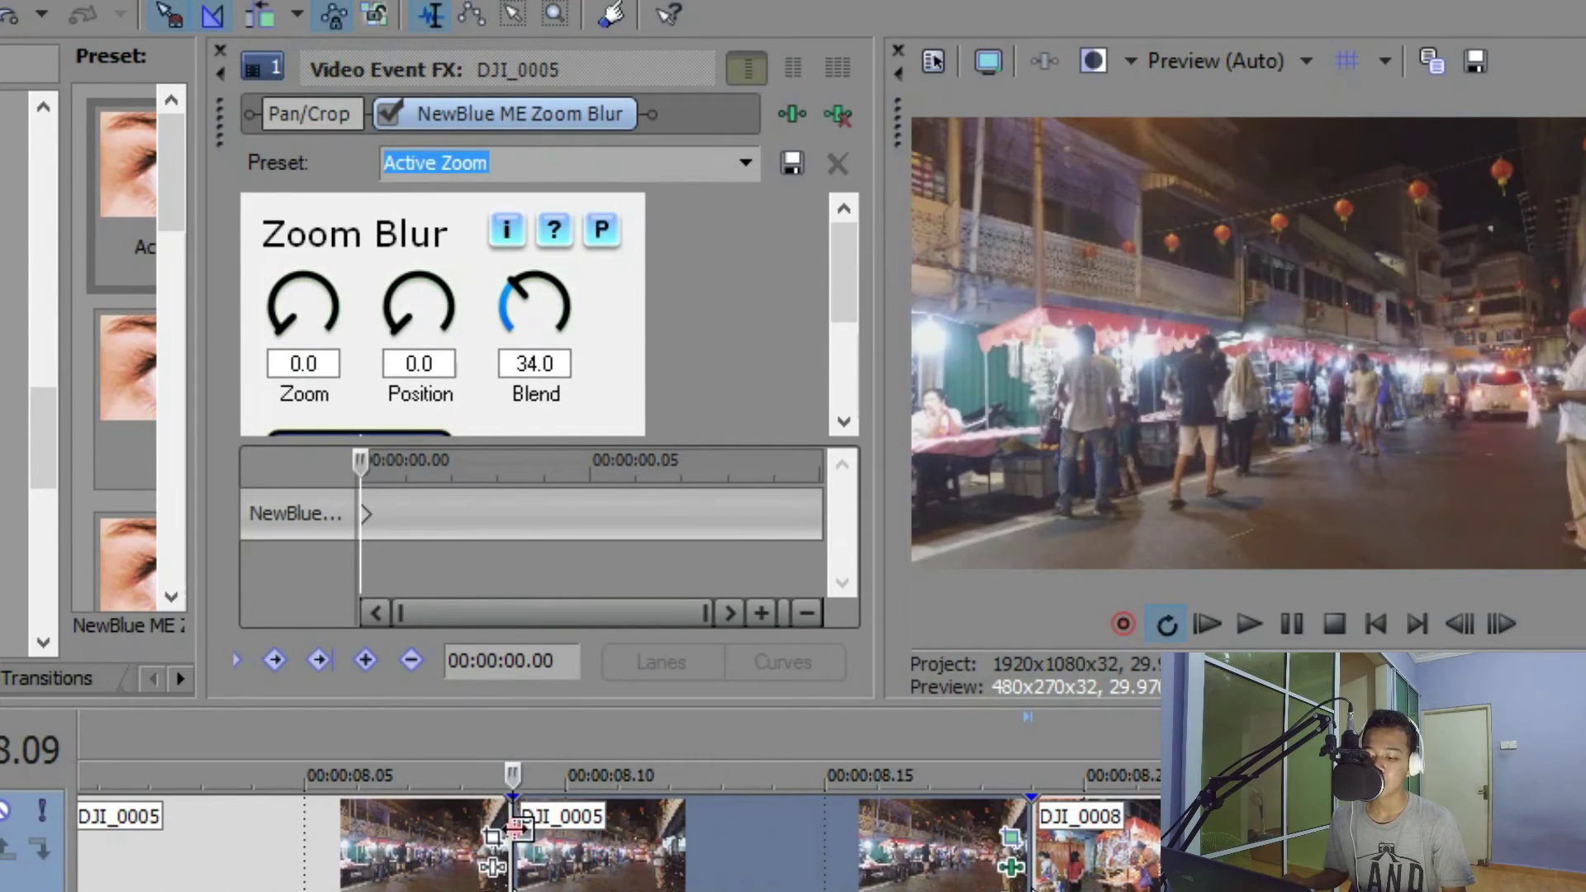
- Add a Zoom Blur keyframe at 00:00:00.10 of the DJI_0005 segment with Zoom set to 31.4
click(820, 515)
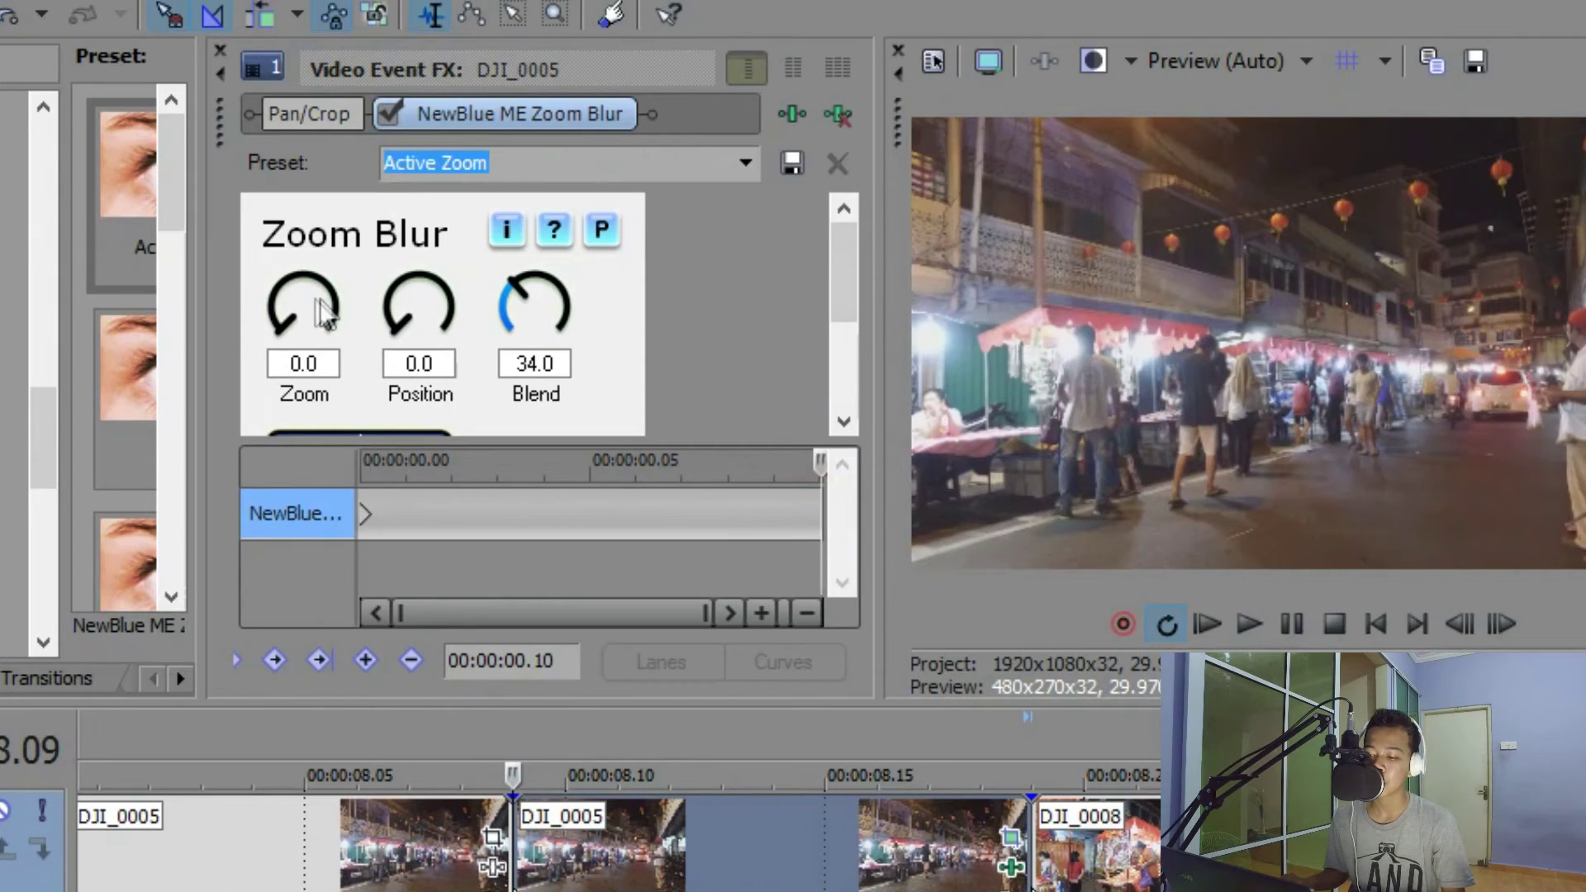
drag(291, 329, 285, 301)
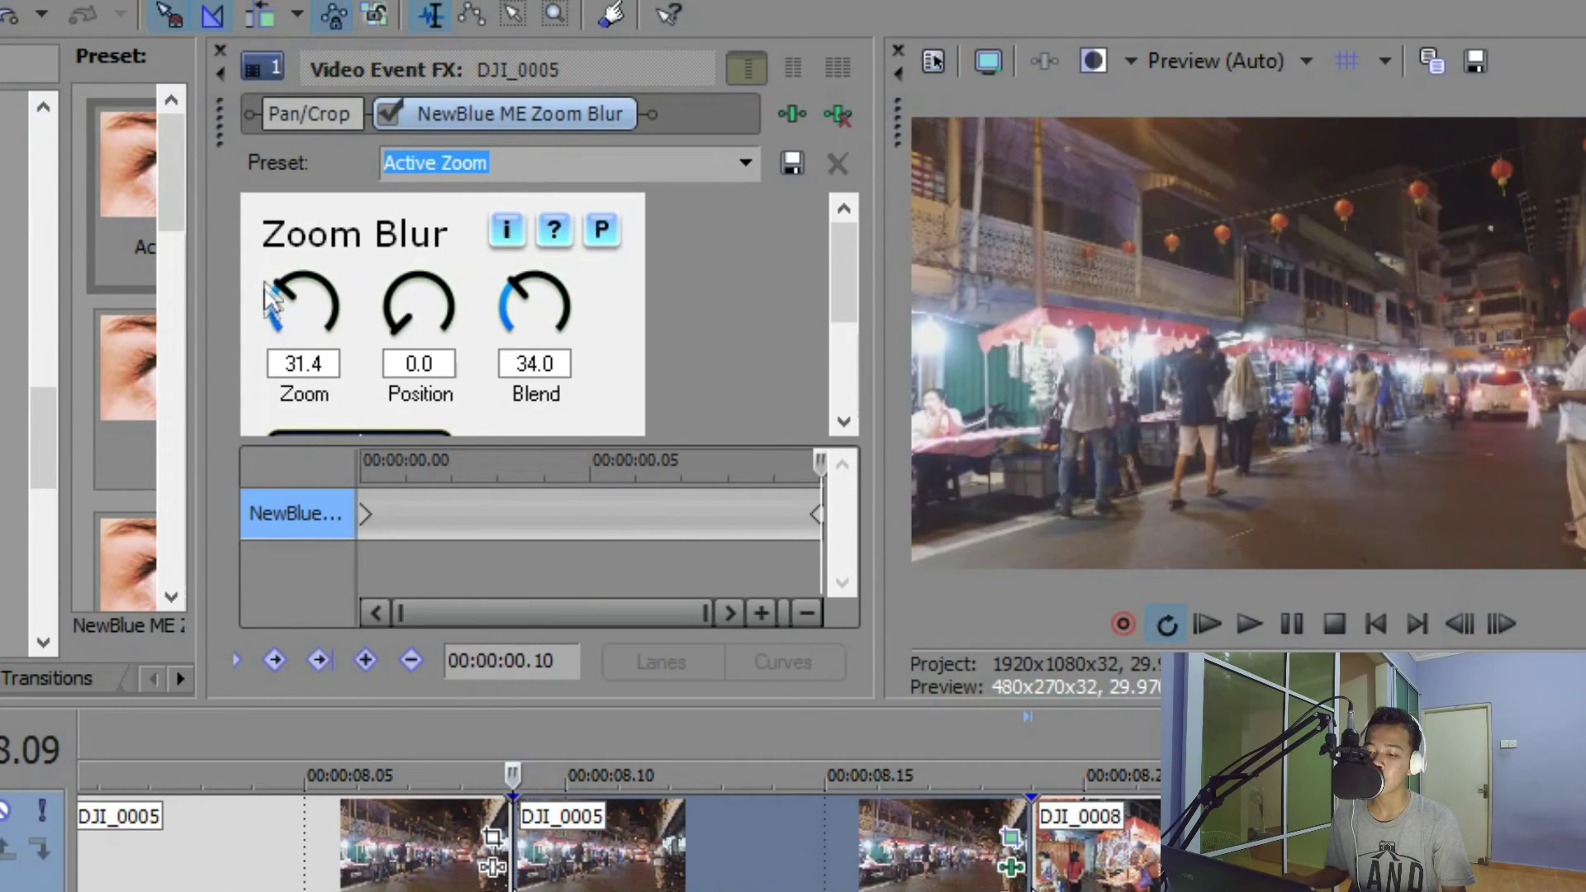
click(818, 516)
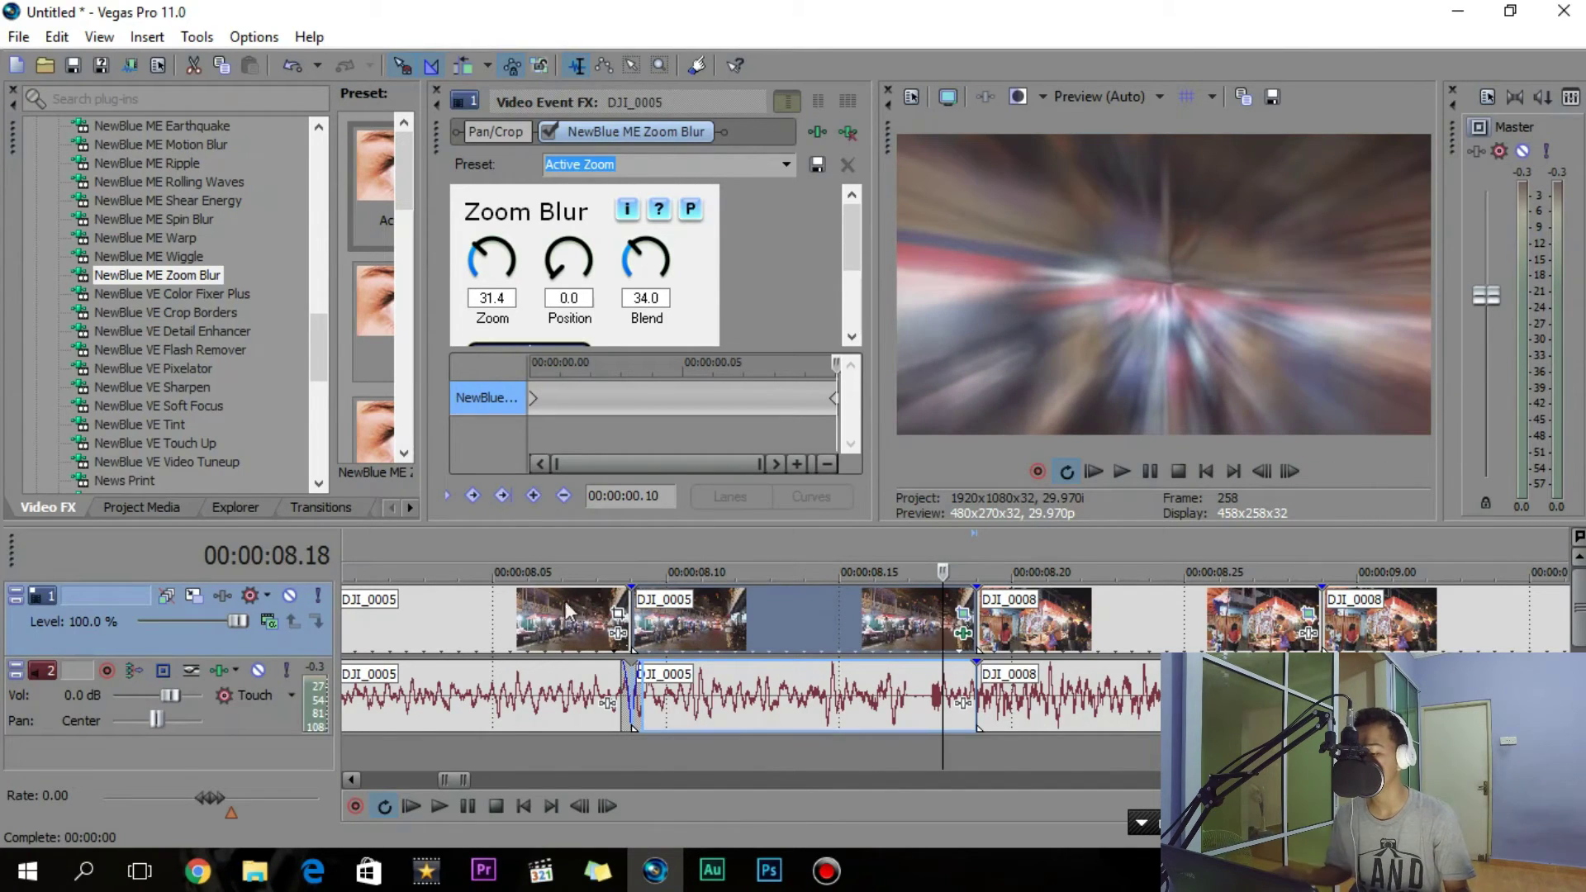
- Apply the Active Zoom preset of NewBlue ME Zoom Blur to the ten-frame DJI_0008 segment
click(1048, 649)
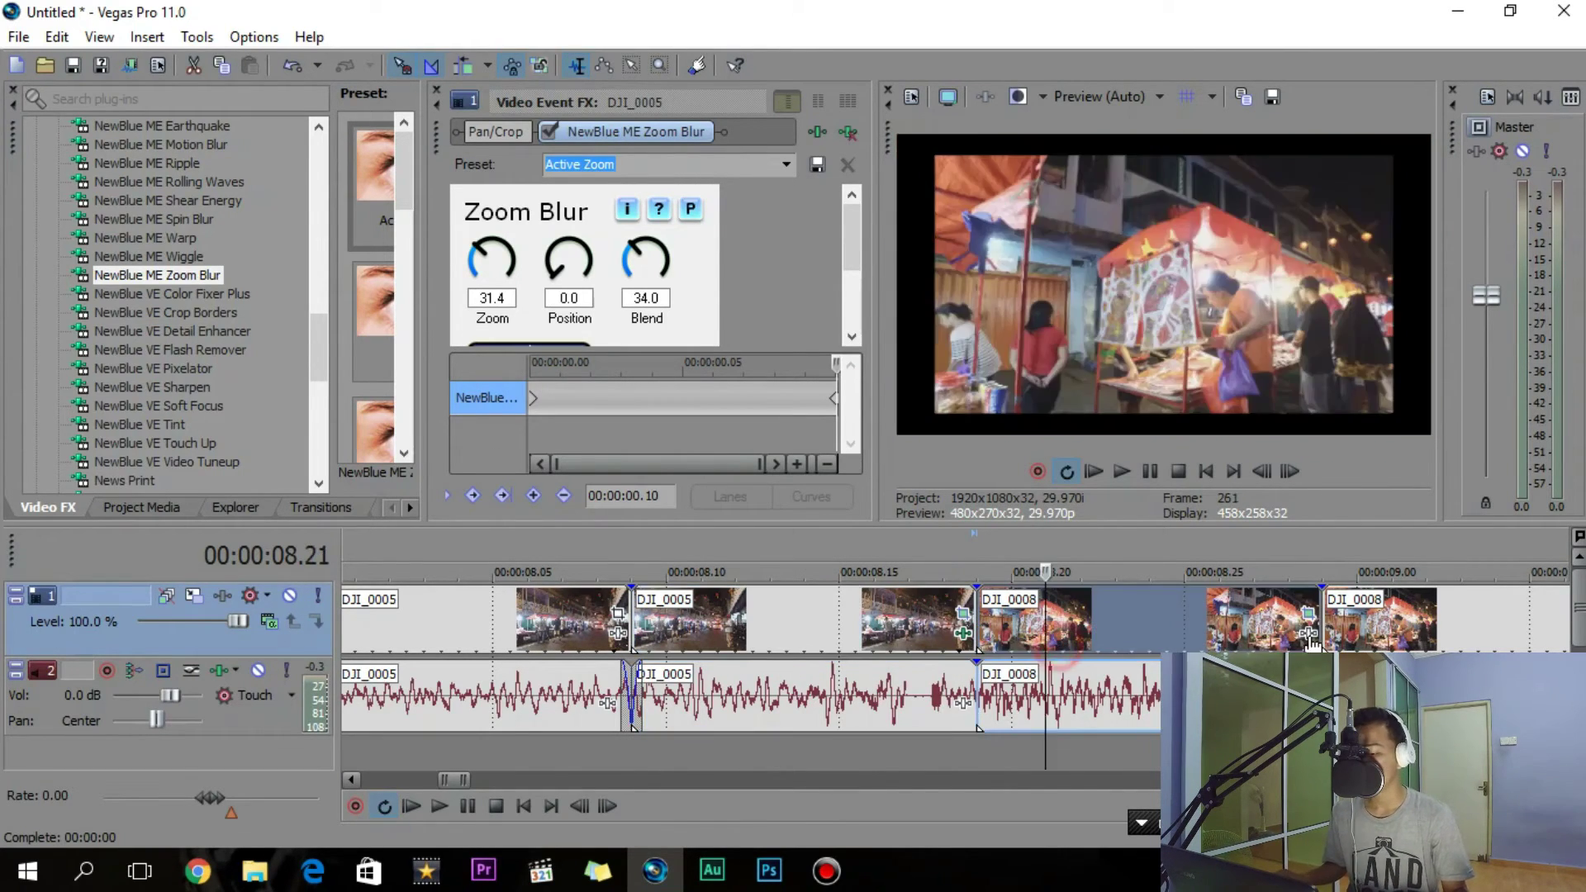
click(1308, 614)
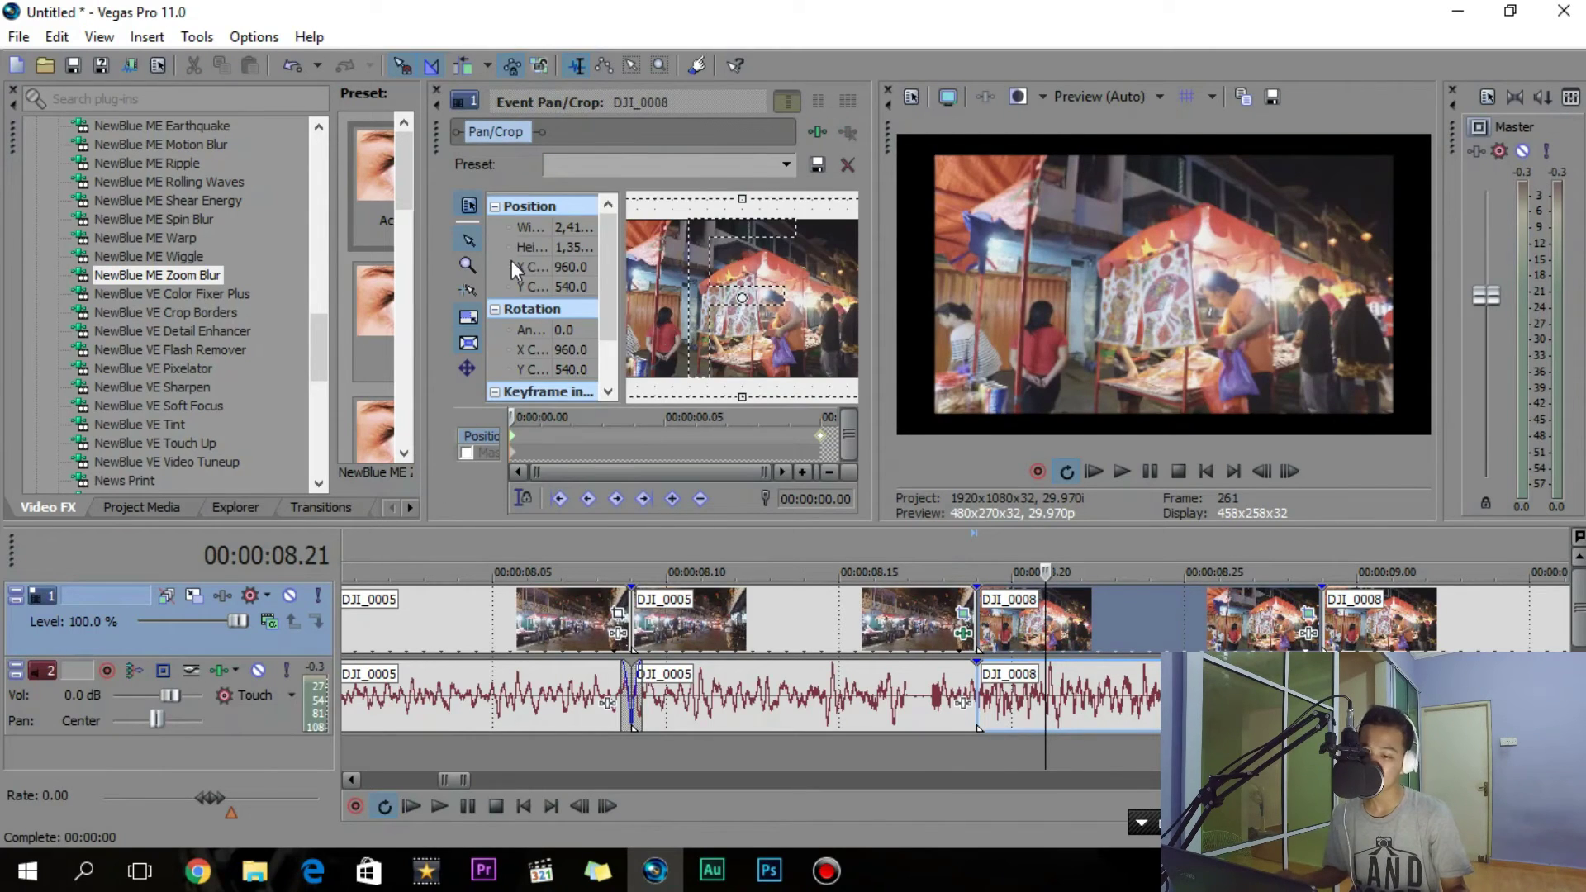
click(436, 90)
drag(419, 192, 1018, 605)
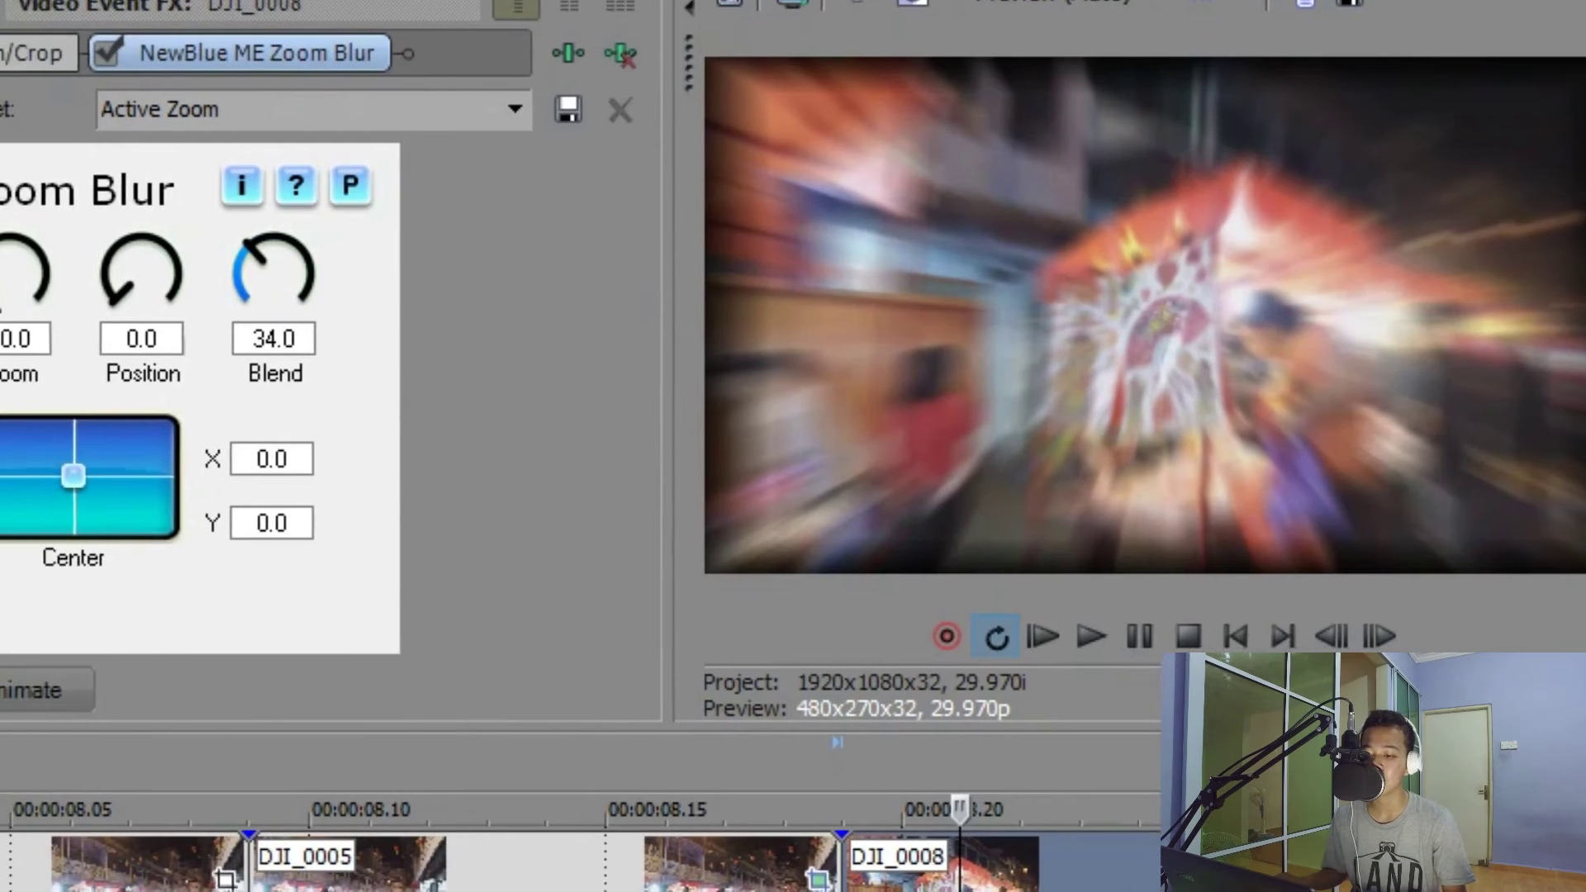
- Animate the DJI_0008 segment's Zoom Blur, with Zoom at 15.5 at the start and reduced to its minimum at 00:00:00.10
drag(0, 305, 0, 279)
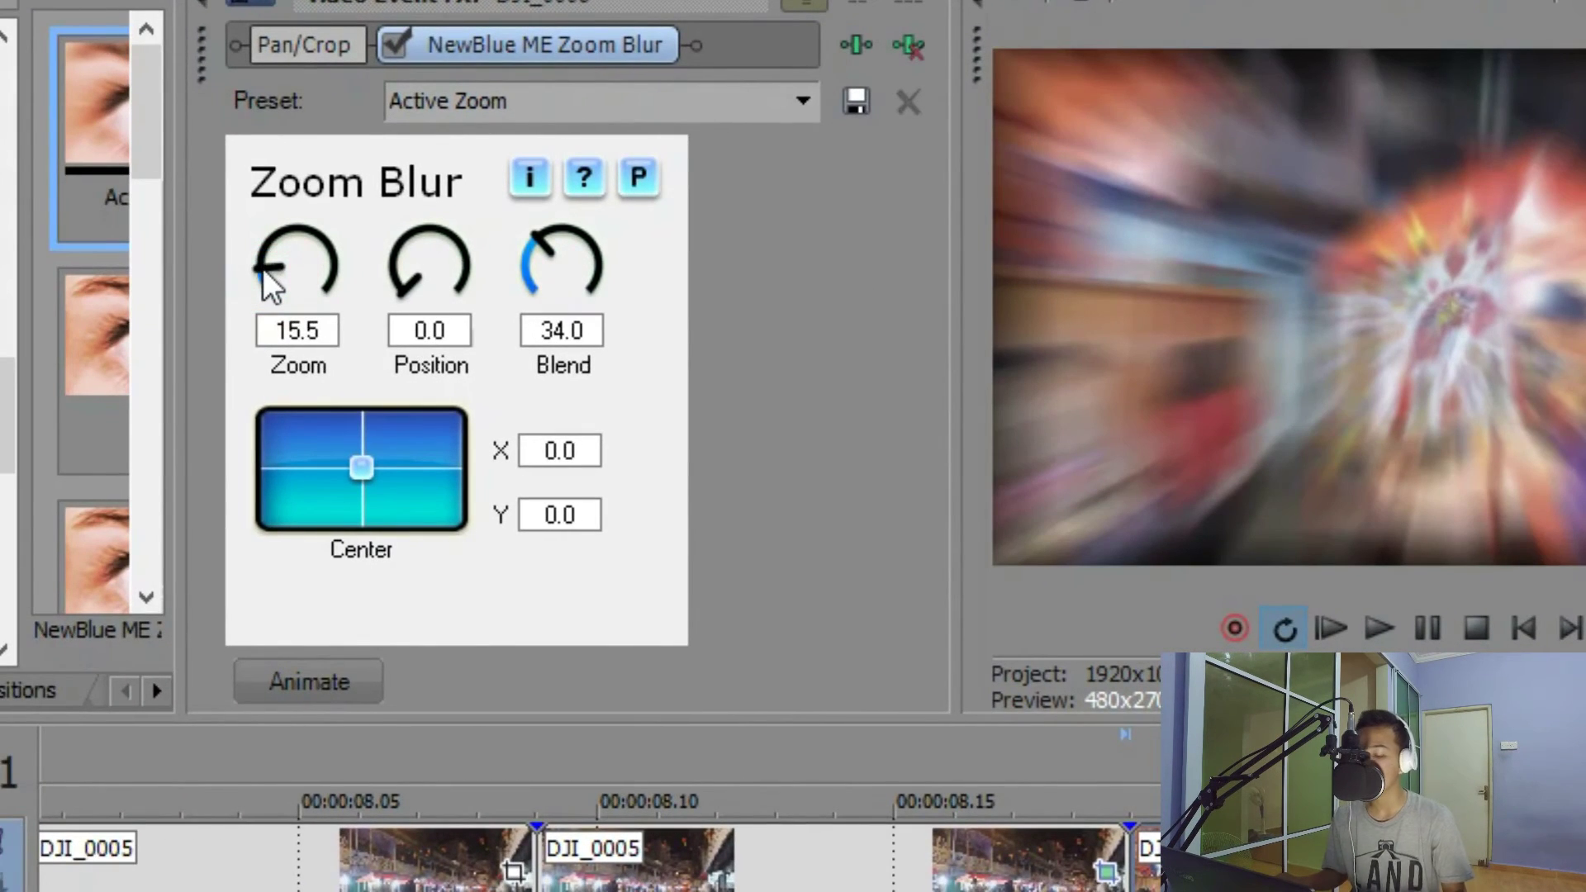
click(283, 671)
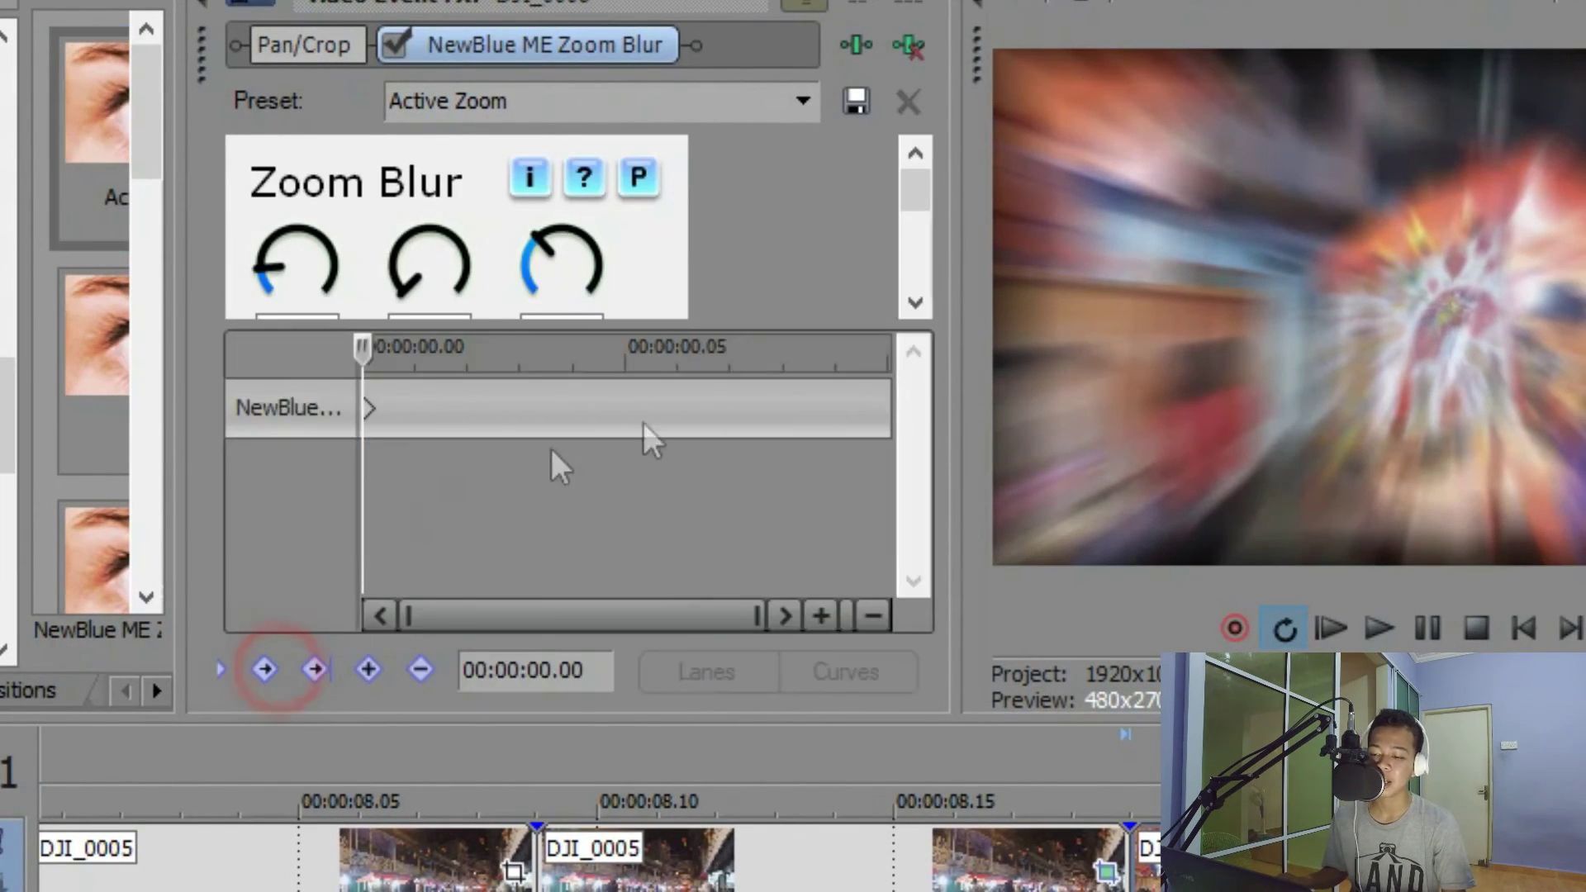
click(889, 409)
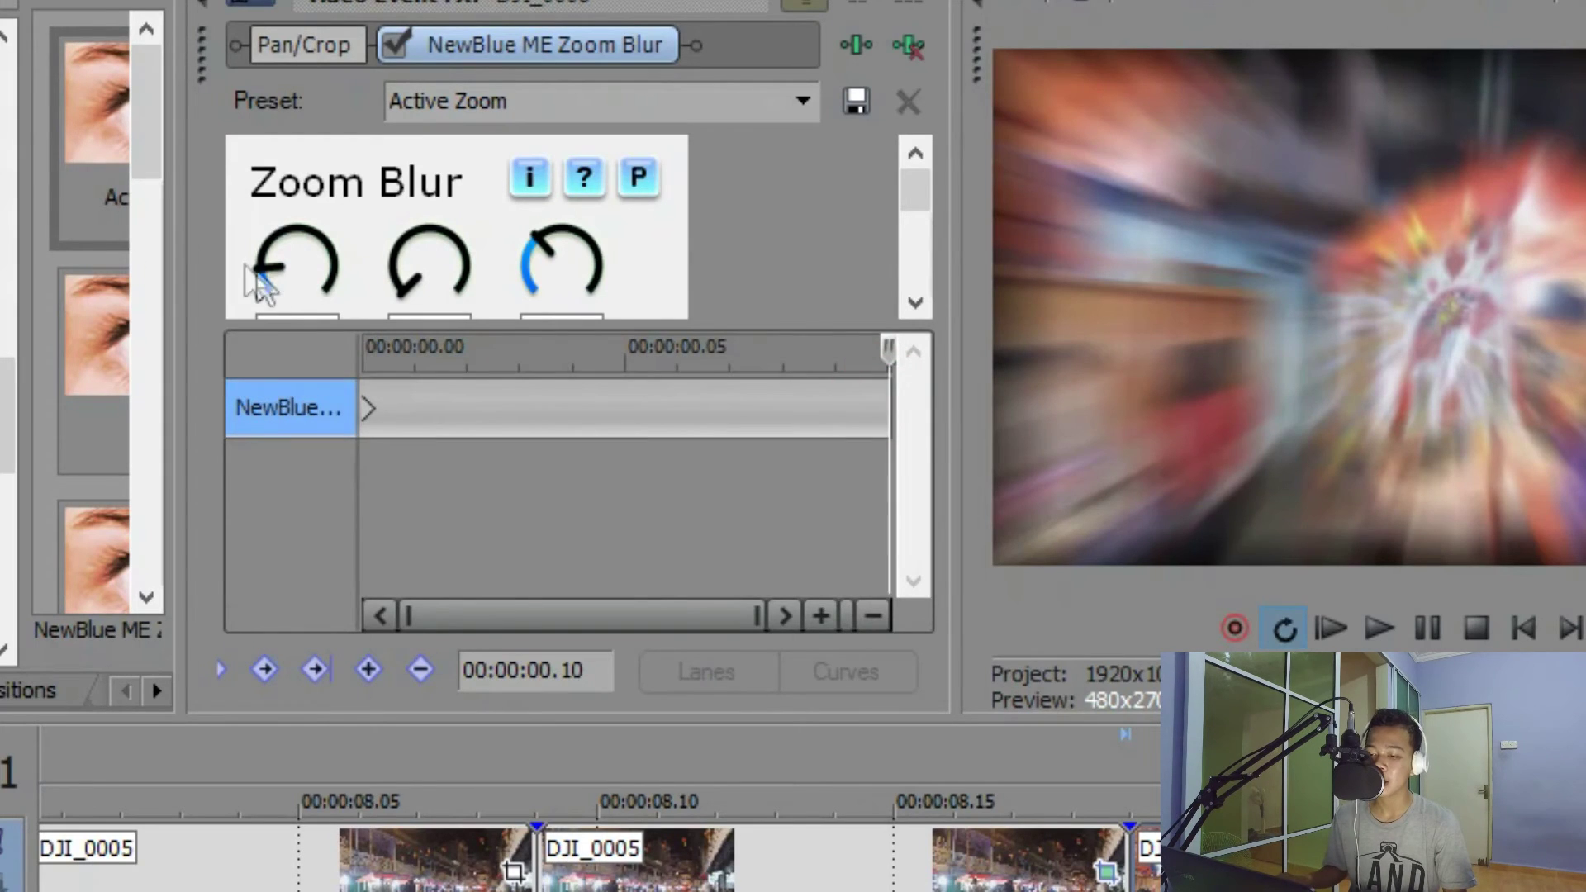
drag(265, 284, 265, 302)
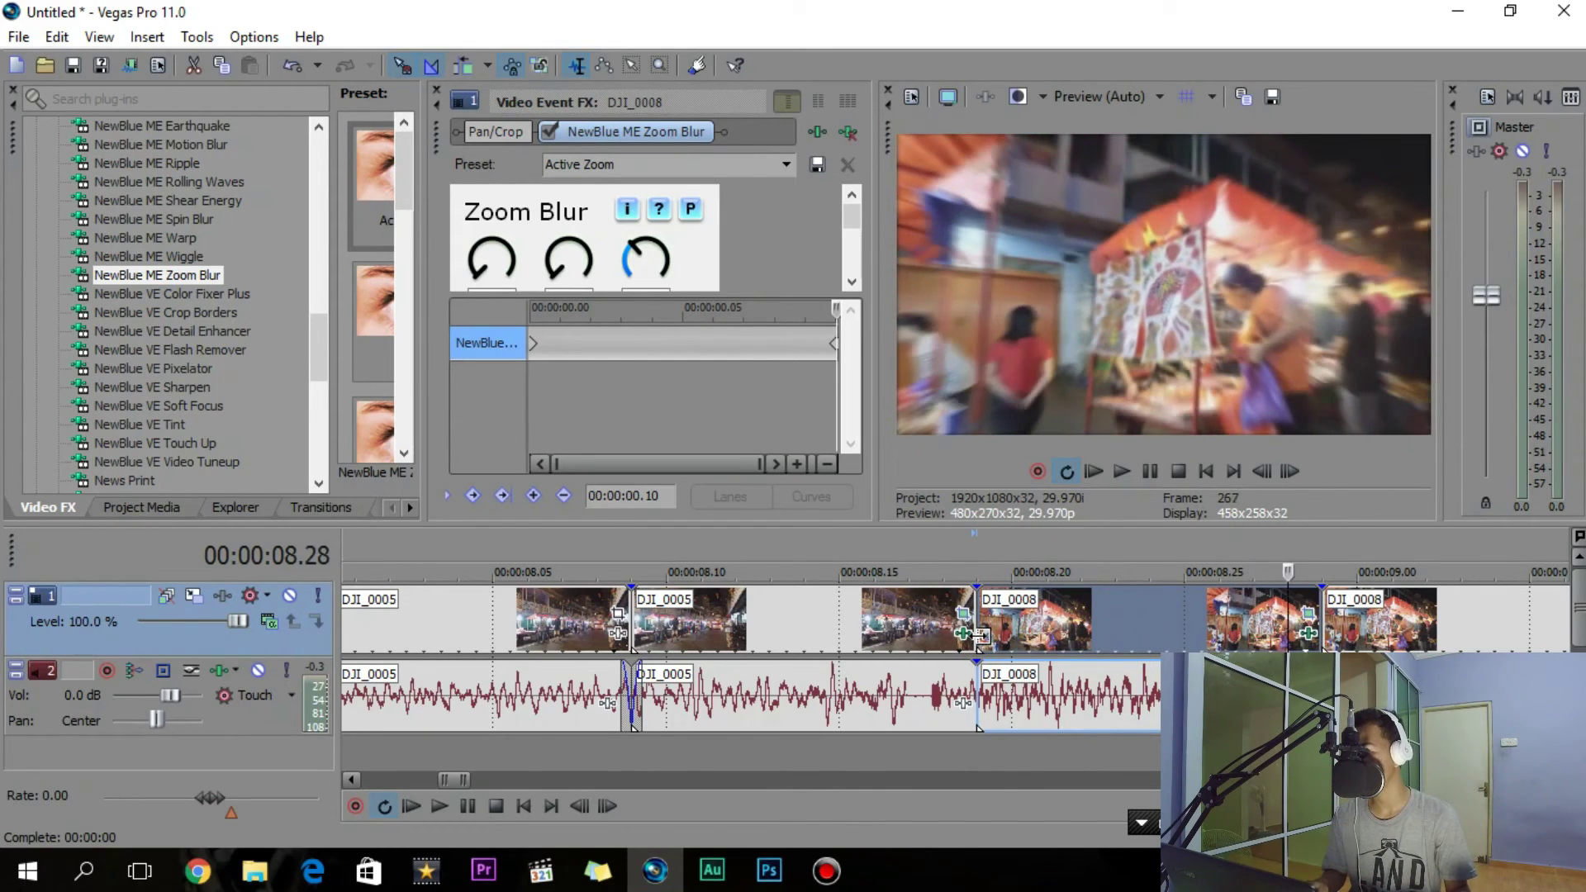
- Preview the blurred transition from the start of the ten-frame DJI_0005 segment
click(706, 621)
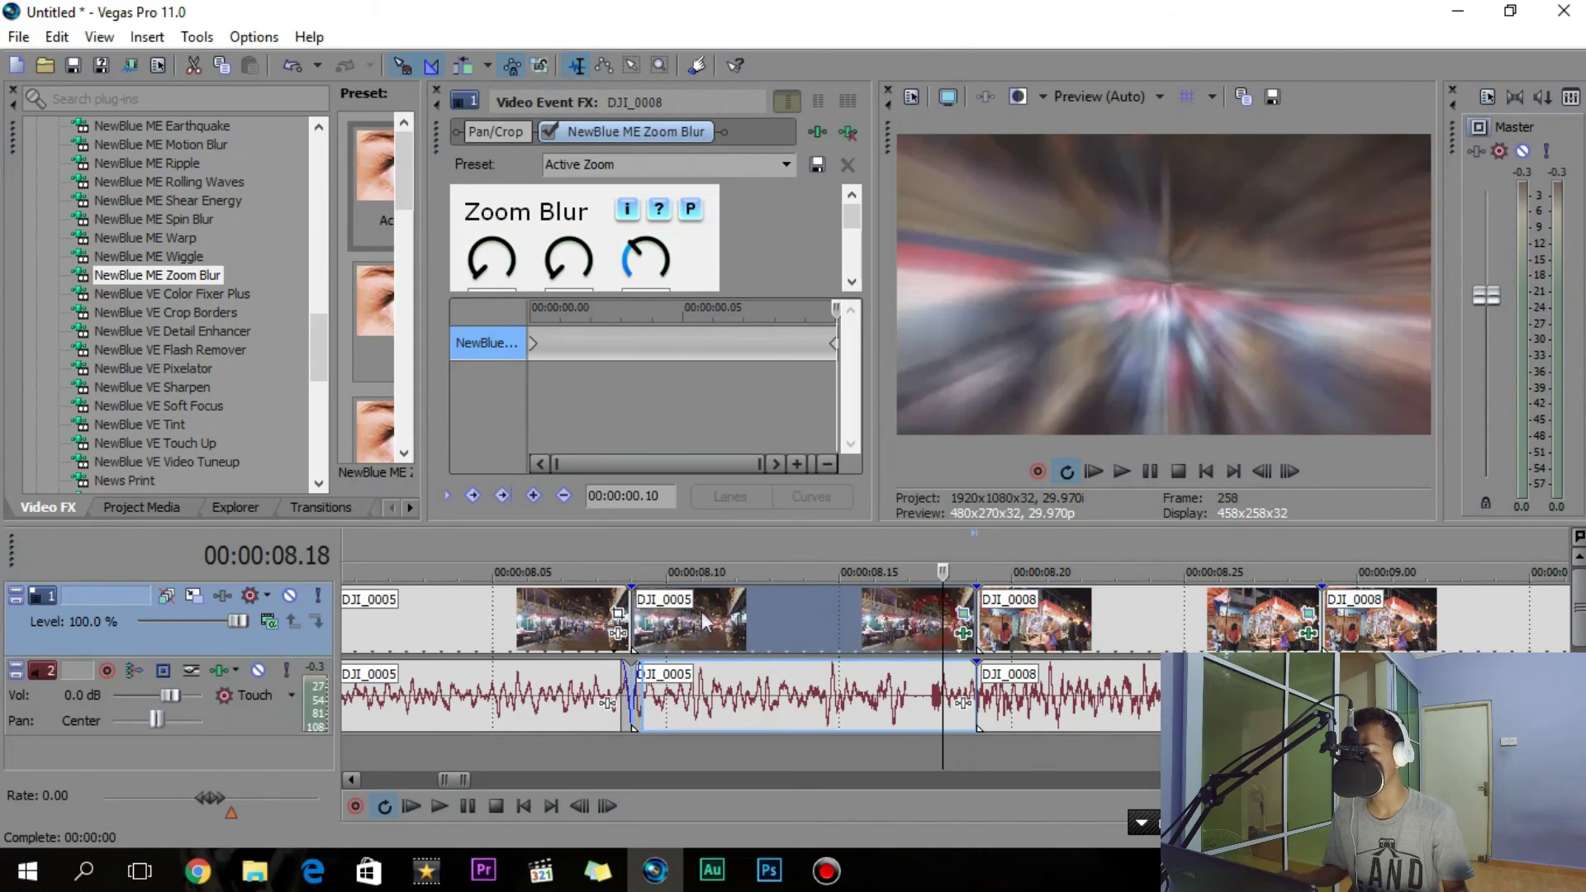
click(640, 616)
key(space)
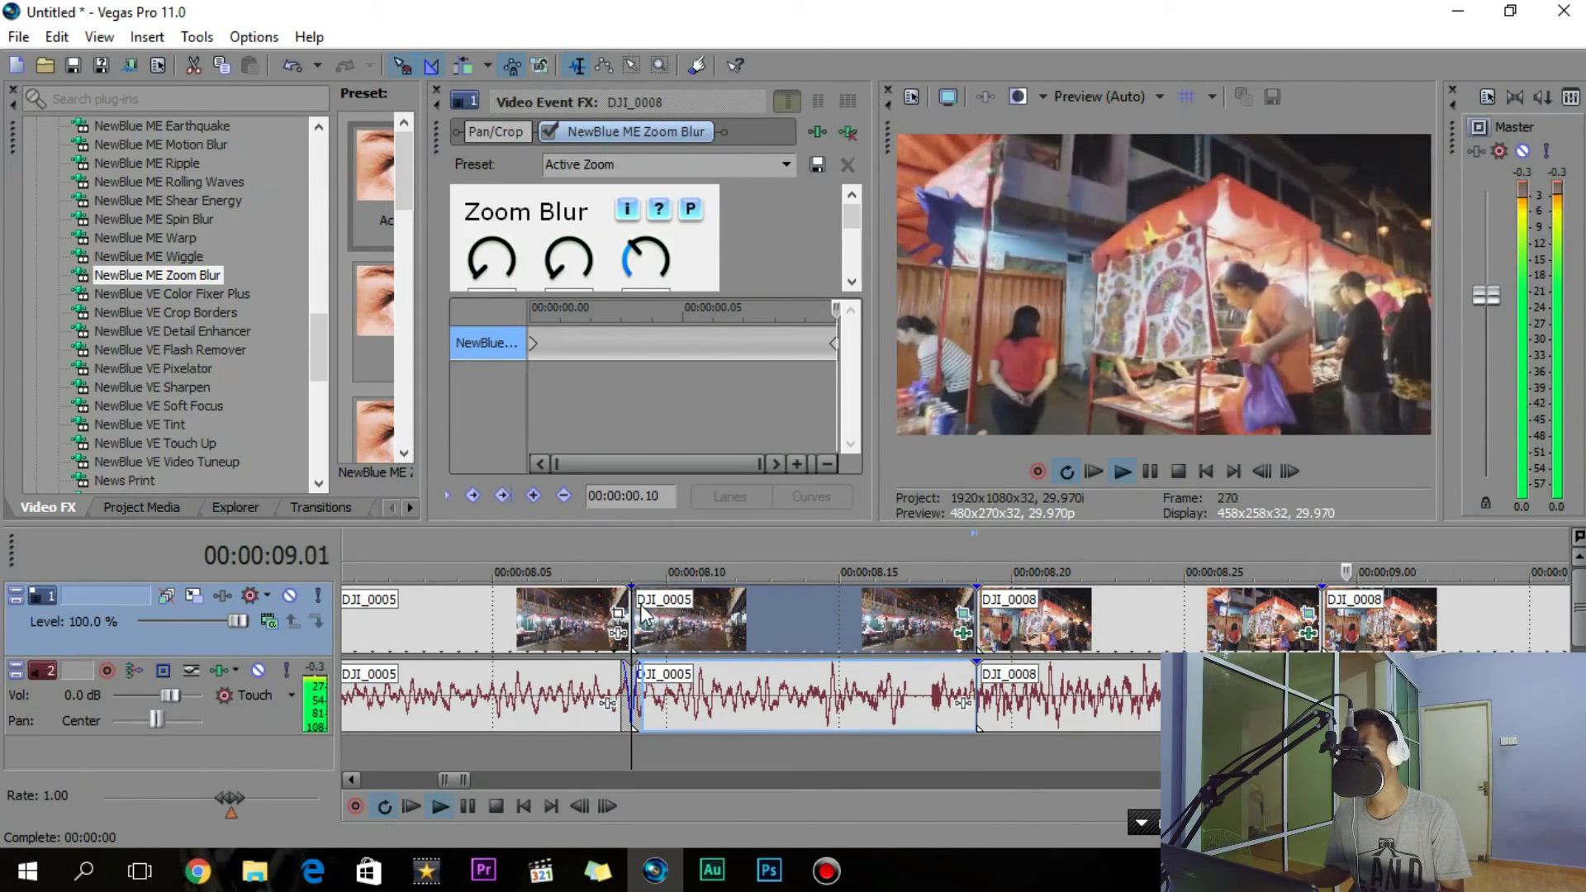
key(space)
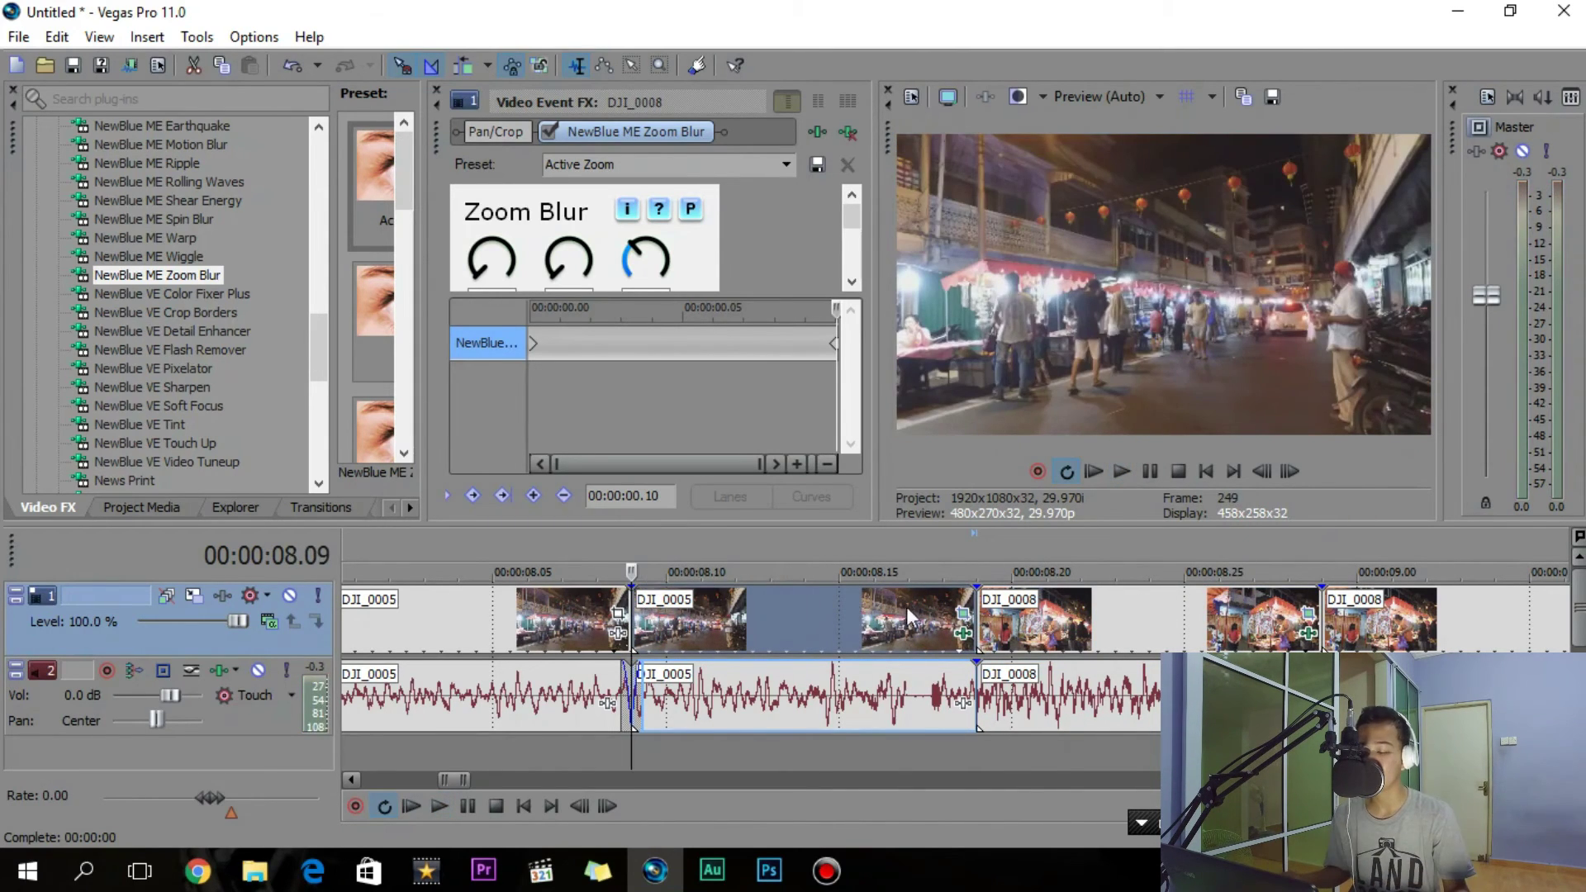
- Move the ten-frame DJI_0008 segment three frames earlier so that it crossfades with the DJI_0005 segment
click(1047, 620)
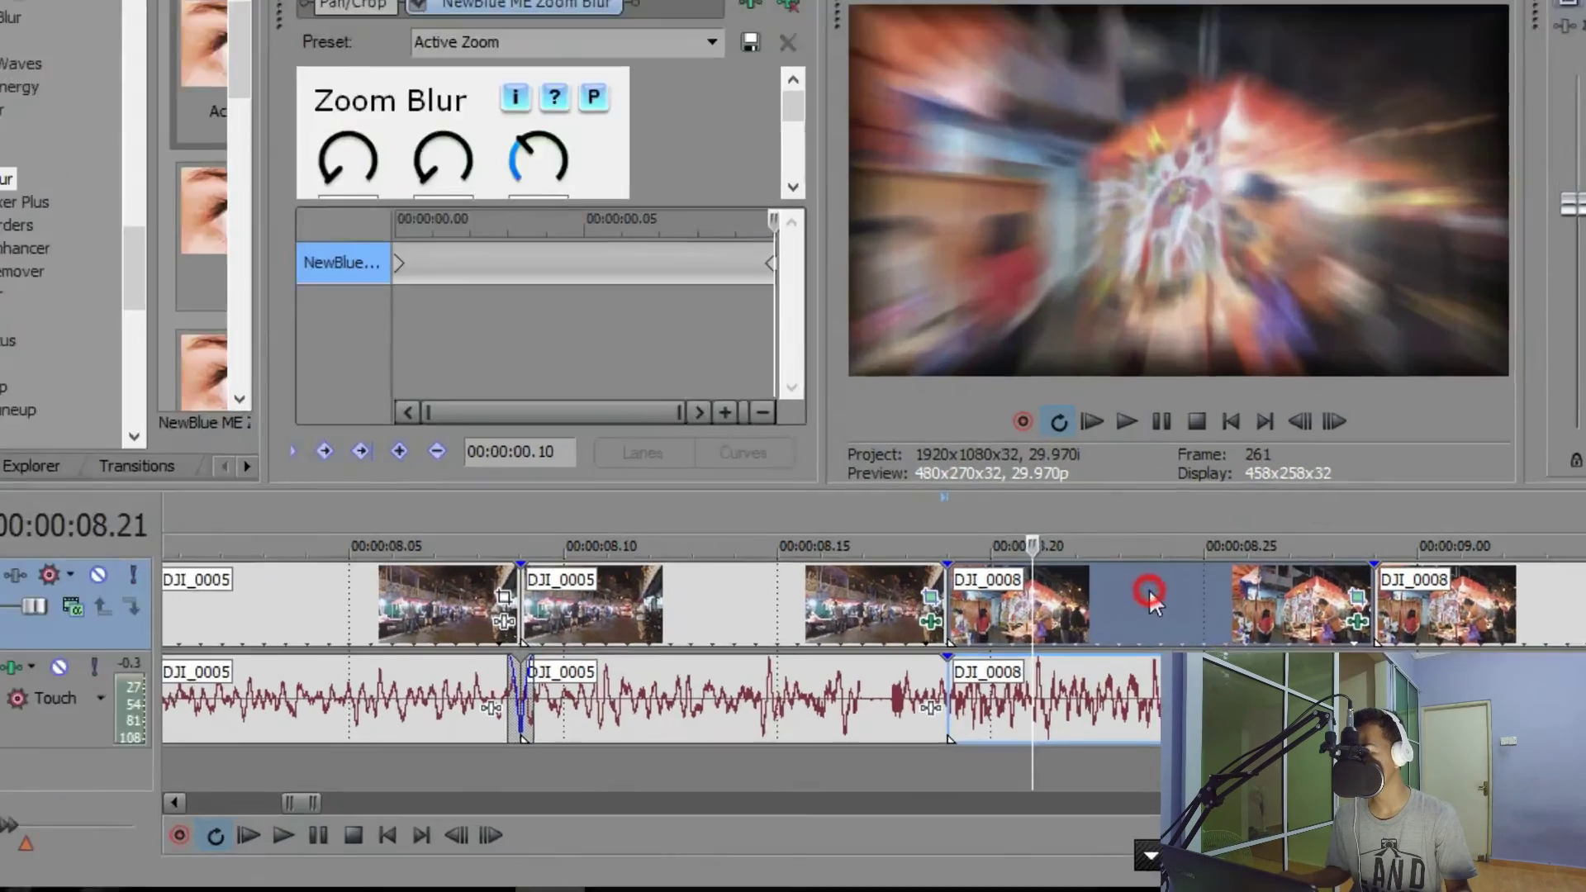
drag(1144, 616, 1042, 623)
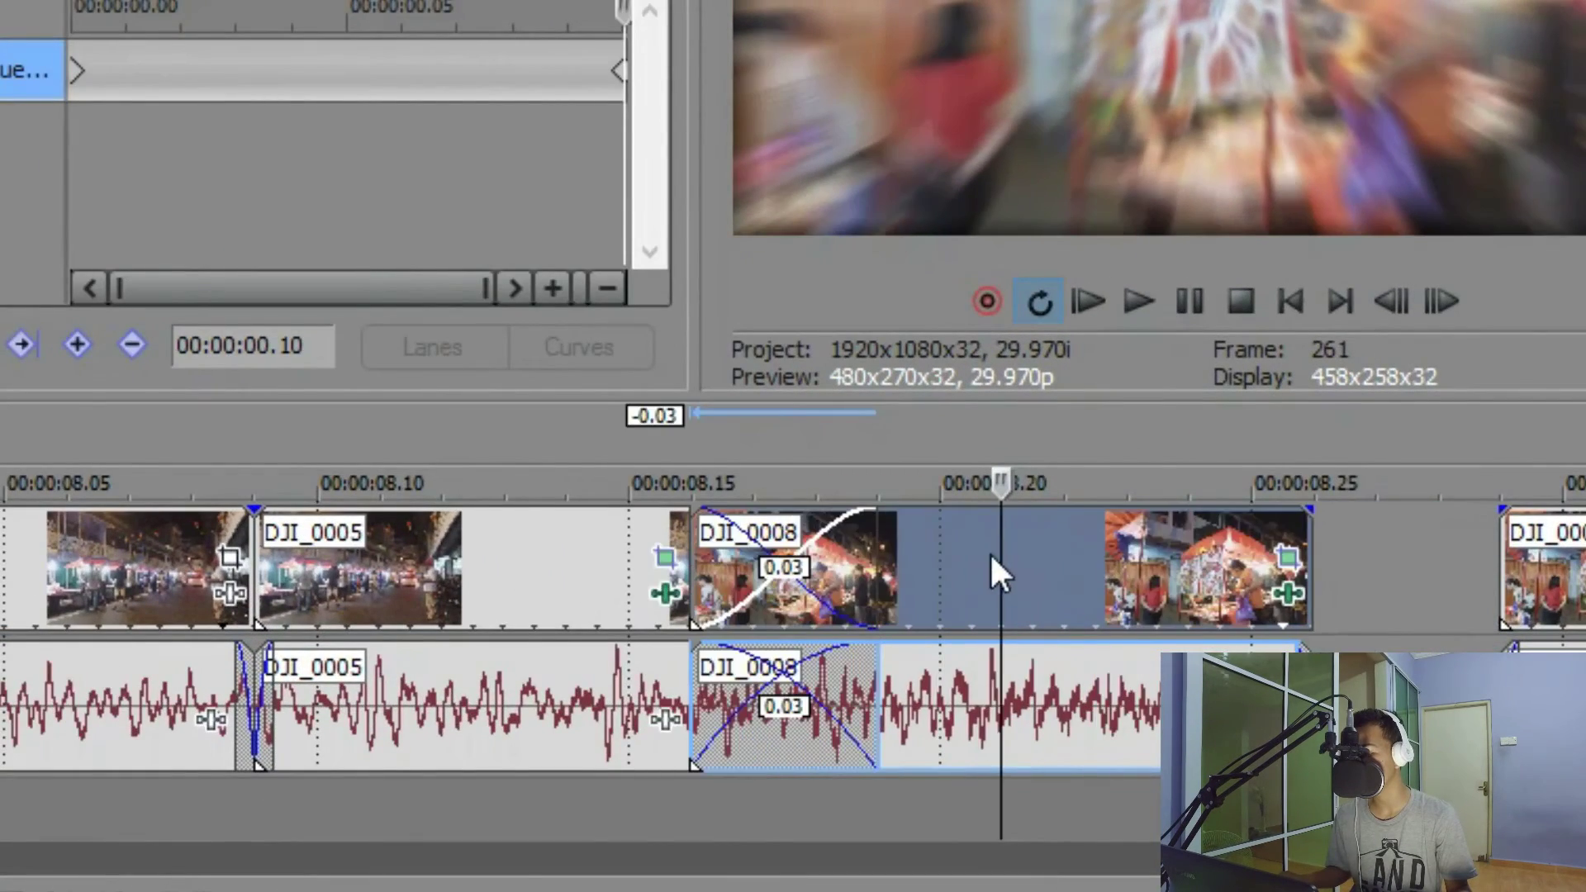
drag(991, 555, 991, 555)
- Play the transition with its three-frame crossfade several times from the start of the ten-frame DJI_0005 segment
click(313, 605)
key(space)
key(space)
key(space)
key(space)
key(space)
key(space)
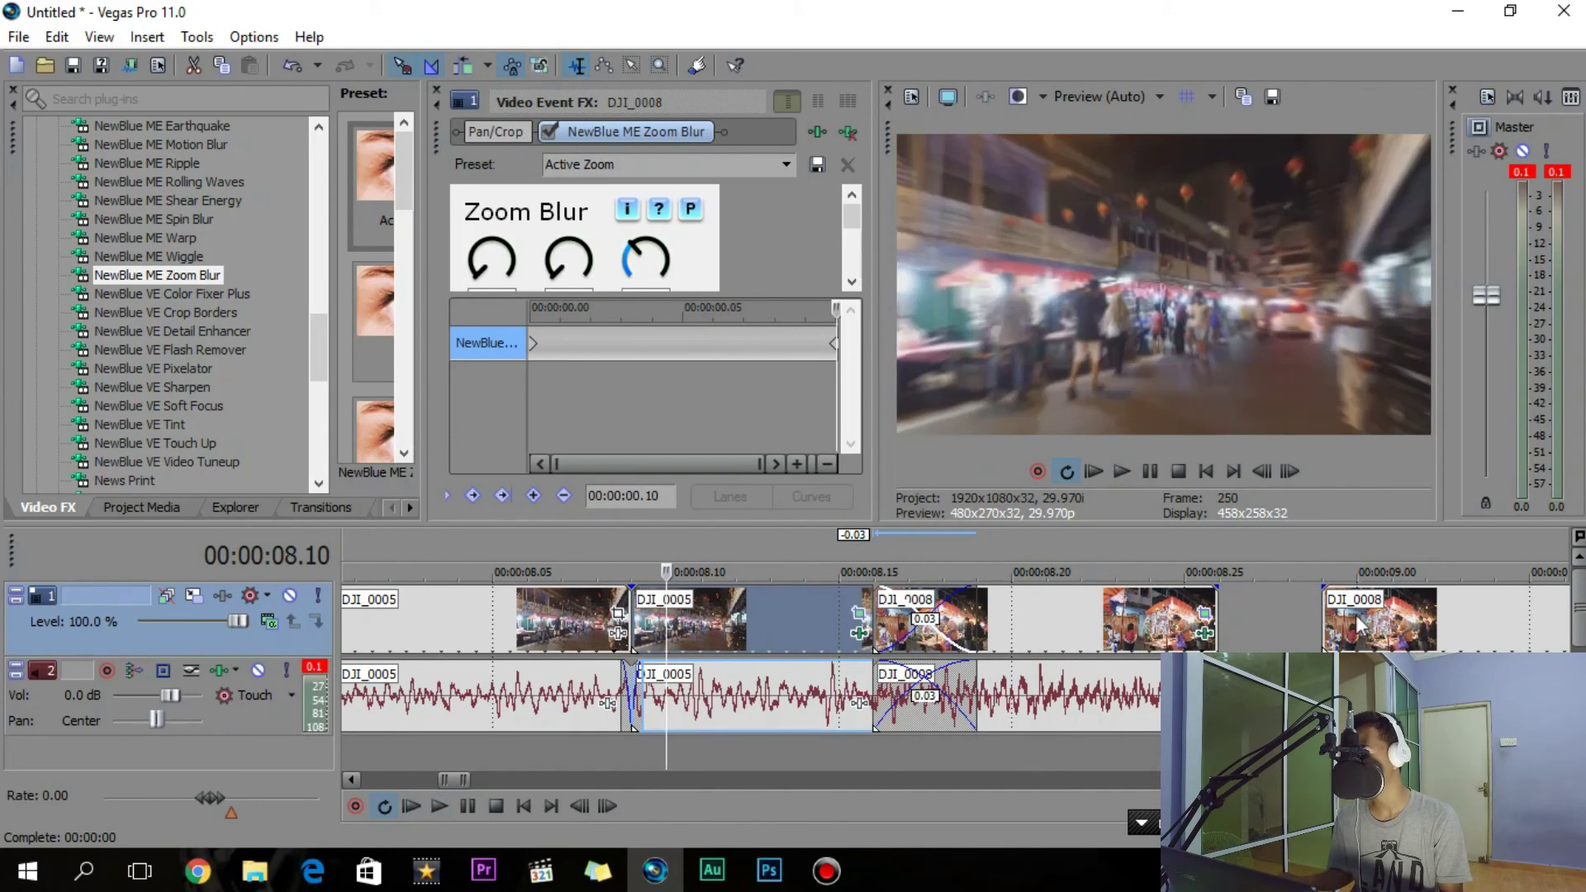
- Close the gap by moving the remaining DJI_0008 clip three frames earlier, and preview the whole transition from 00:00:08.06
drag(1359, 626, 1262, 634)
click(538, 638)
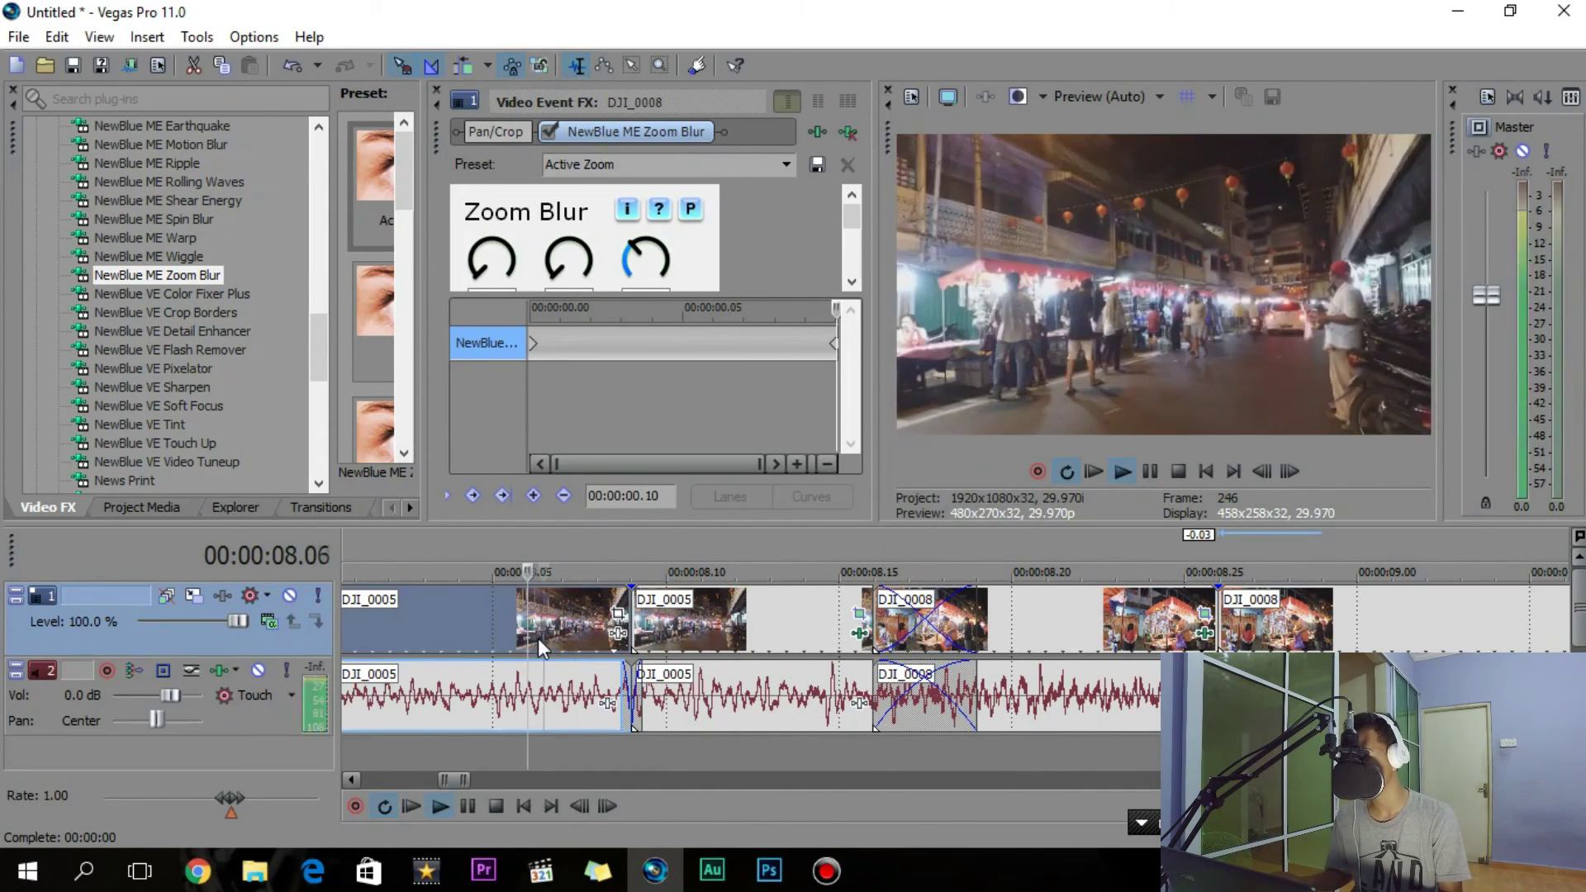
key(space)
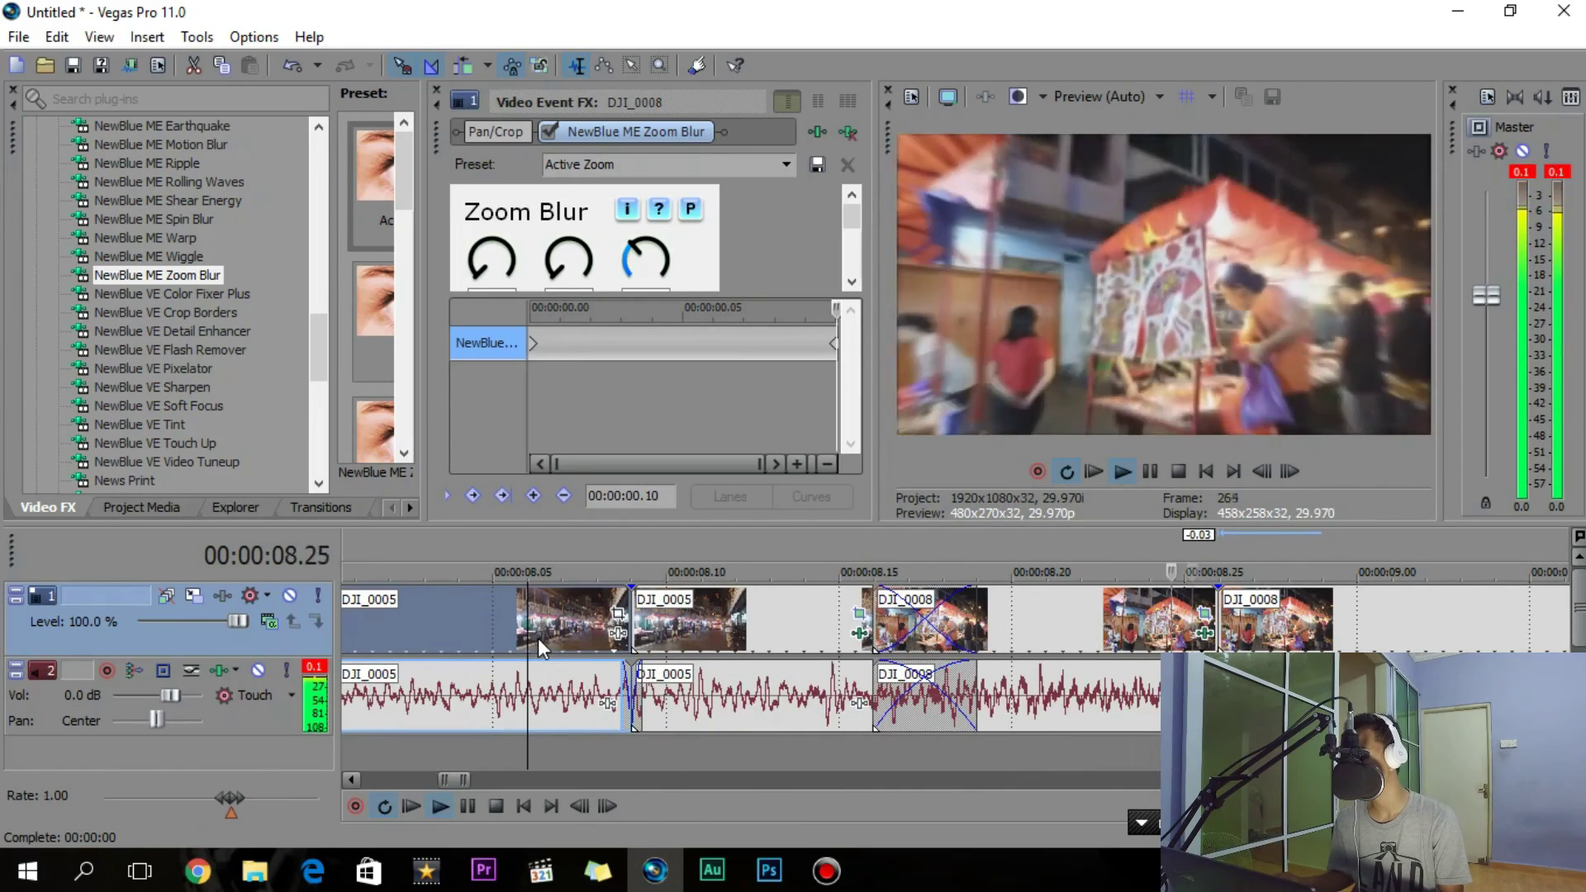
key(space)
key(space)
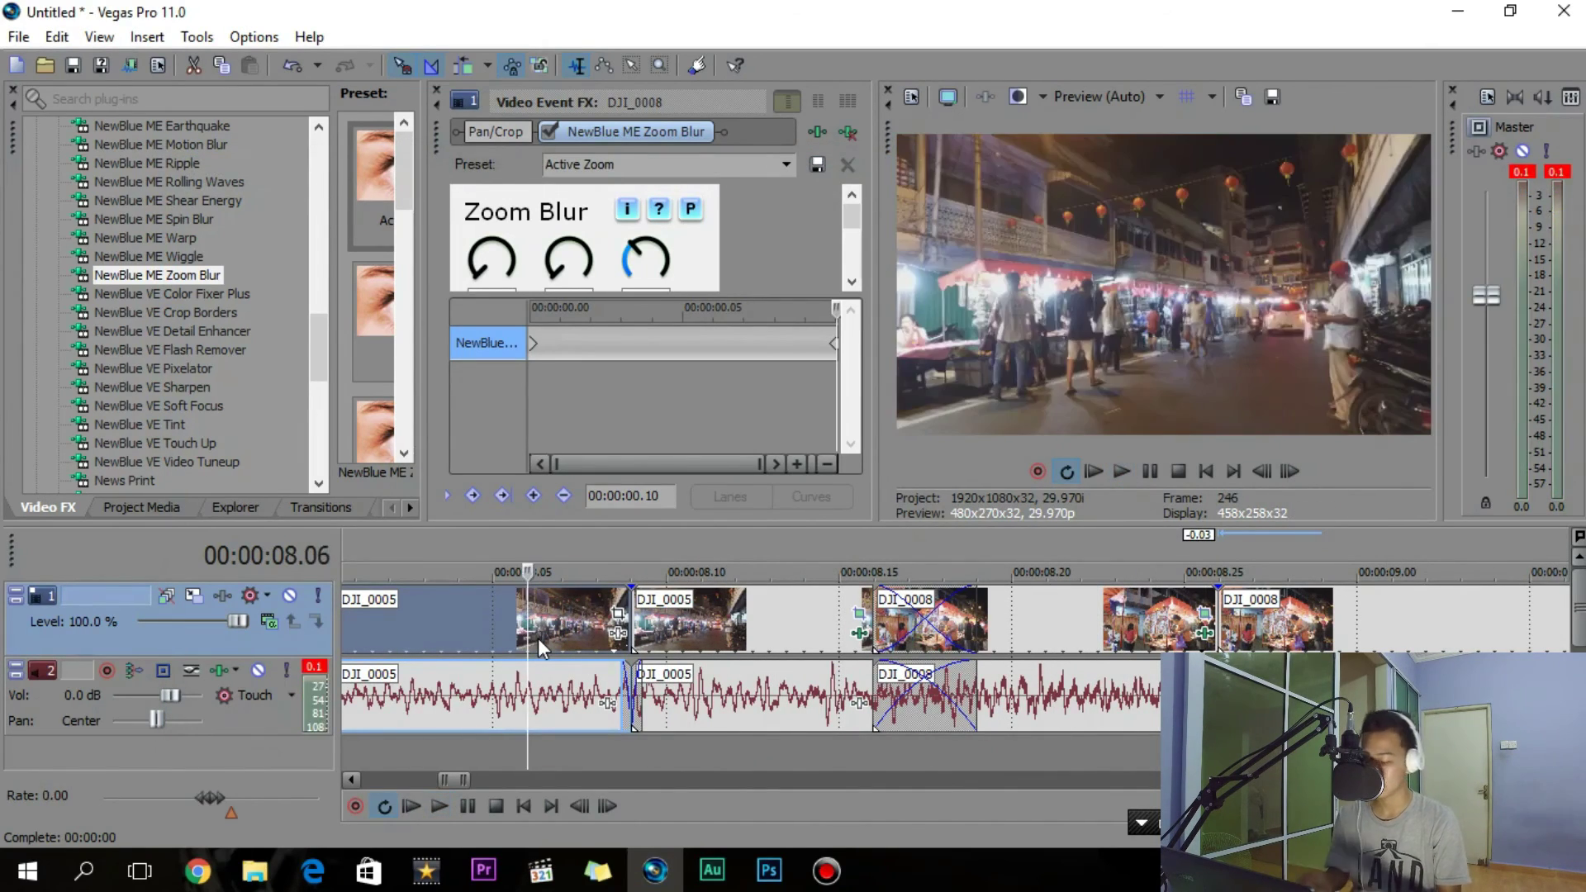
key(Return)
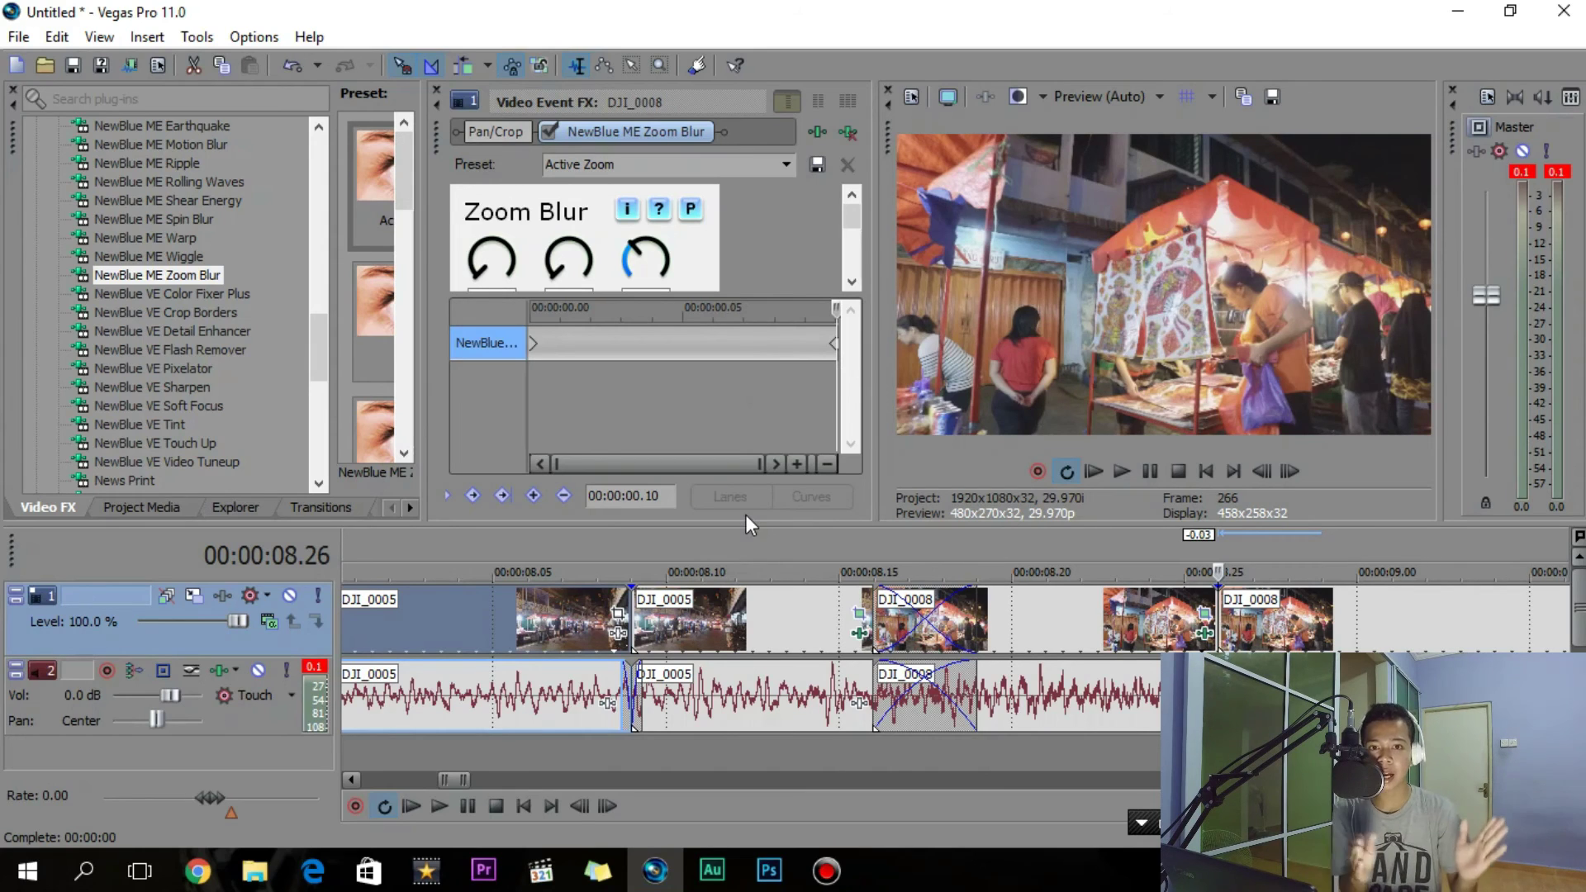
- Replay the finished transition from 00:00:08.09, at the start of the short DJI_0005 segment
click(634, 643)
key(space)
key(space)
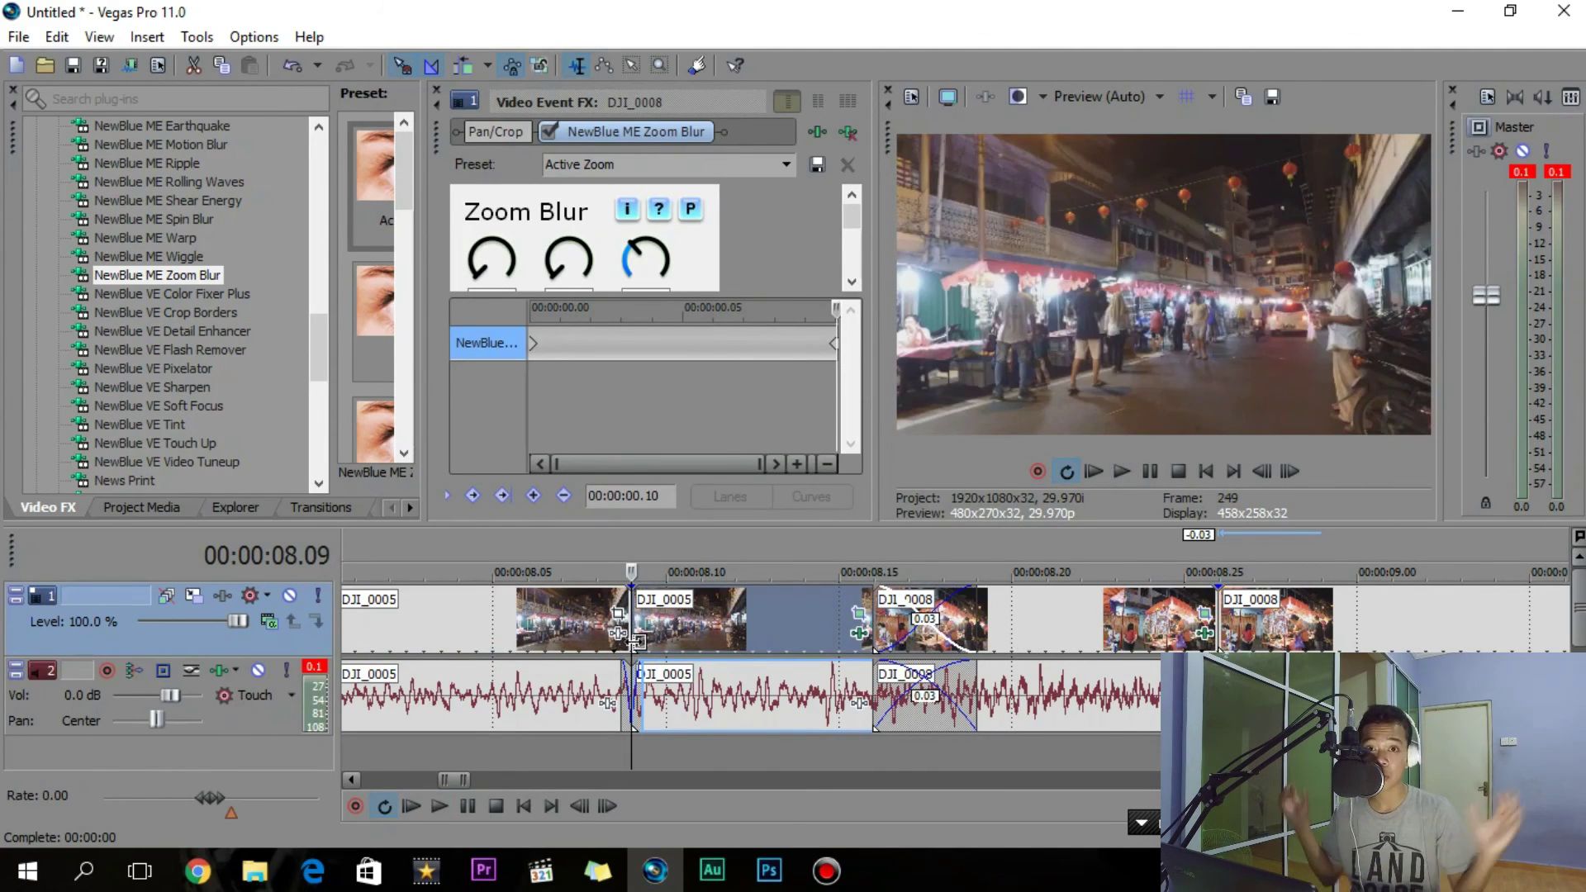
key(space)
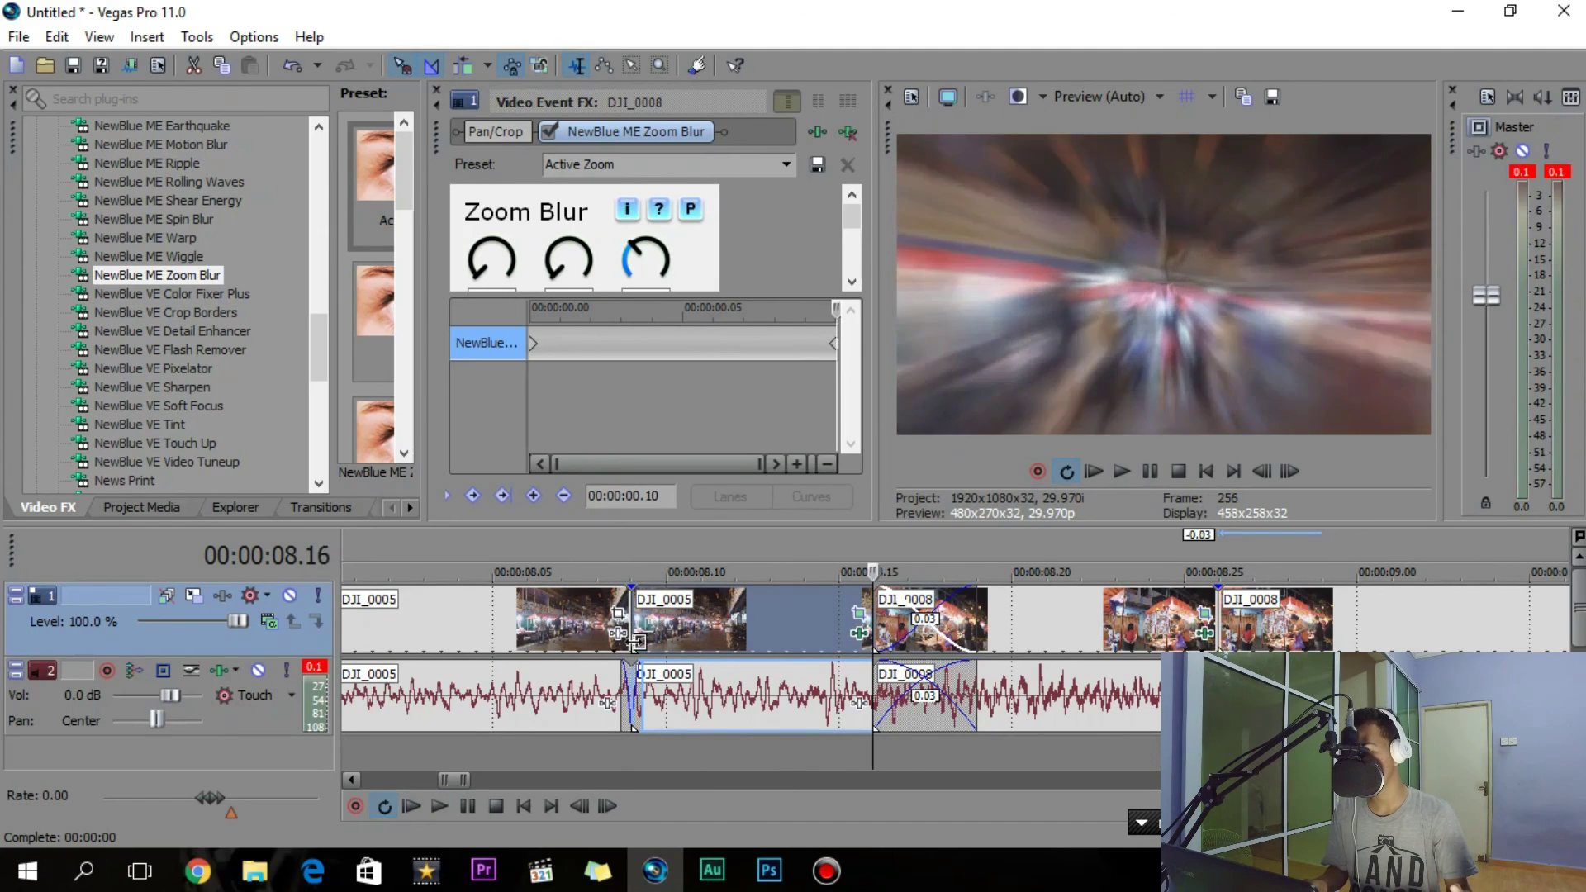